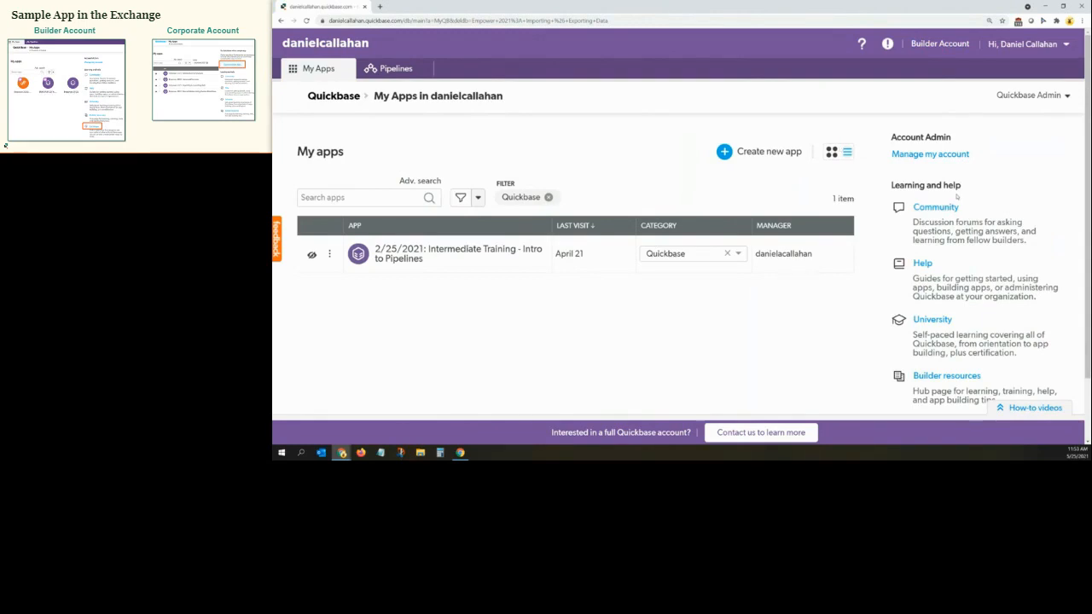
Open the Quickbase Exchange from the learning and help resources on the My Apps page
scroll(956, 197, down, 1)
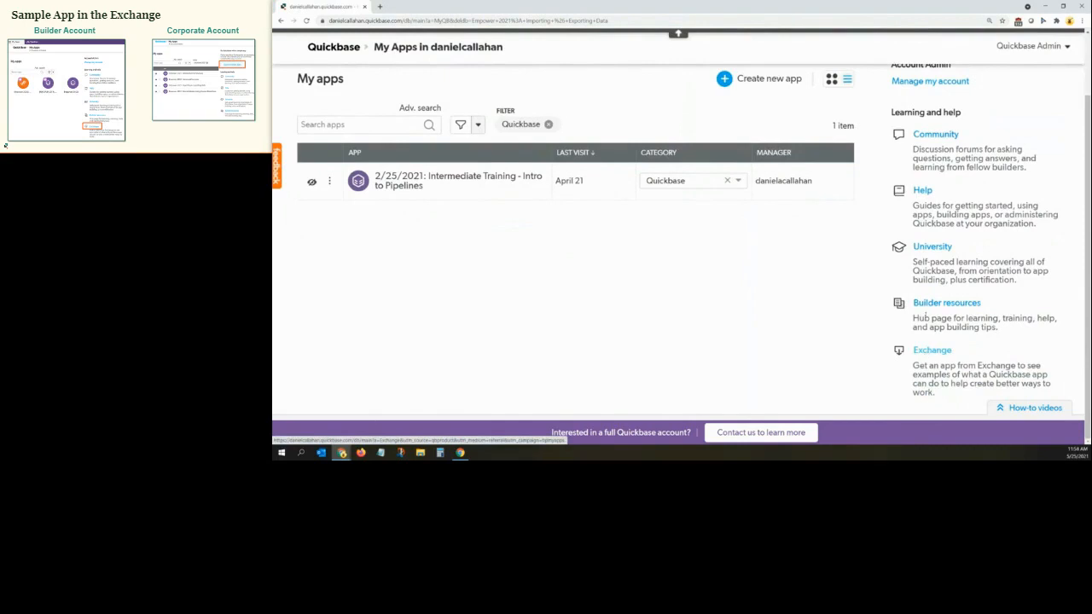
scroll(938, 186, up, 1)
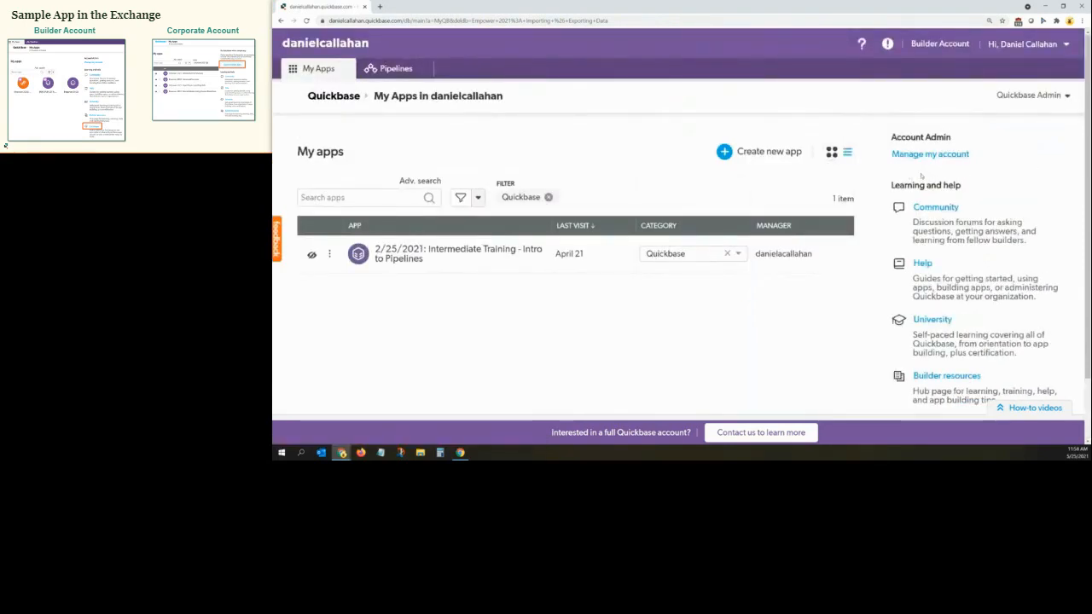
scroll(932, 171, down, 1)
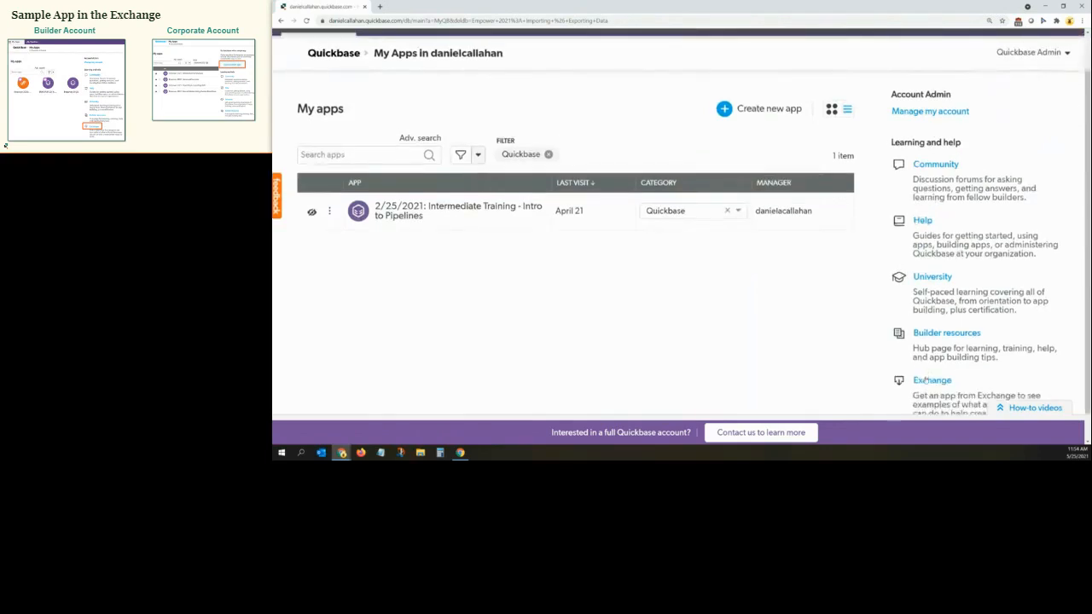
click(926, 377)
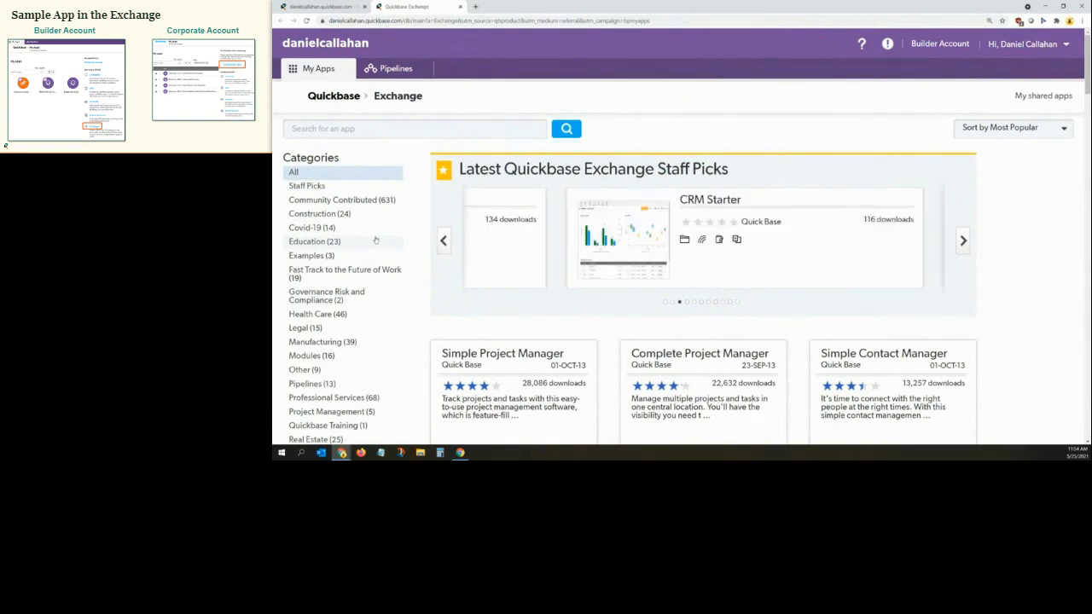
Search the Exchange for "empower 2021: importing & exporting" and copy the search term
click(445, 133)
text(emp)
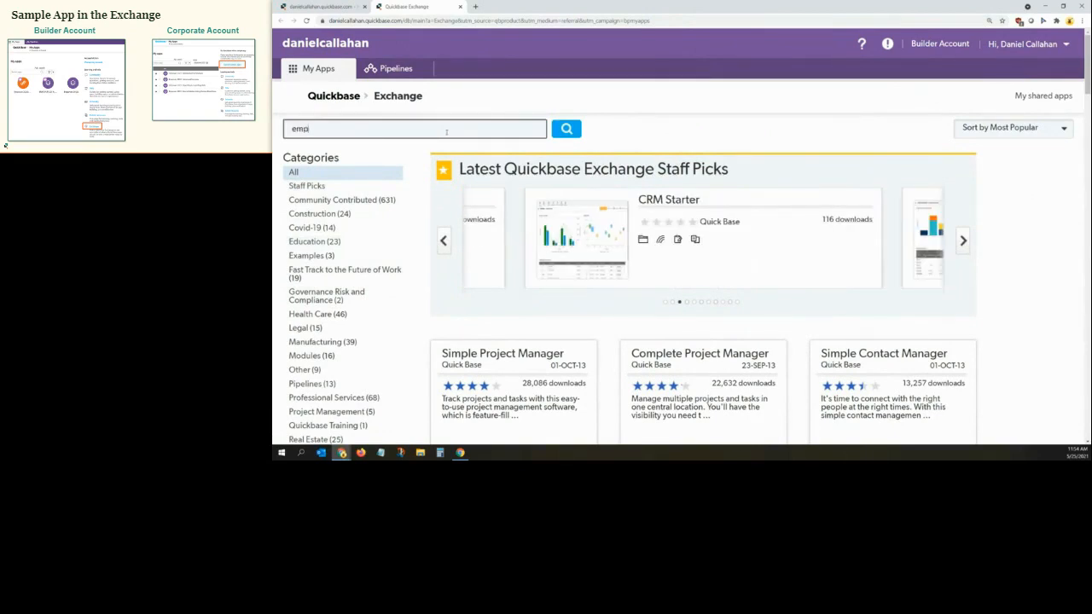
text(ower 20)
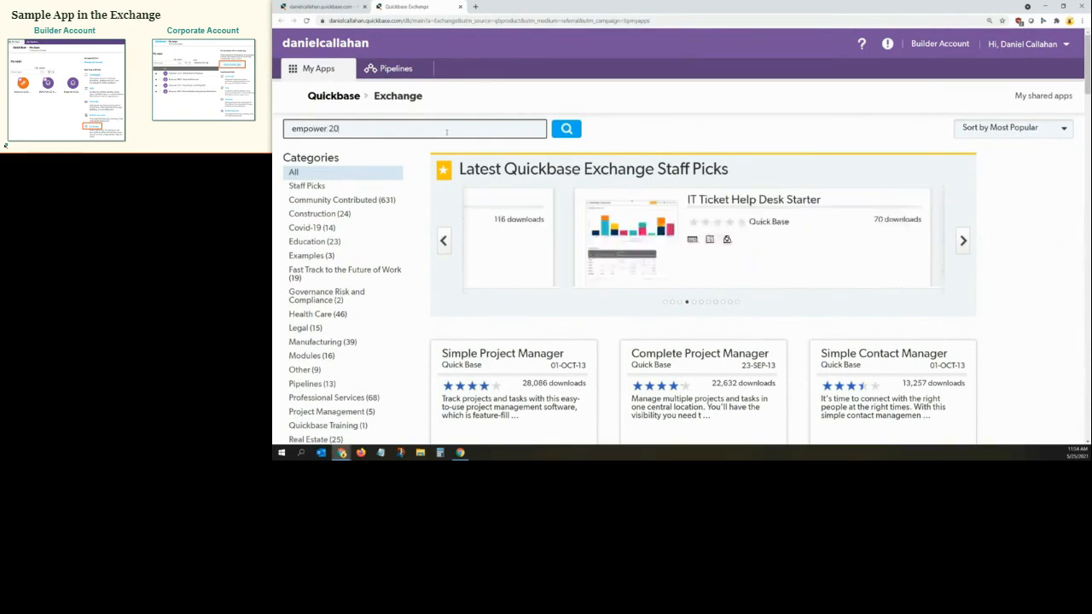
text(21: importing)
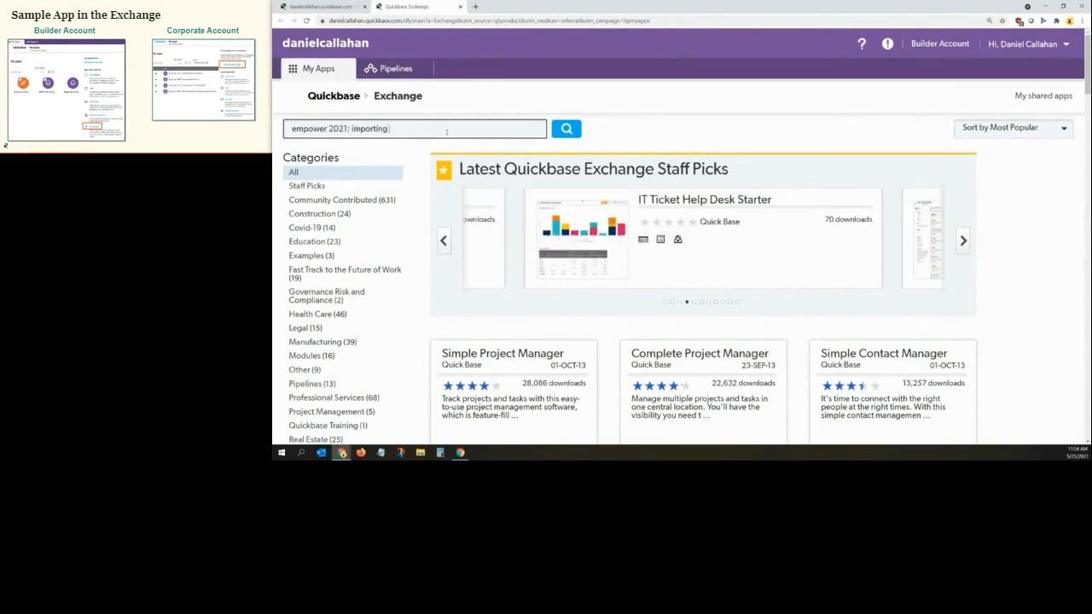
text( & exporting)
key(Return)
key(ctrl+c)
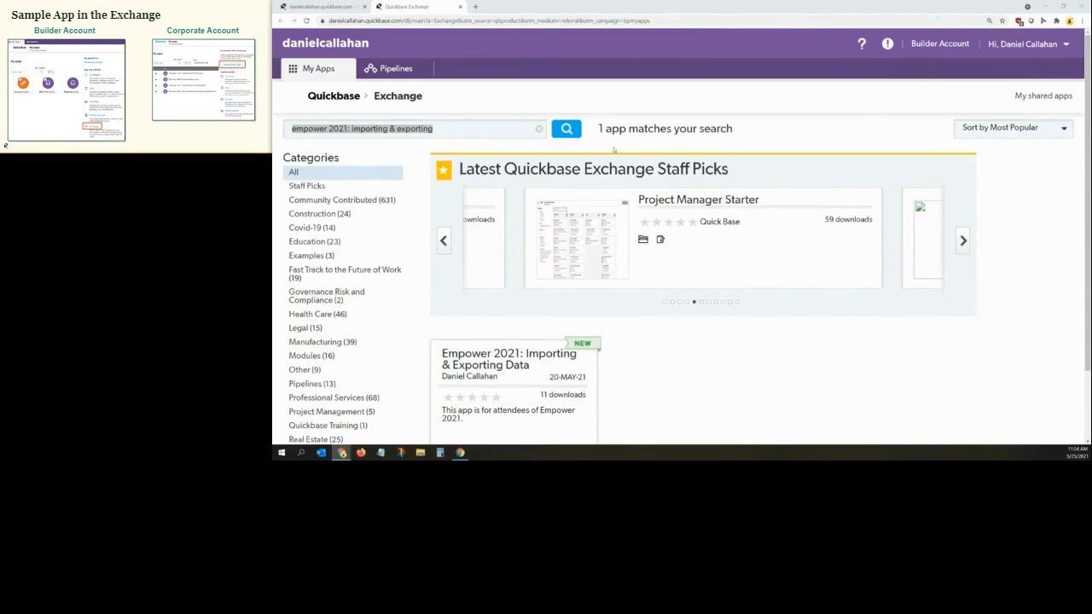
click(508, 136)
click(570, 131)
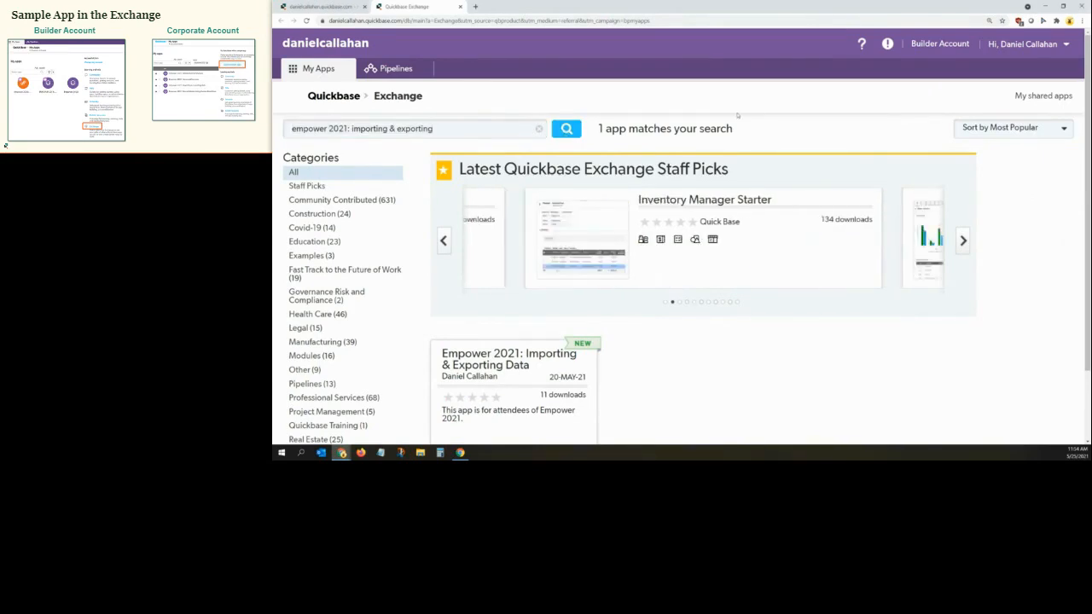
Get the found Exchange app and create it under the name Empower 2021: Importing & Exporting Data
scroll(649, 213, down, 1)
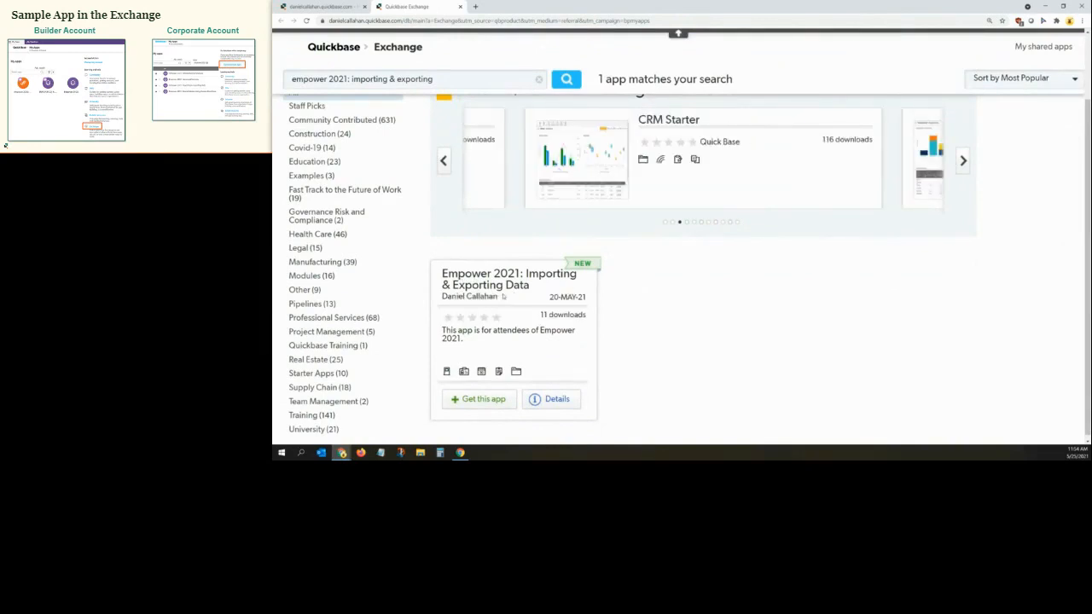
click(477, 401)
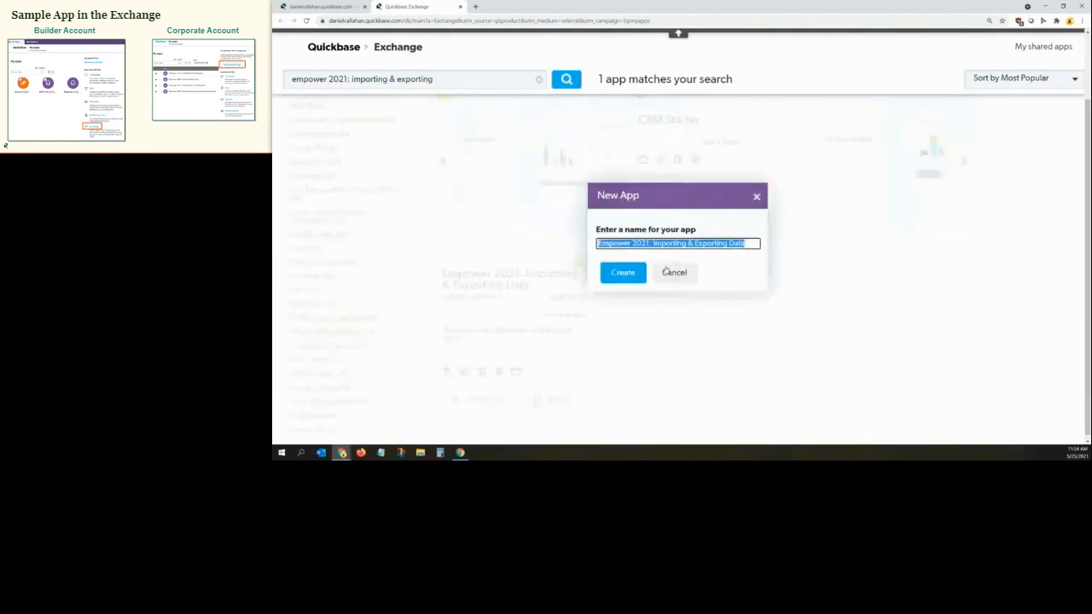
click(668, 243)
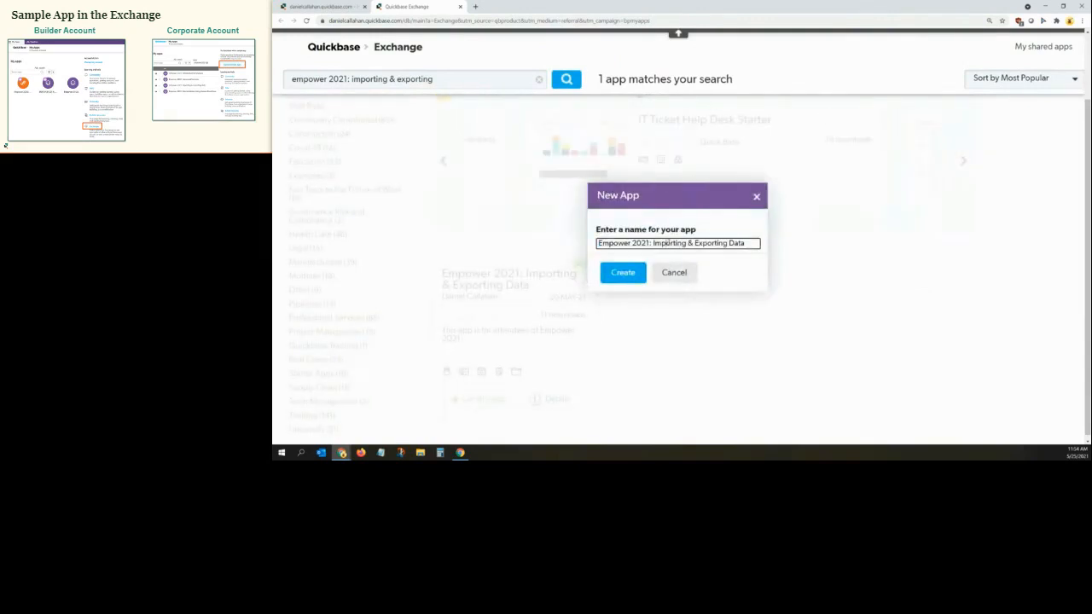
click(613, 280)
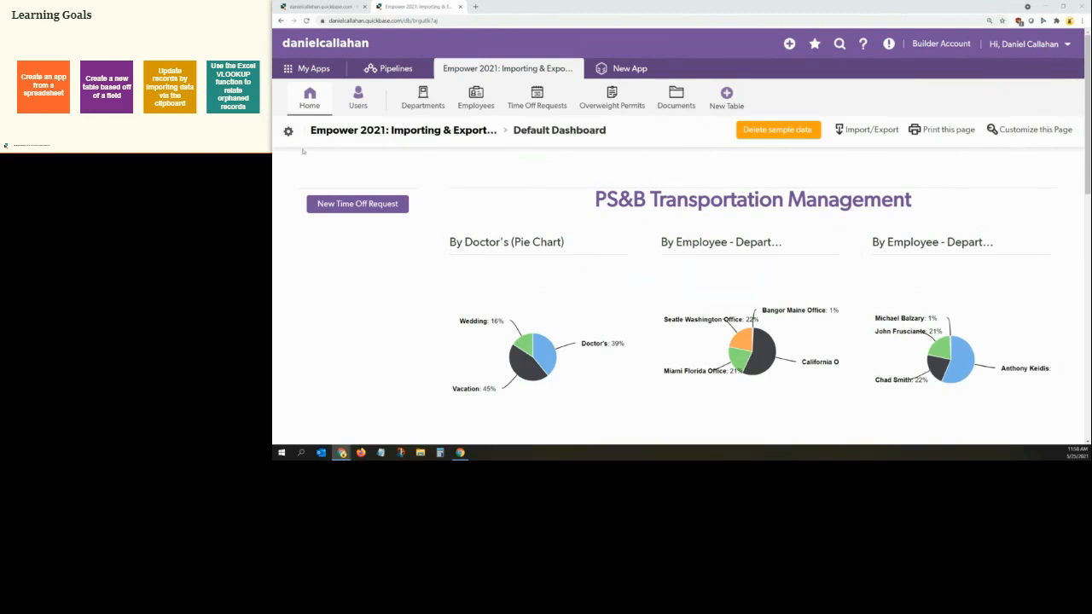
Close the newly created app and reload the My Apps page
click(459, 7)
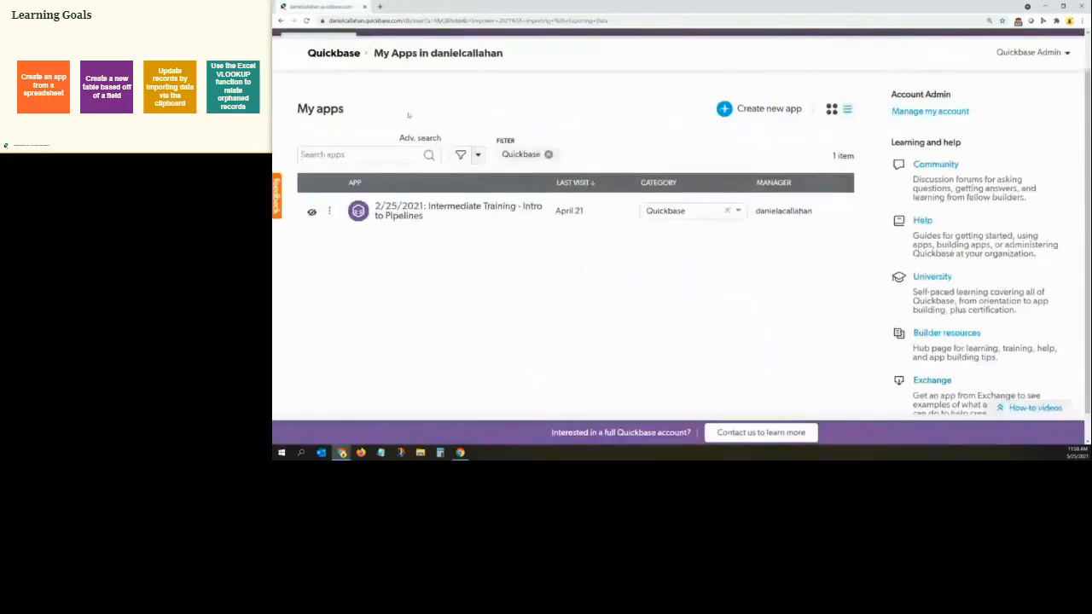
click(324, 66)
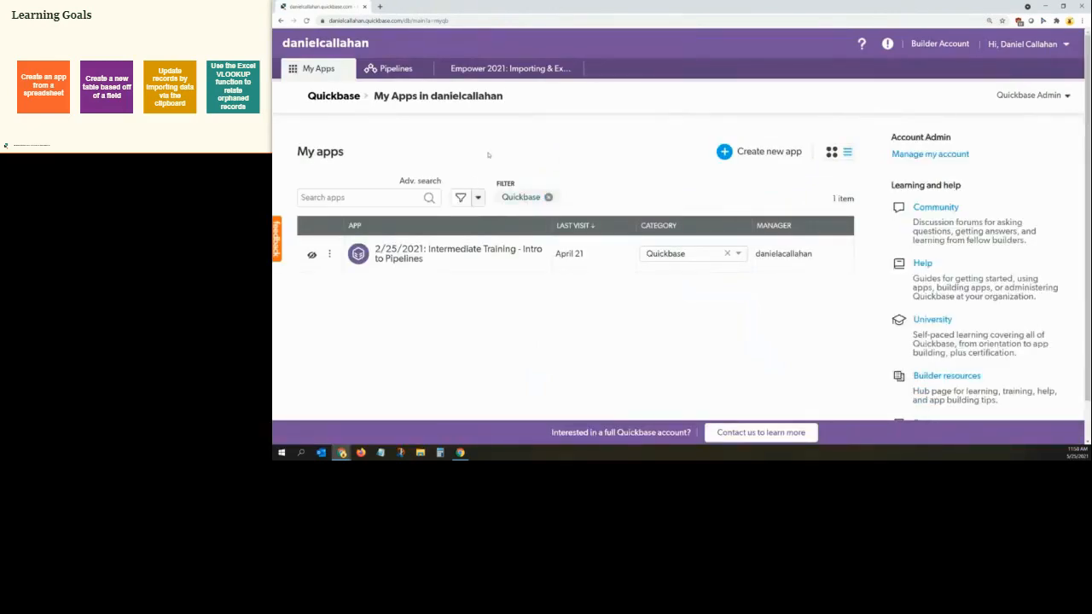
scroll(1055, 158, down, 1)
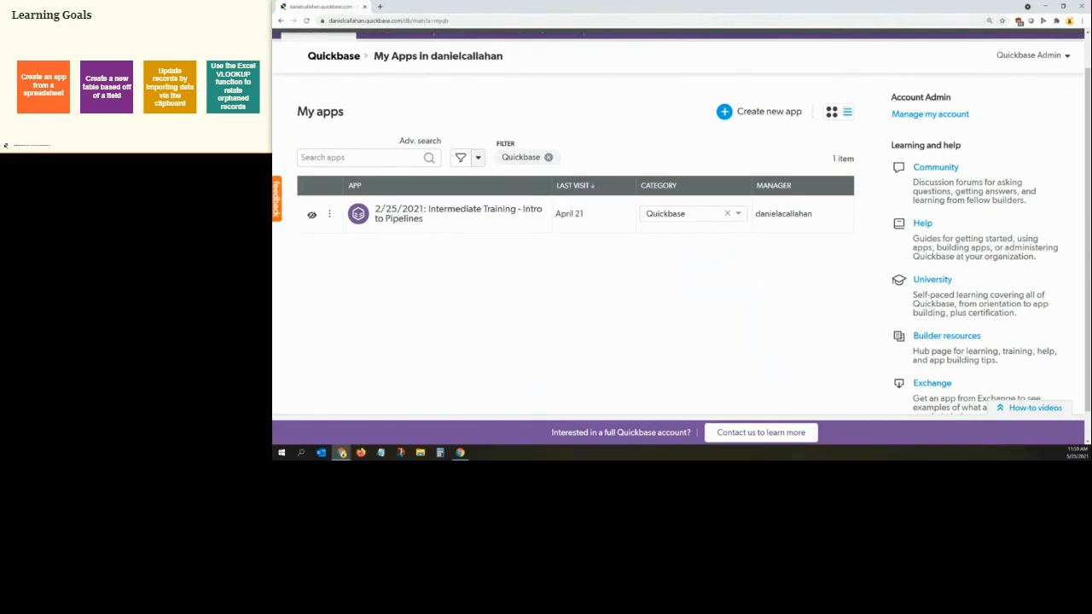
scroll(659, 106, up, 1)
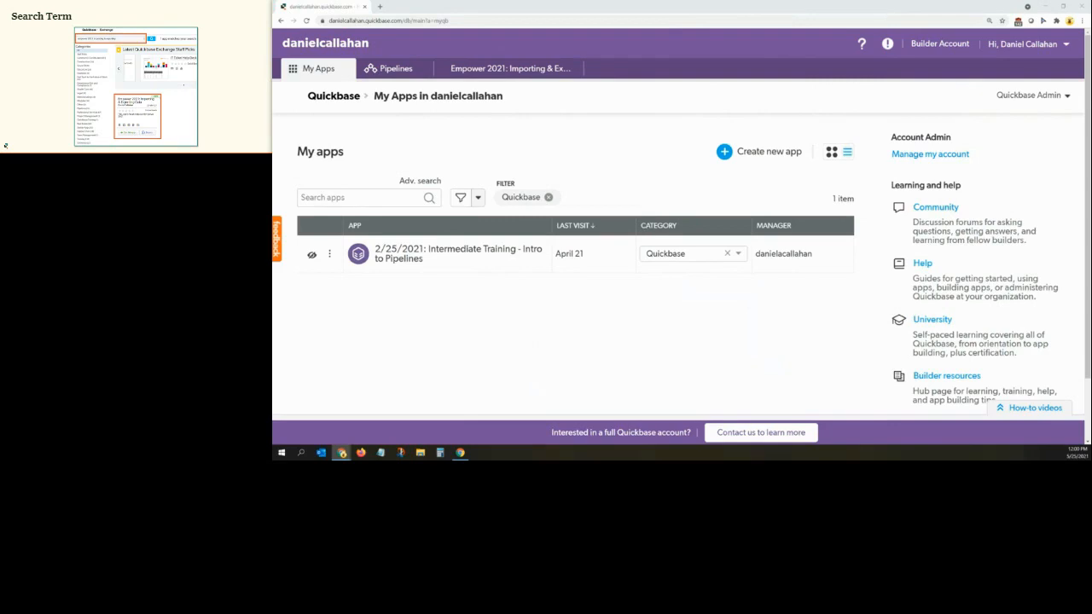
scroll(994, 227, down, 1)
scroll(994, 227, up, 1)
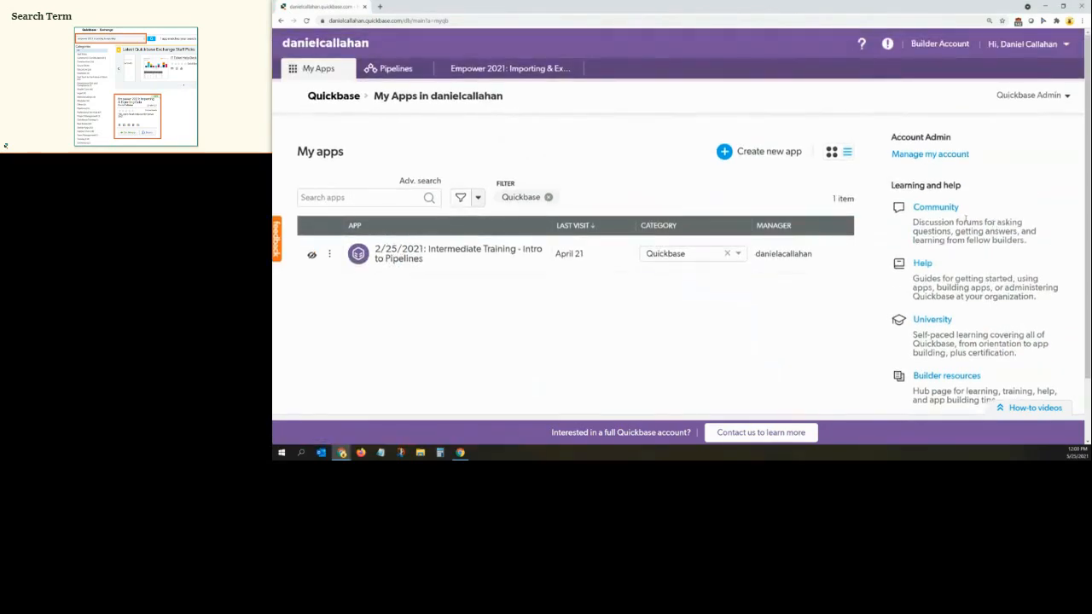
Reopen the Exchange from the My Apps page
scroll(965, 189, down, 1)
scroll(958, 231, down, 1)
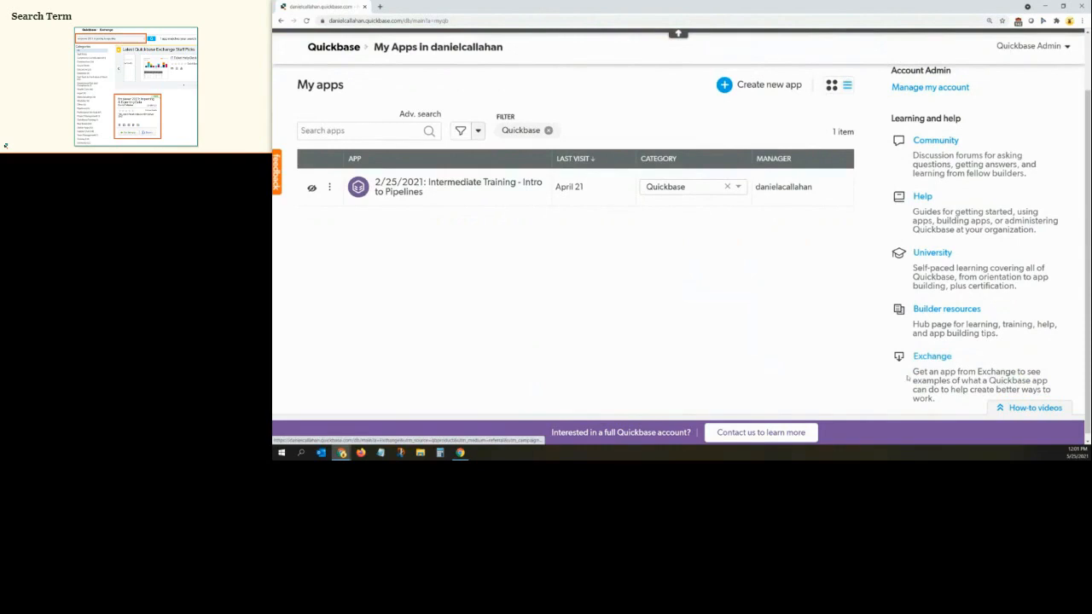
click(942, 358)
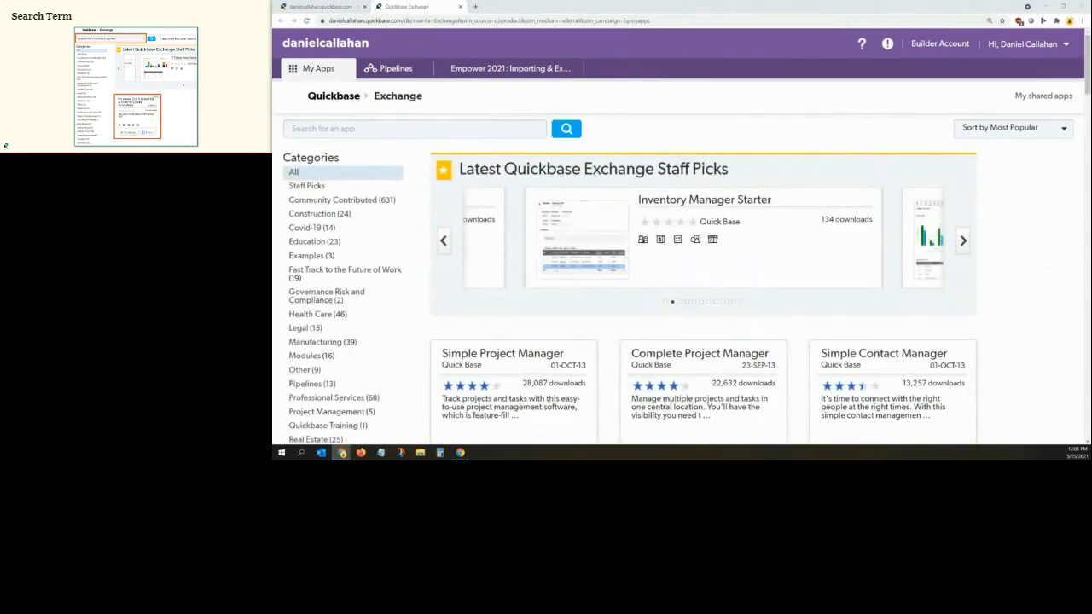
Search the Exchange again with the copied term "empower 2021: importing & exporting"
click(483, 130)
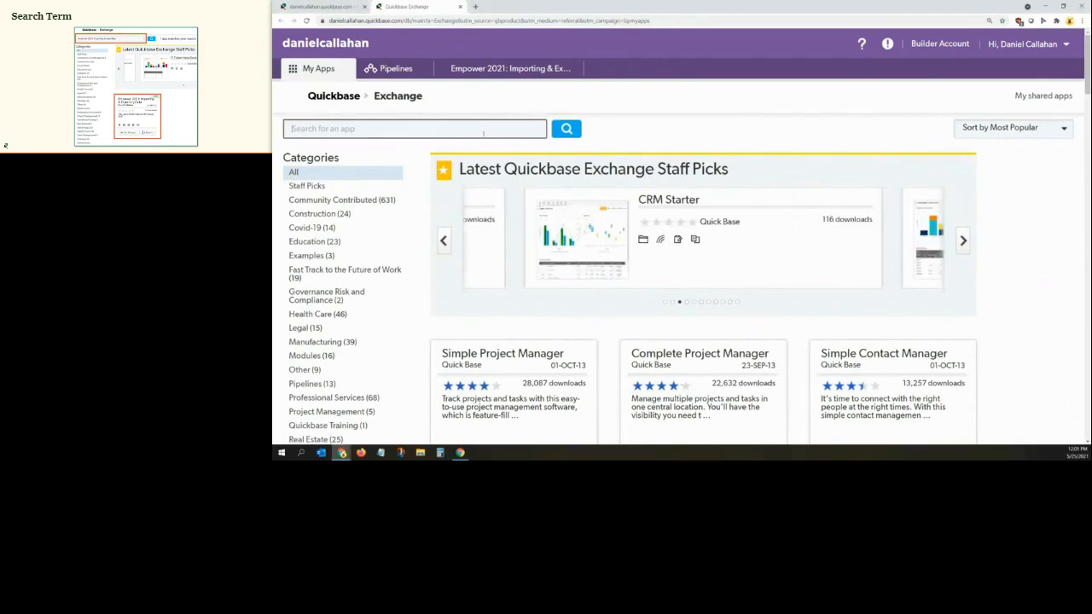
key(ctrl+v)
click(566, 129)
scroll(616, 134, down, 2)
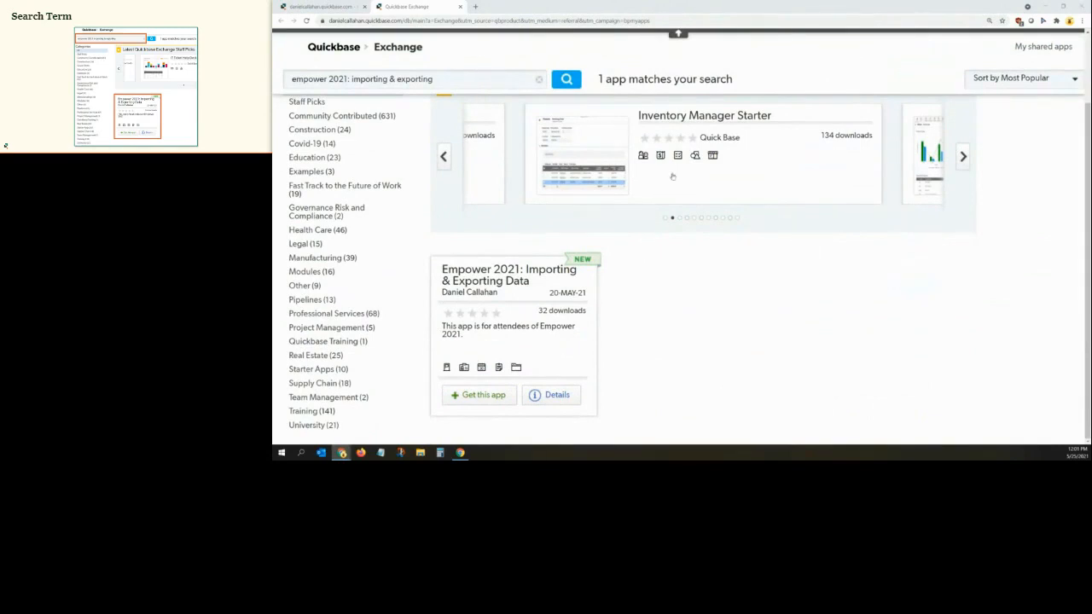
click(567, 79)
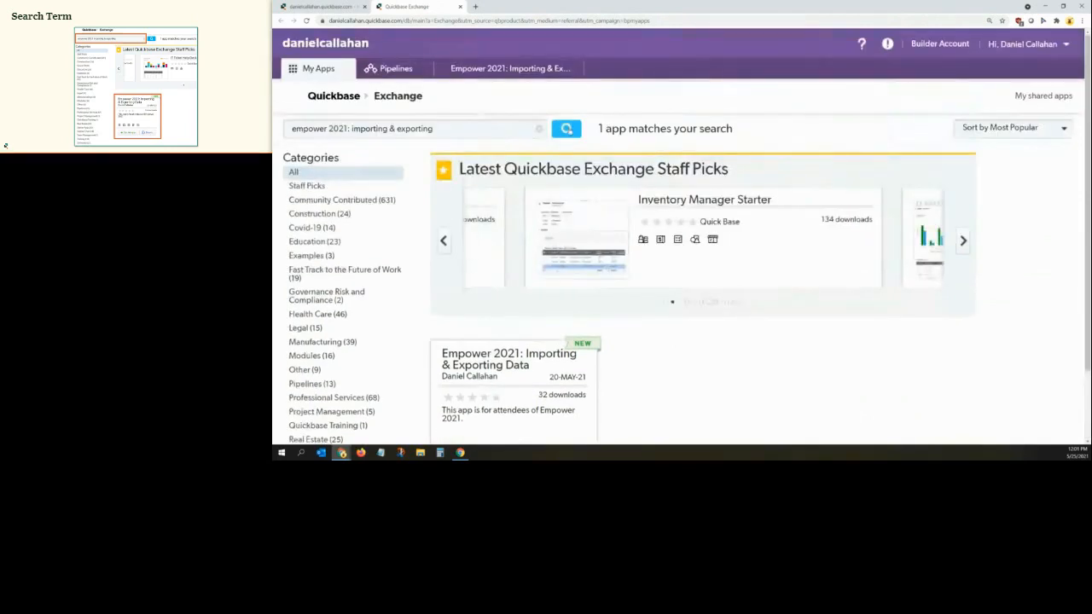
scroll(713, 400, down, 1)
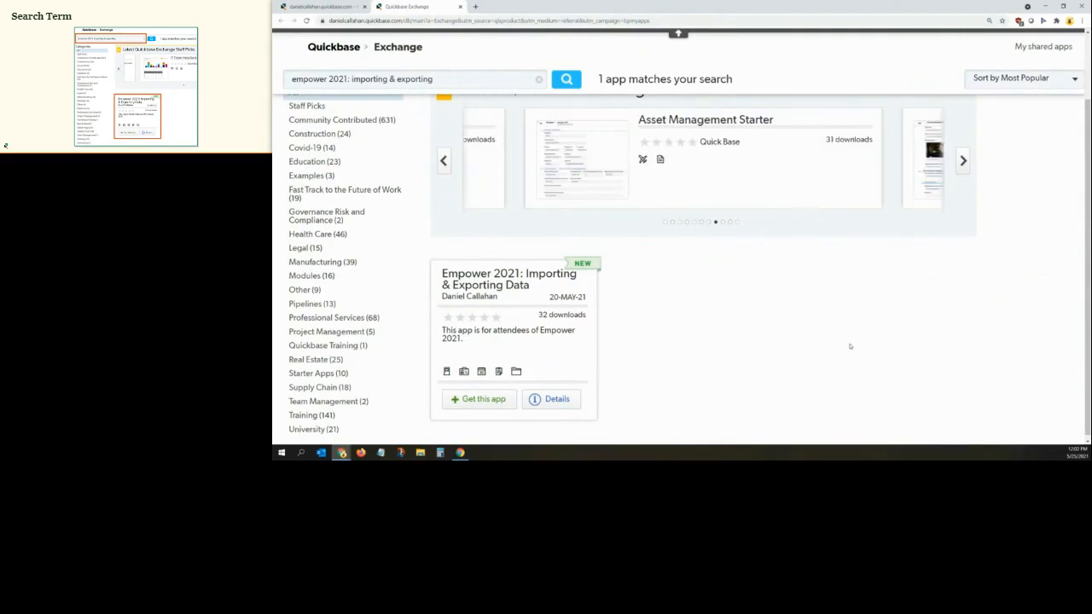
click(483, 399)
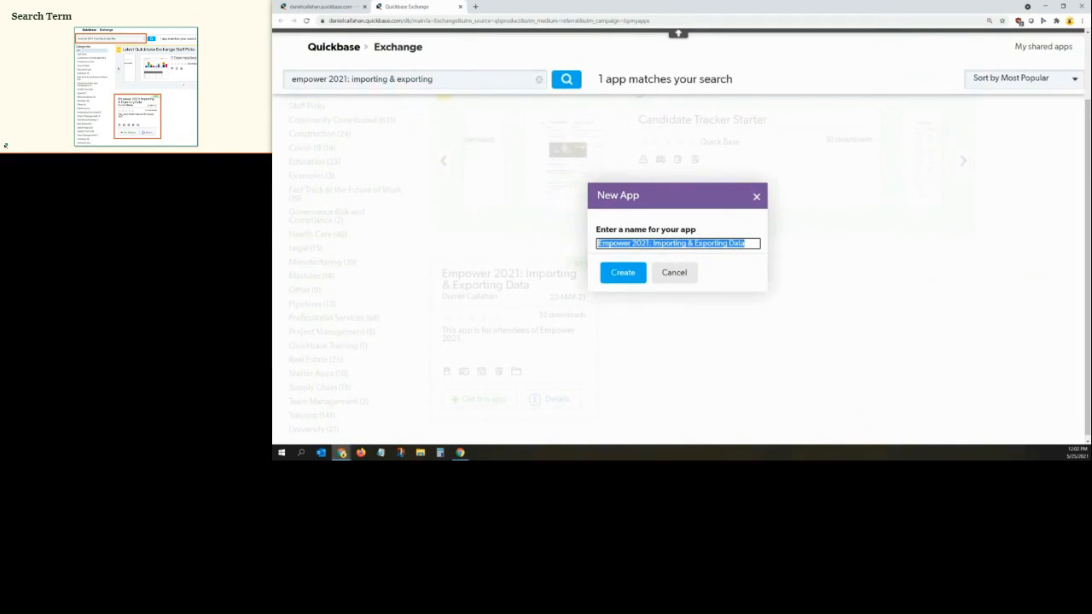
click(757, 198)
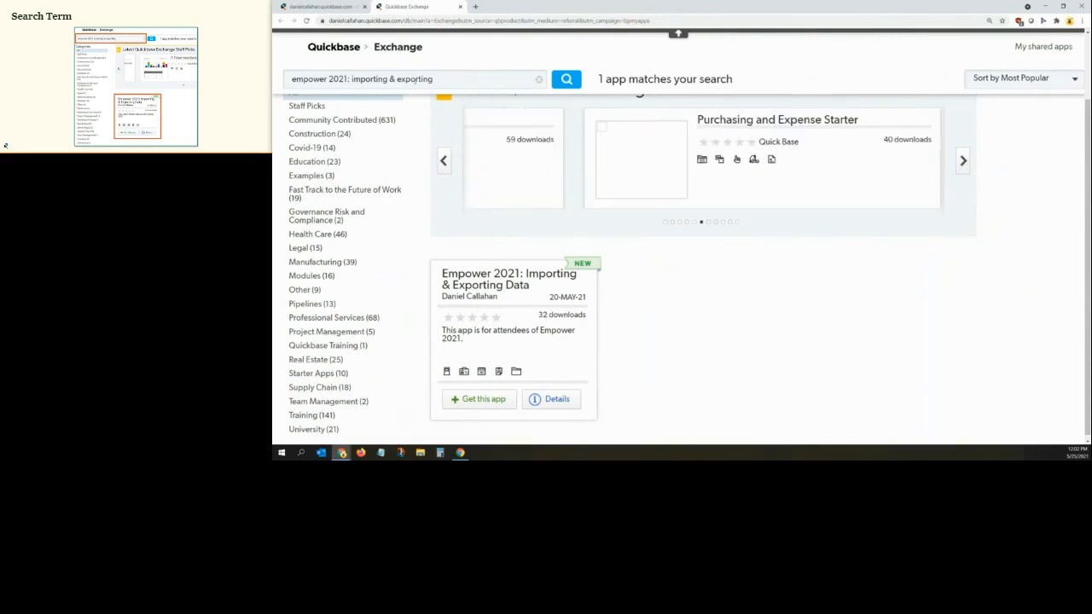
Shorten the Exchange search term to "empower 2021: importing", run the search and review the matching apps
click(415, 81)
key(ctrl+v)
key(BackSpace)
key(BackSpace)
key(BackSpace)
key(BackSpace)
key(BackSpace)
key(BackSpace)
key(BackSpace)
key(BackSpace)
key(BackSpace)
key(BackSpace)
key(BackSpace)
key(BackSpace)
click(567, 80)
scroll(566, 81, up, 2)
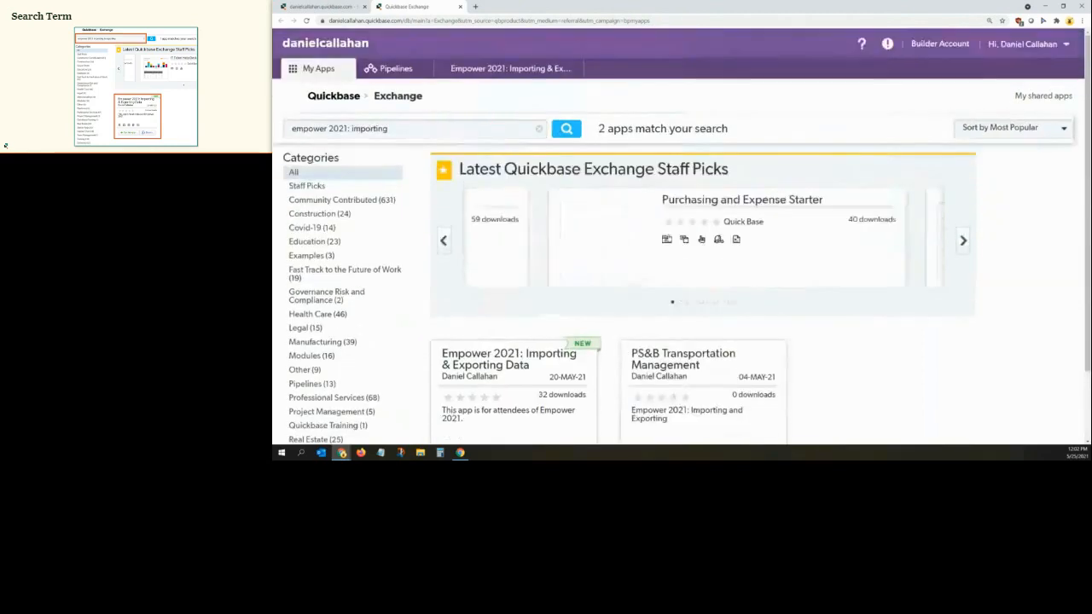
scroll(588, 290, down, 2)
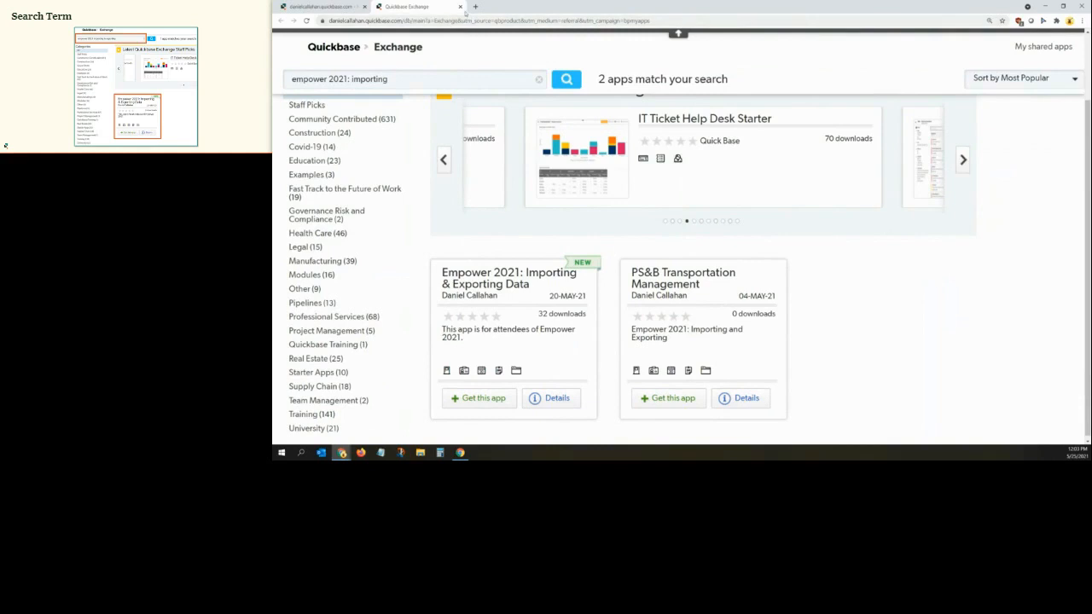
Close the Exchange and return to the My Apps page
scroll(461, 8, up, 3)
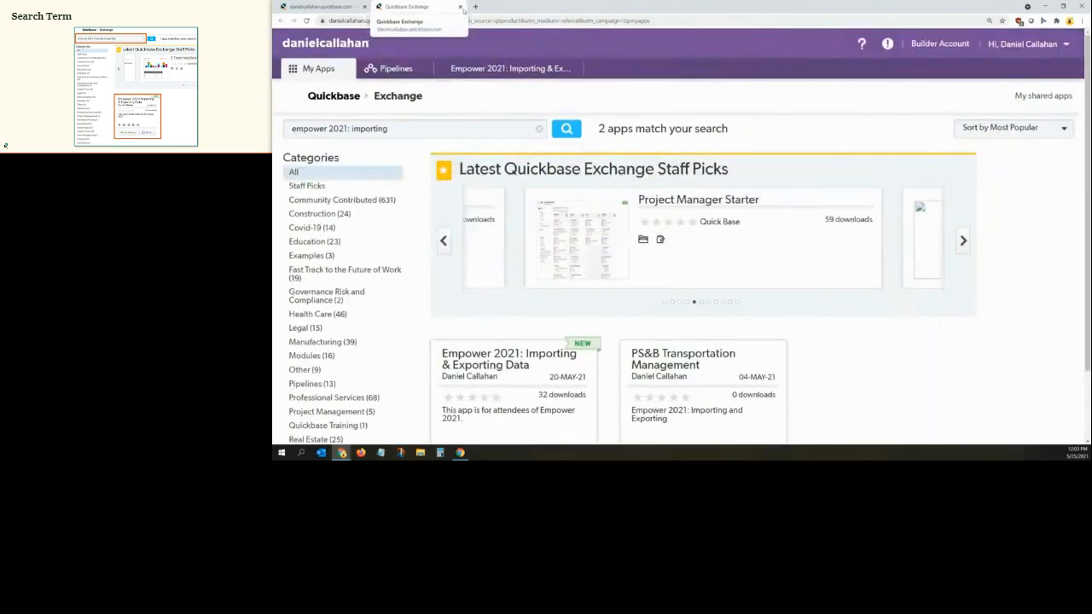
click(461, 6)
scroll(528, 100, up, 3)
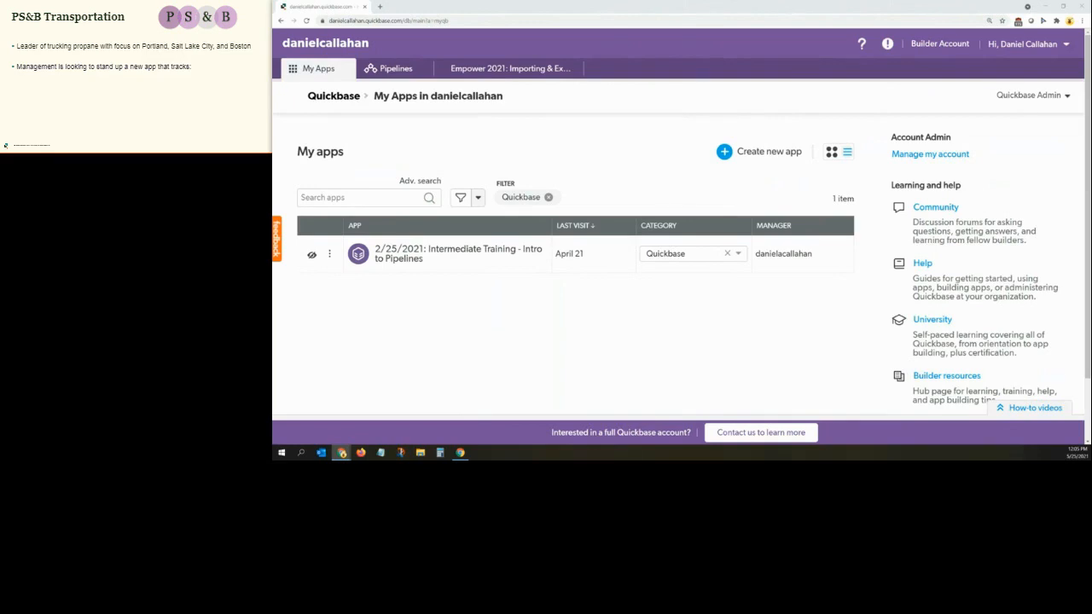
key(Right)
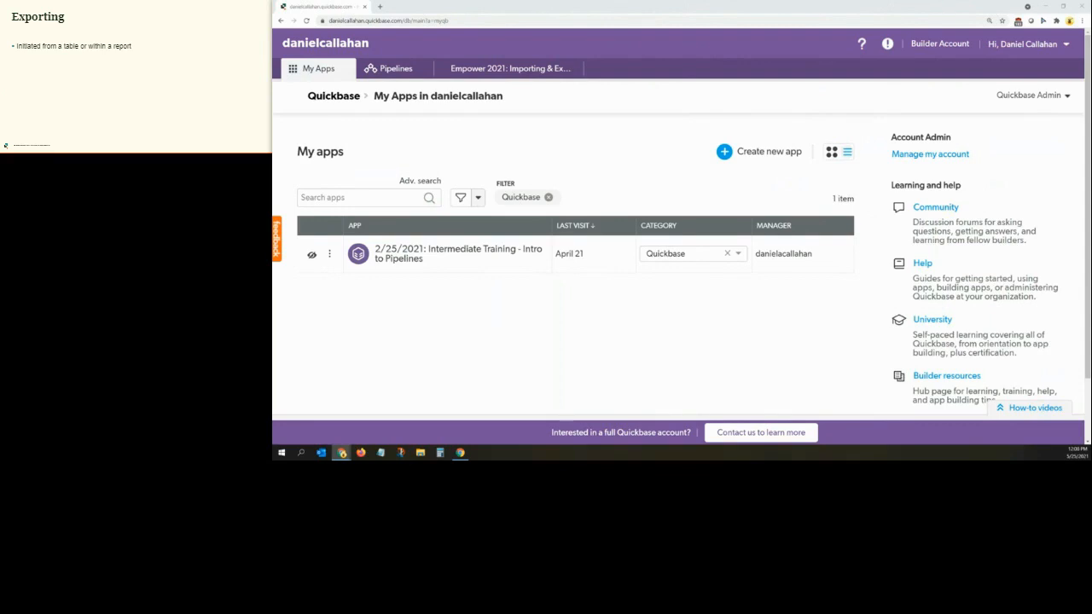
key(Right)
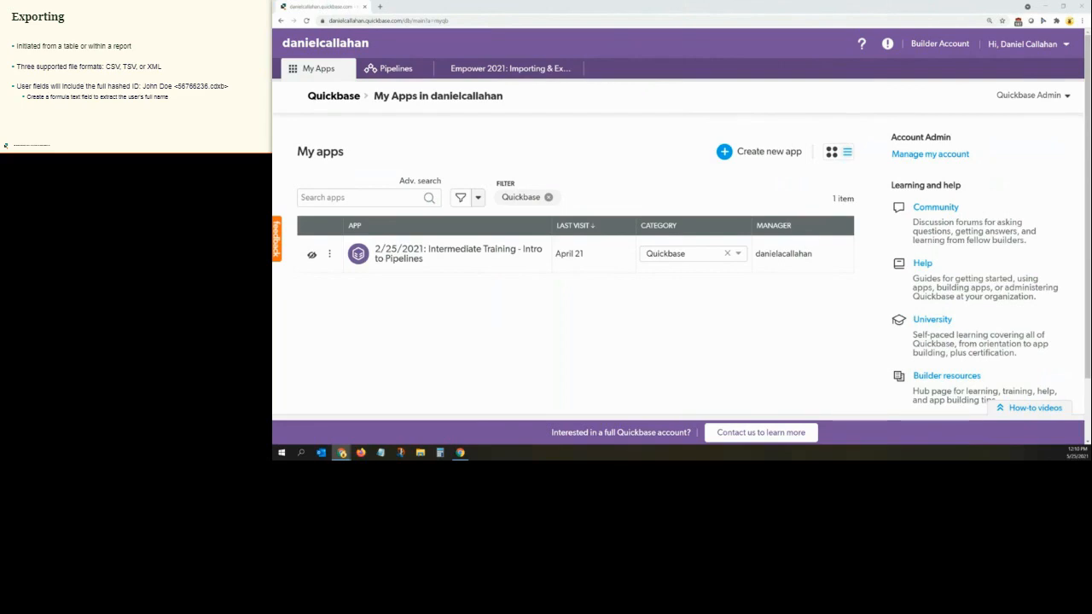
key(Right)
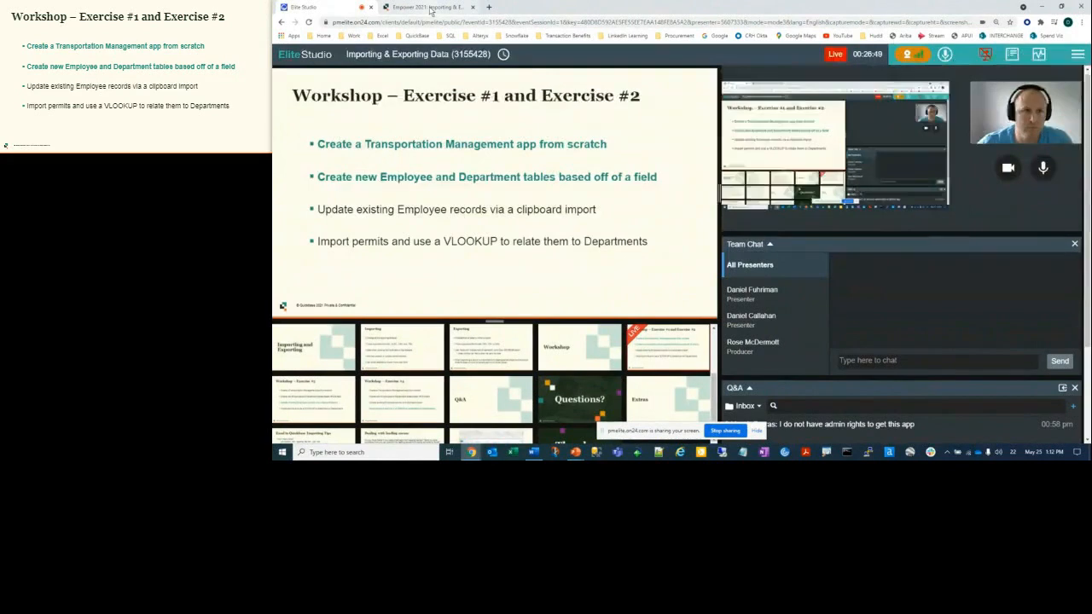
Switch to the Empower 2021: Importing & Exporting Data app and open its Documents table
click(431, 10)
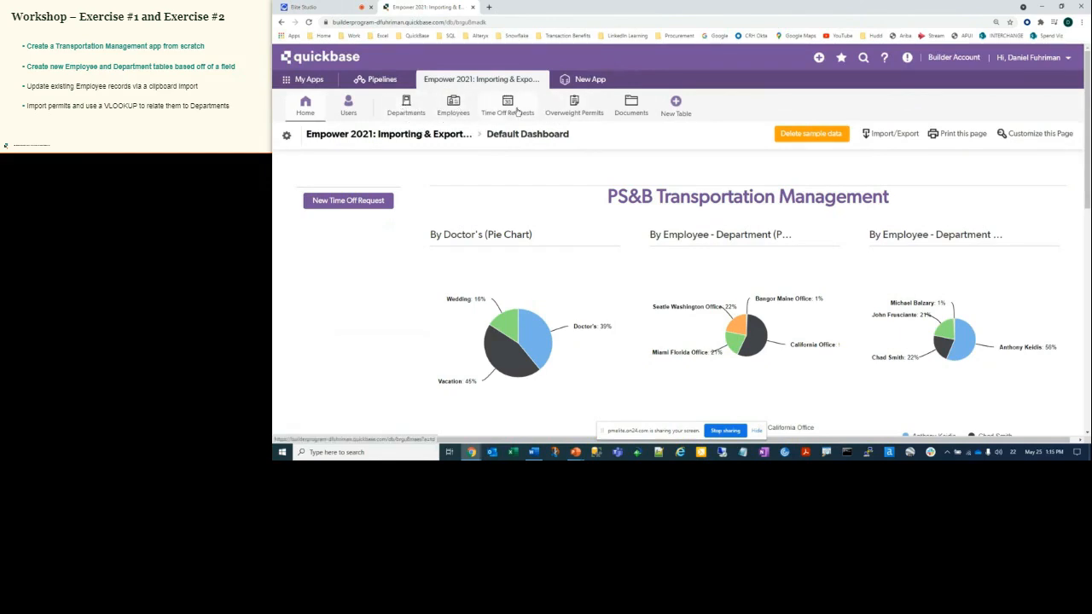
click(631, 102)
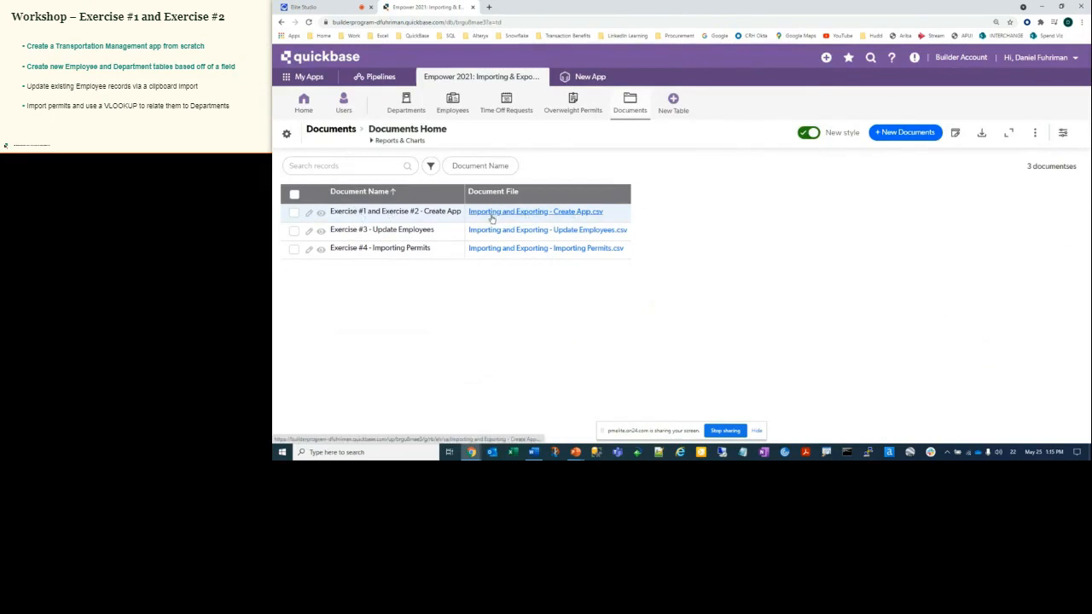
Open the Importing and Exporting - Create App.csv file in Excel and place it side by side with the Excel Conversion Checklist slide
click(574, 213)
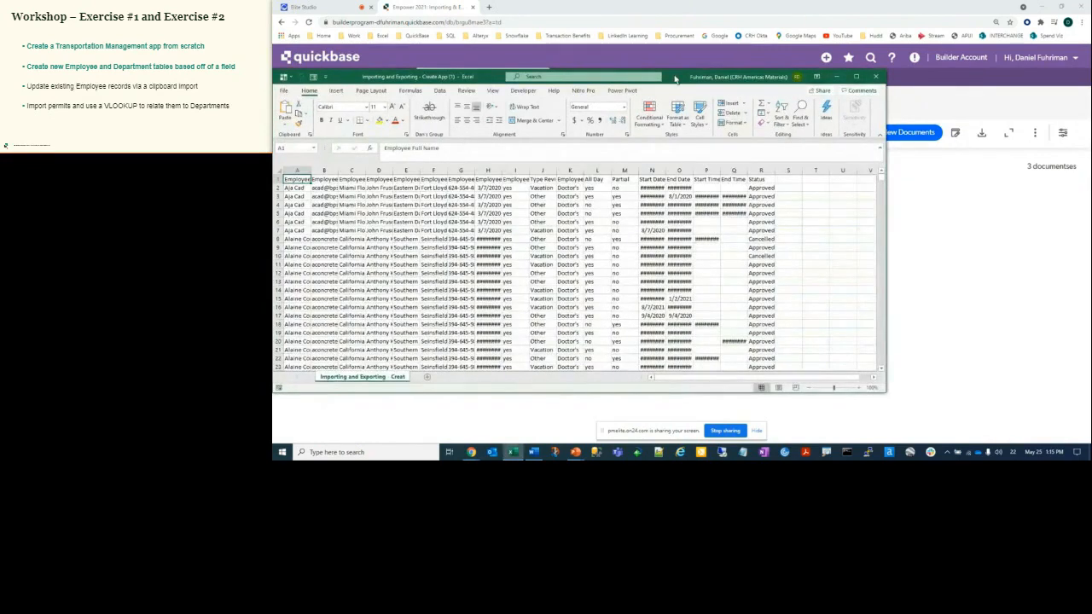
drag(686, 81, 799, 152)
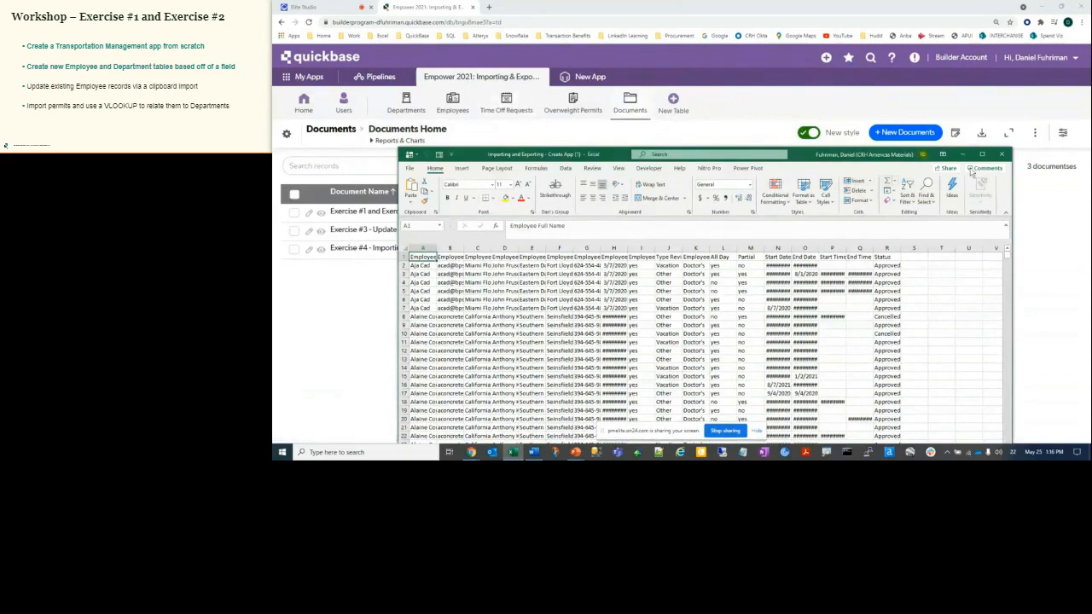
click(983, 155)
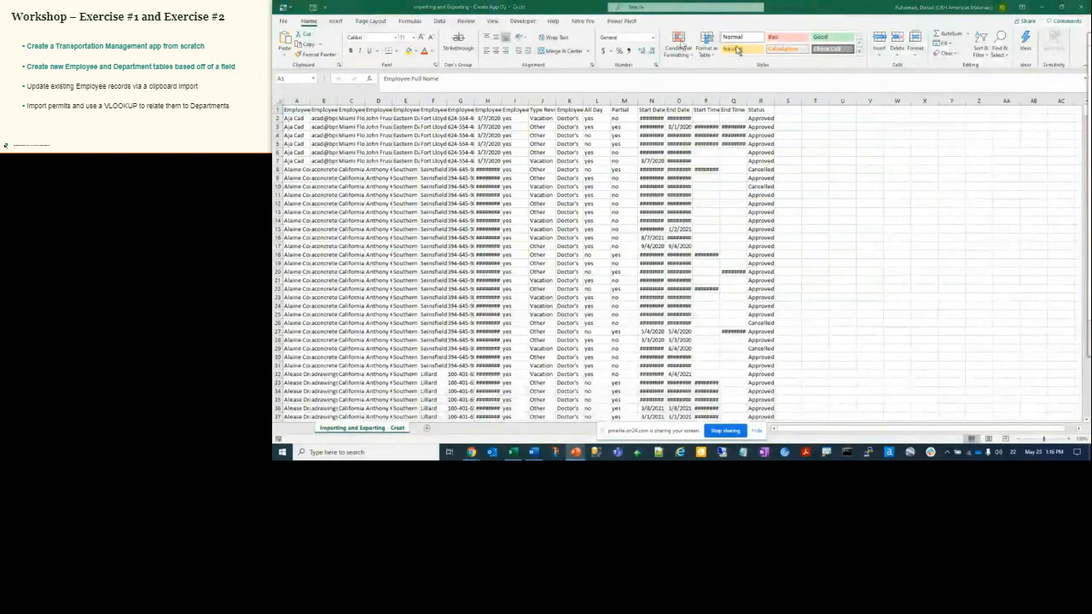
drag(1091, 36, 272, 79)
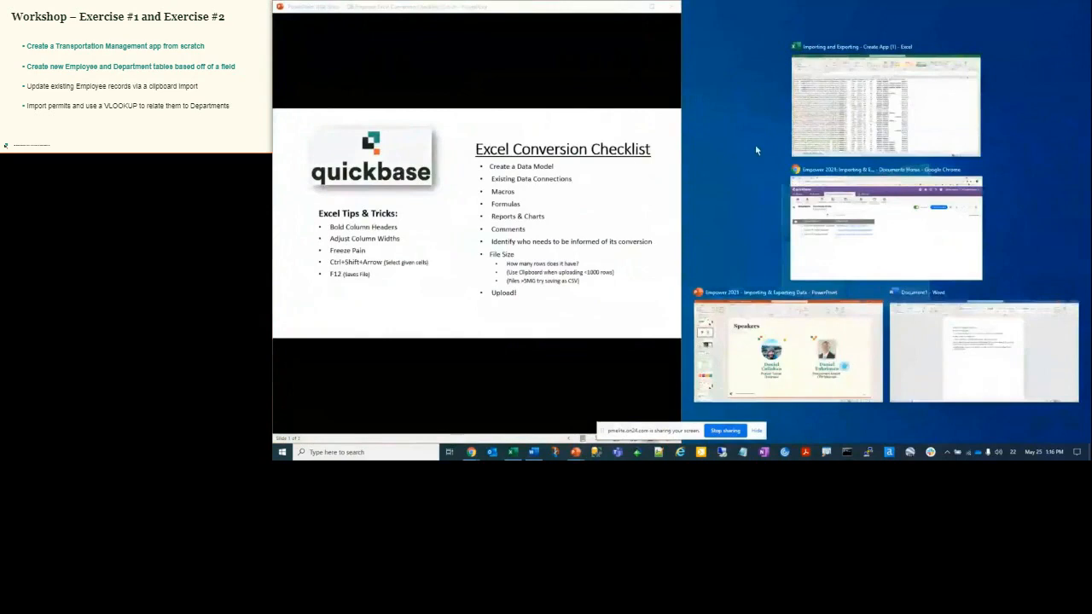
click(850, 123)
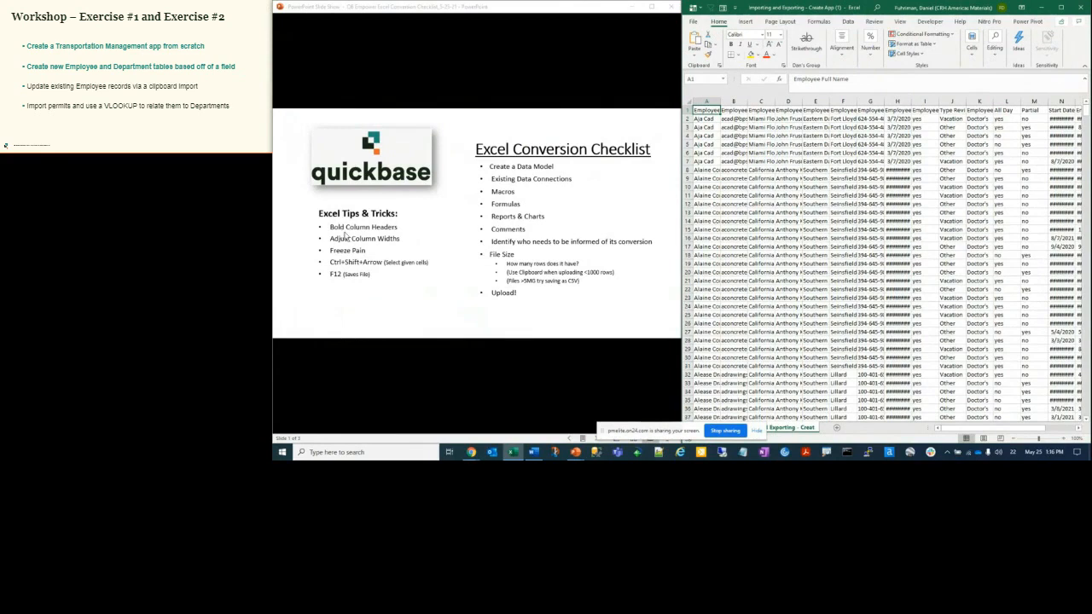
Bold the column headers in row 1 of the Create App worksheet
click(759, 127)
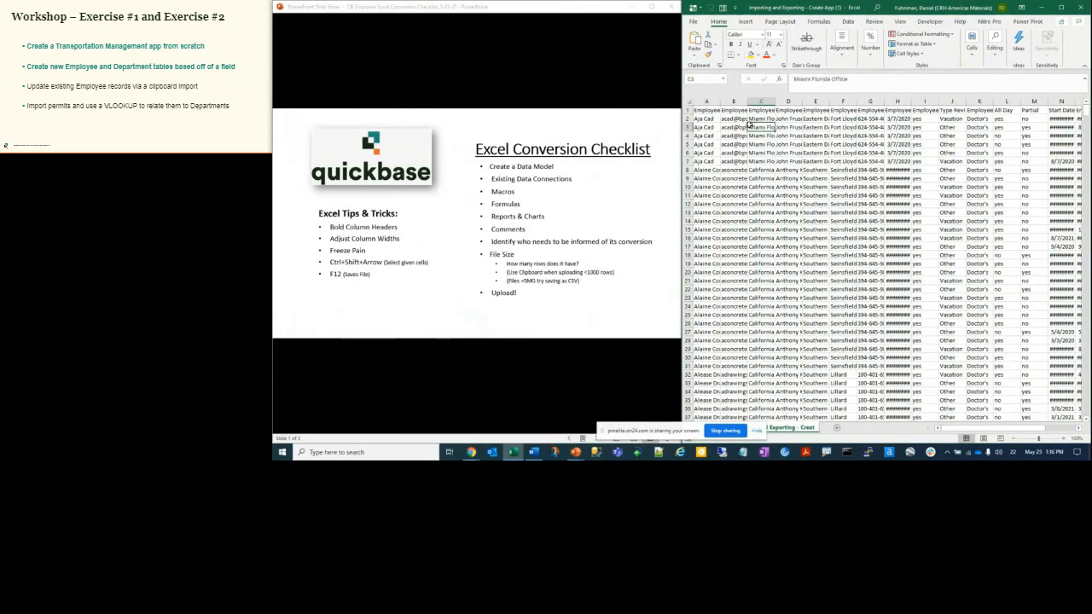
click(687, 110)
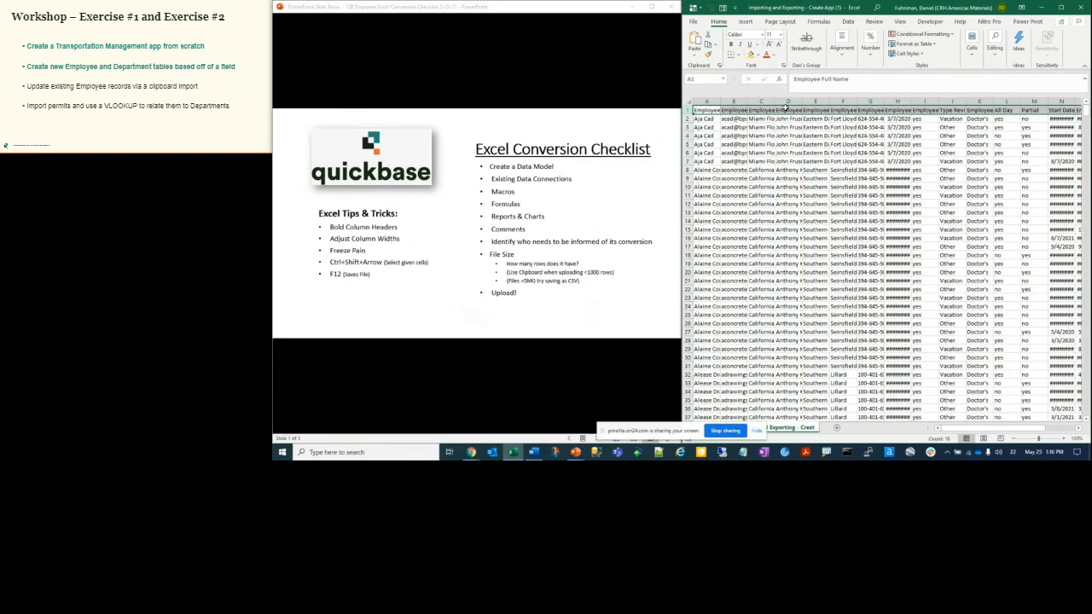
click(731, 44)
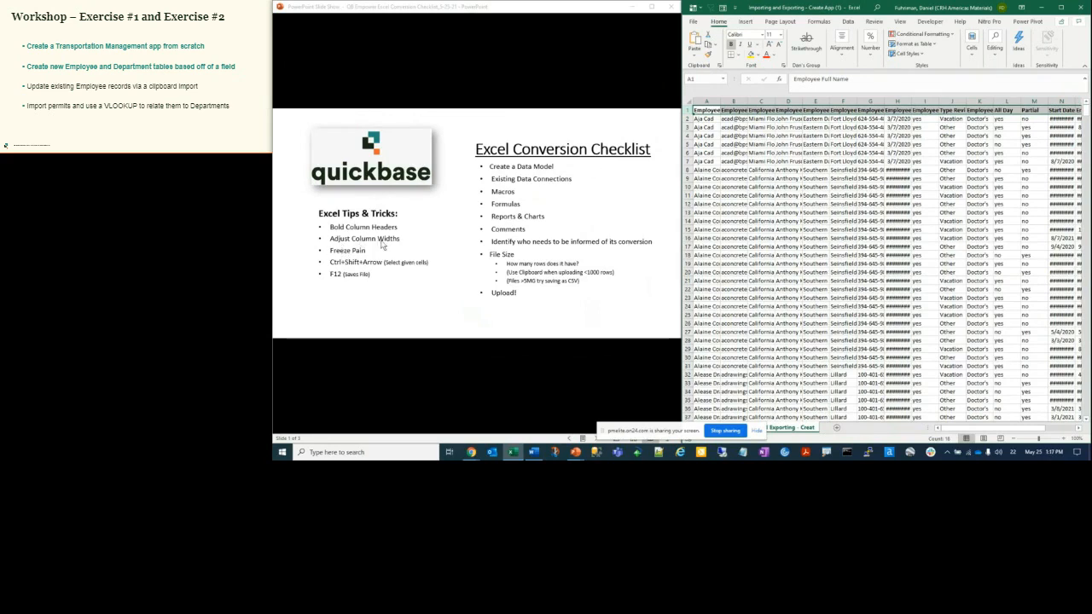
AutoFit the widths of all worksheet columns and check that every column through Status is readable
drag(898, 178, 898, 220)
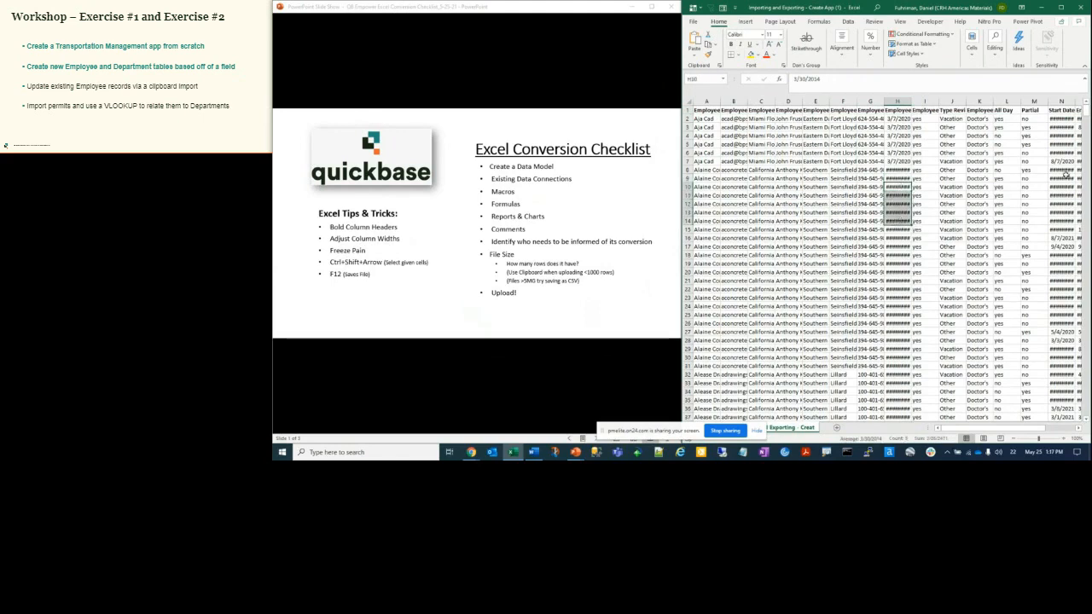
scroll(1003, 170, right, 2)
scroll(1008, 153, left, 2)
click(688, 101)
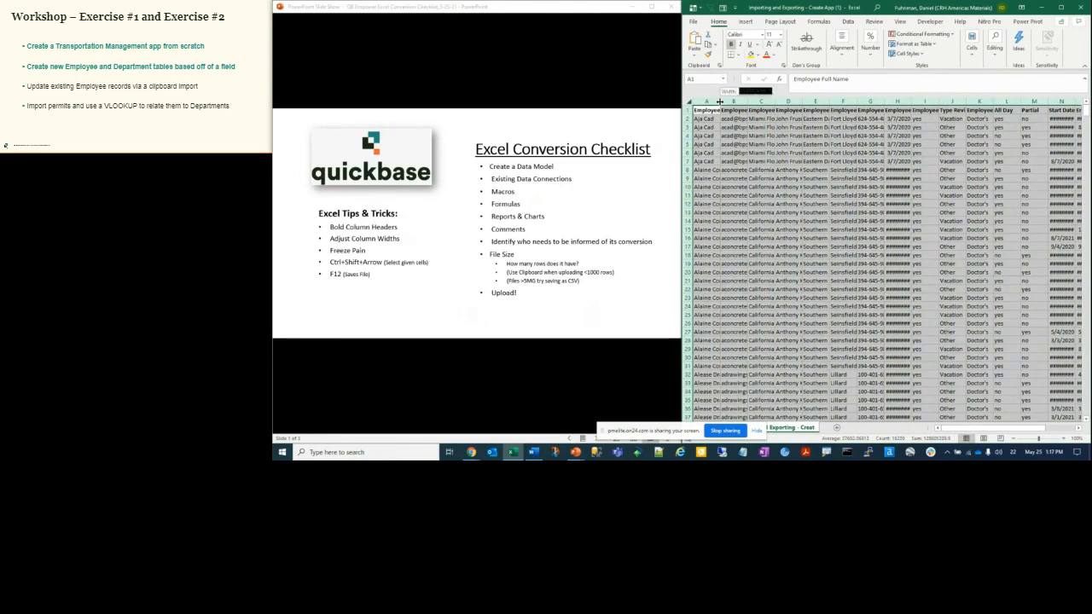
double_click(719, 101)
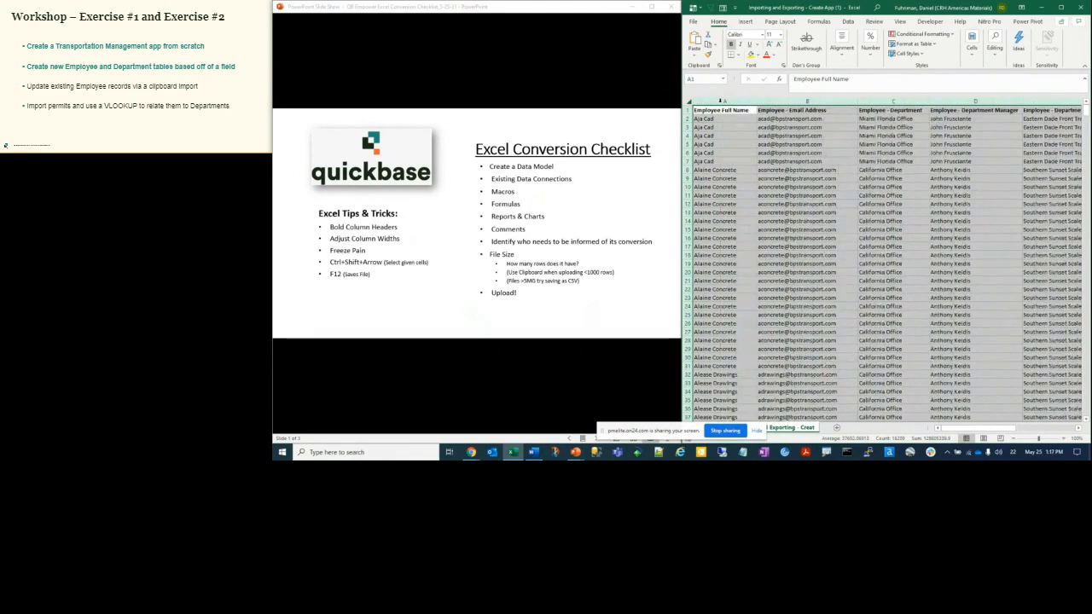
click(732, 138)
scroll(732, 139, right, 5)
scroll(732, 138, right, 4)
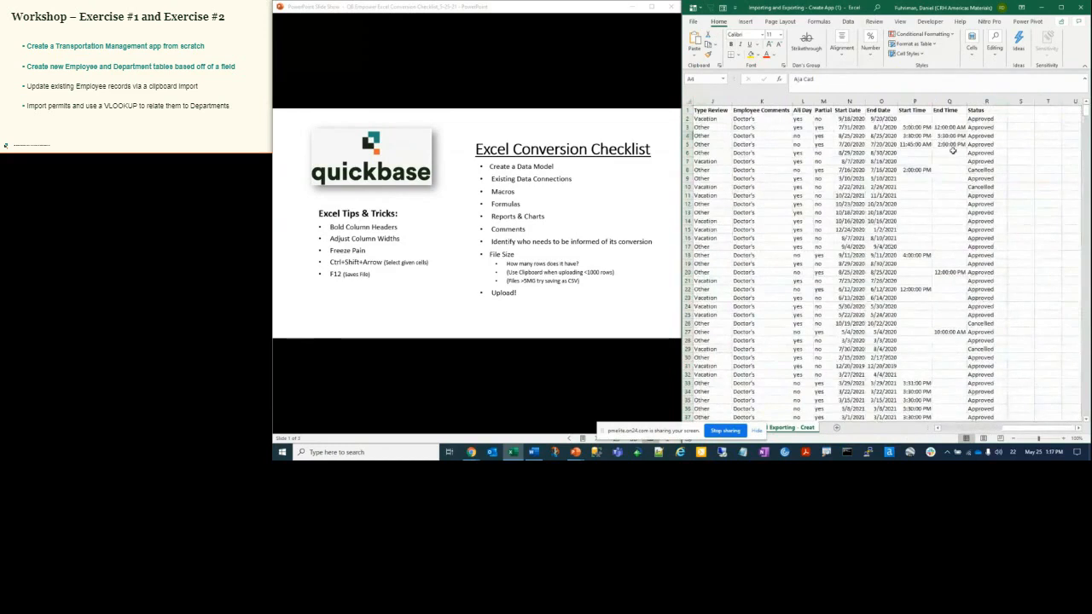
scroll(952, 149, left, 1)
scroll(953, 151, left, 8)
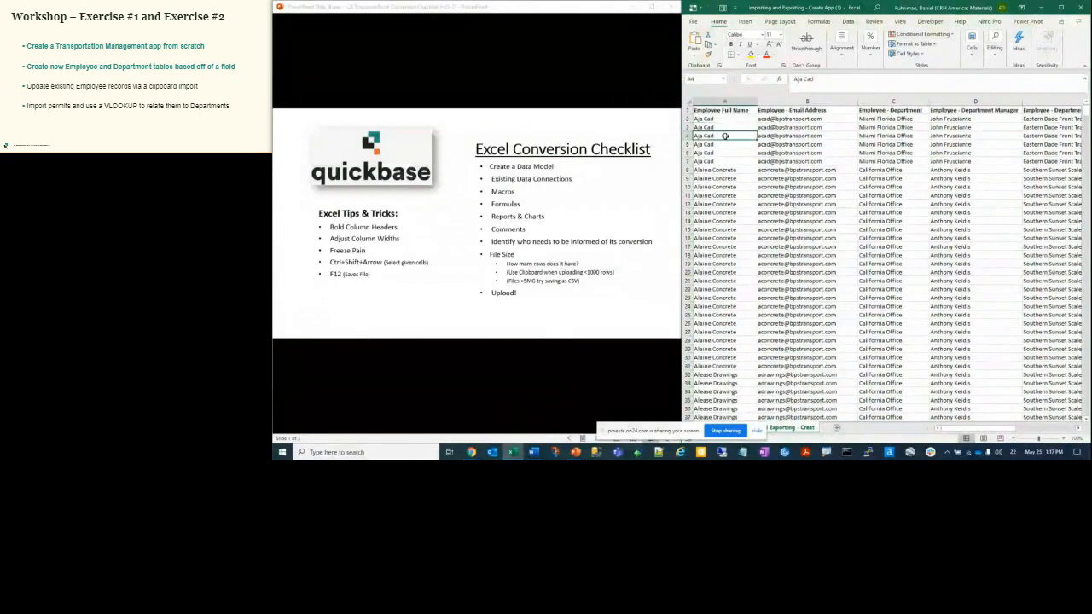
Freeze panes below the header row of the worksheet and check that the headers stay in place
scroll(725, 135, down, 1)
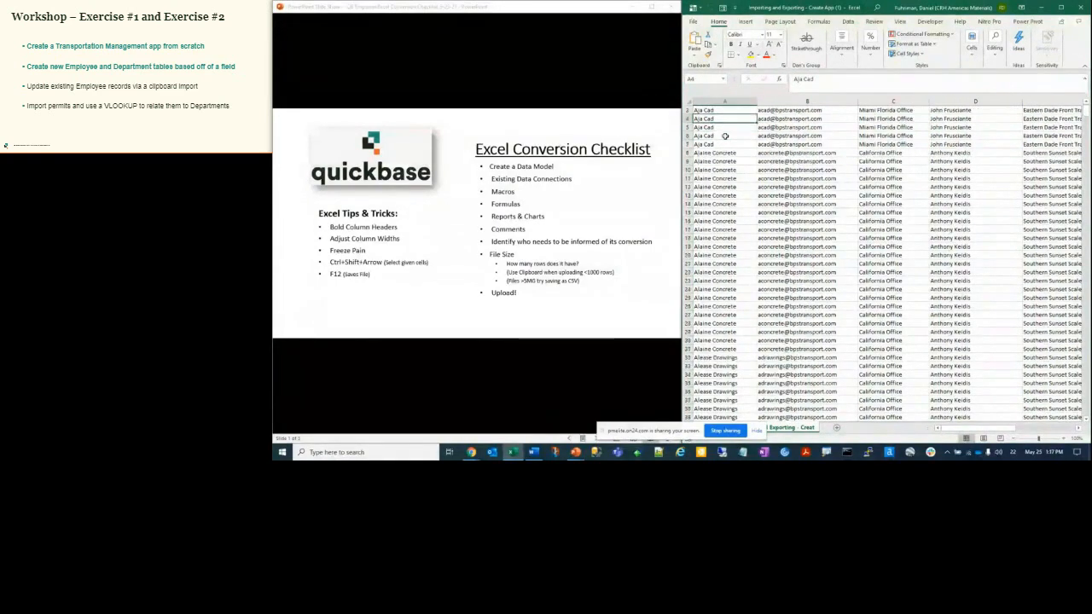
scroll(724, 136, up, 1)
click(725, 118)
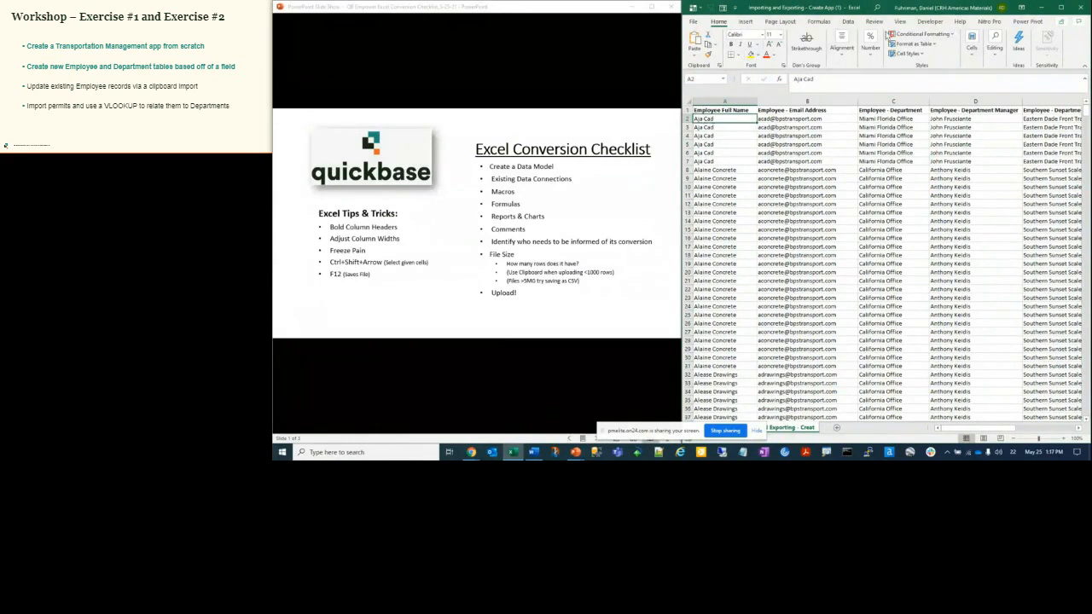
click(900, 21)
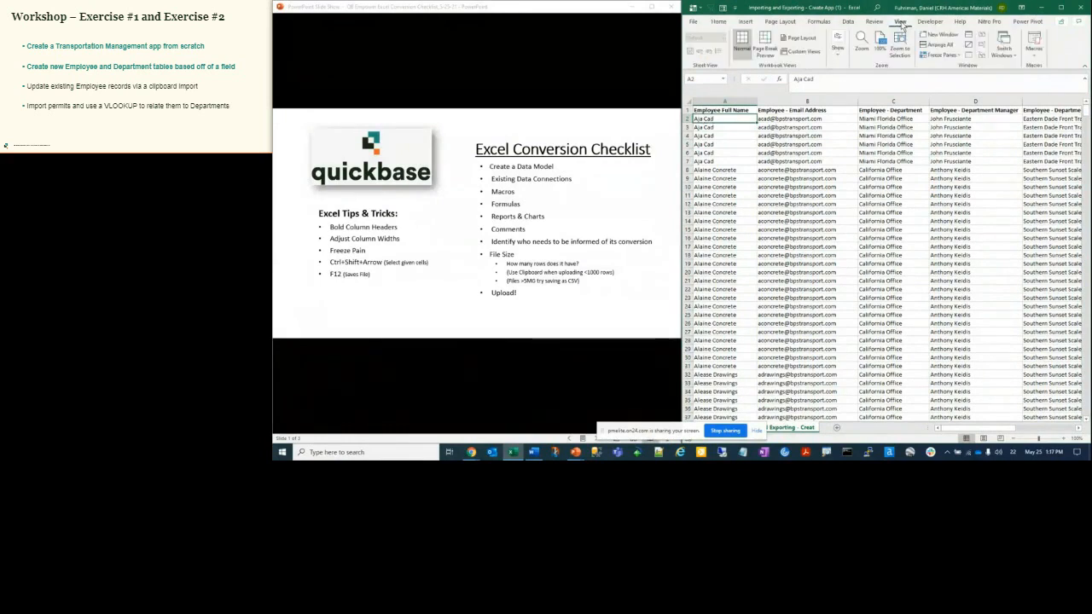
click(941, 56)
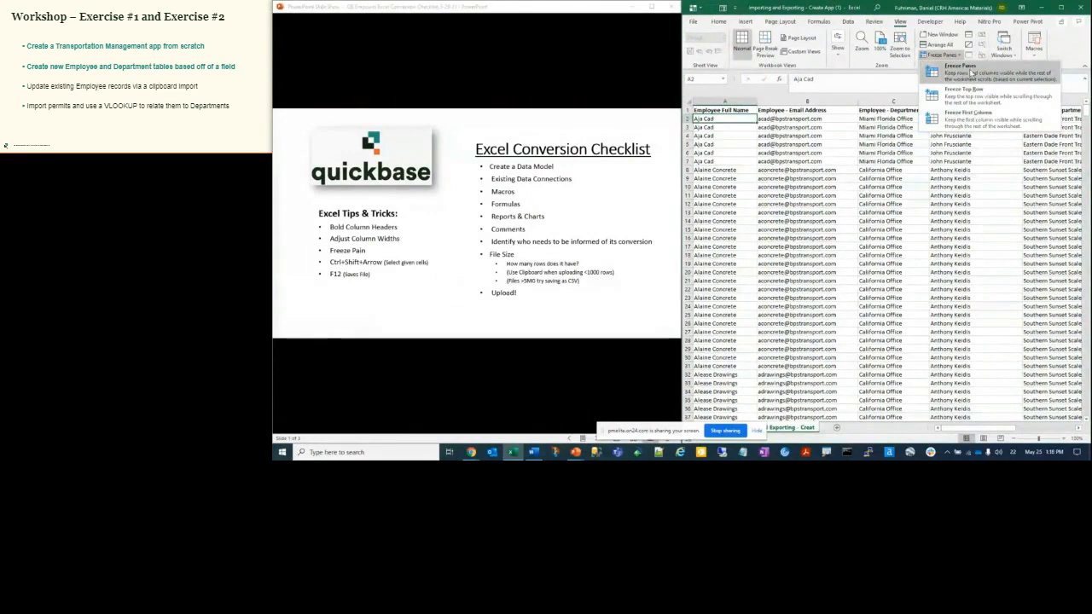
click(970, 72)
click(739, 164)
scroll(740, 165, down, 5)
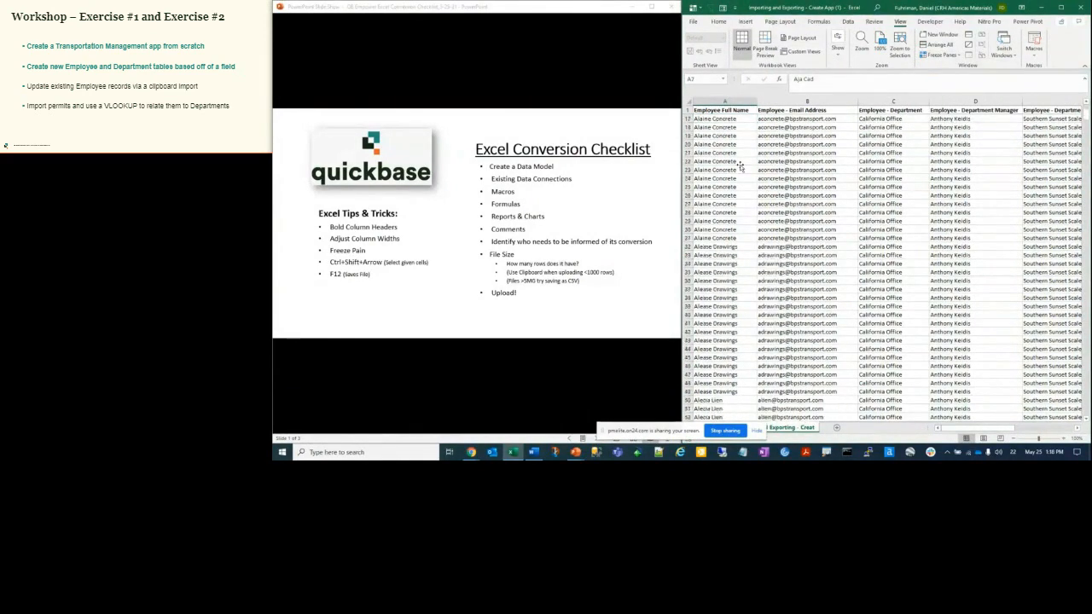
scroll(740, 165, up, 5)
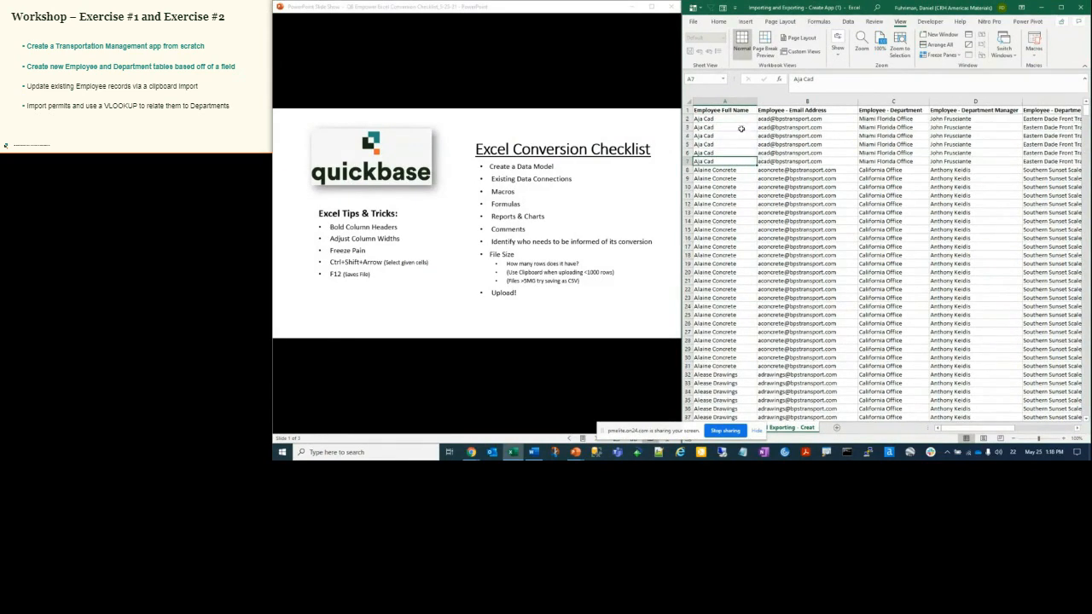
Select the full data range from the Employee Full Name header, review its extent, and return to the first record
drag(726, 118, 972, 291)
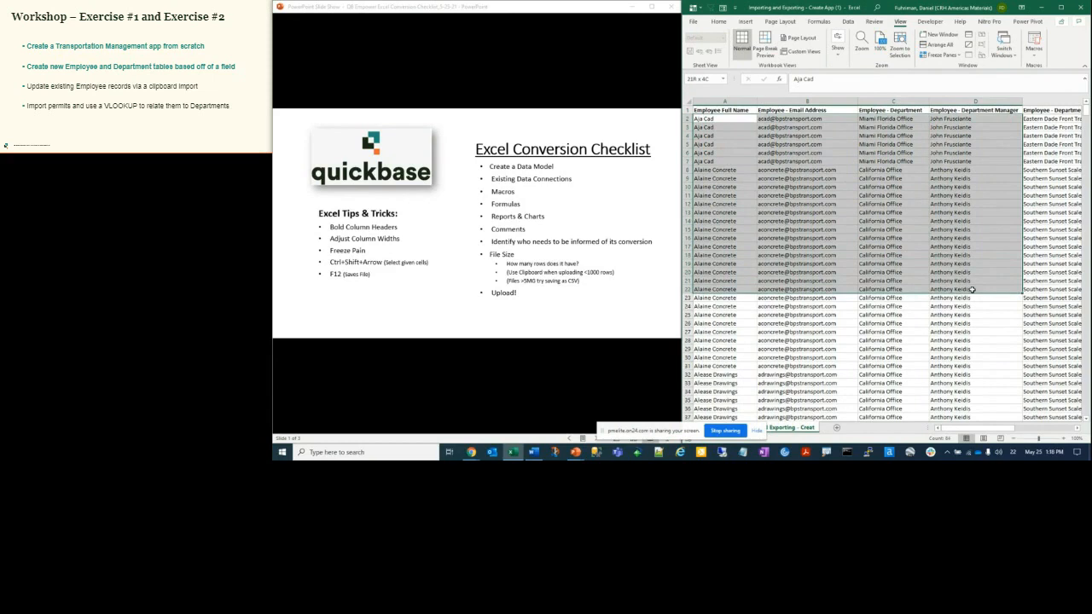
drag(972, 291, 972, 291)
click(727, 110)
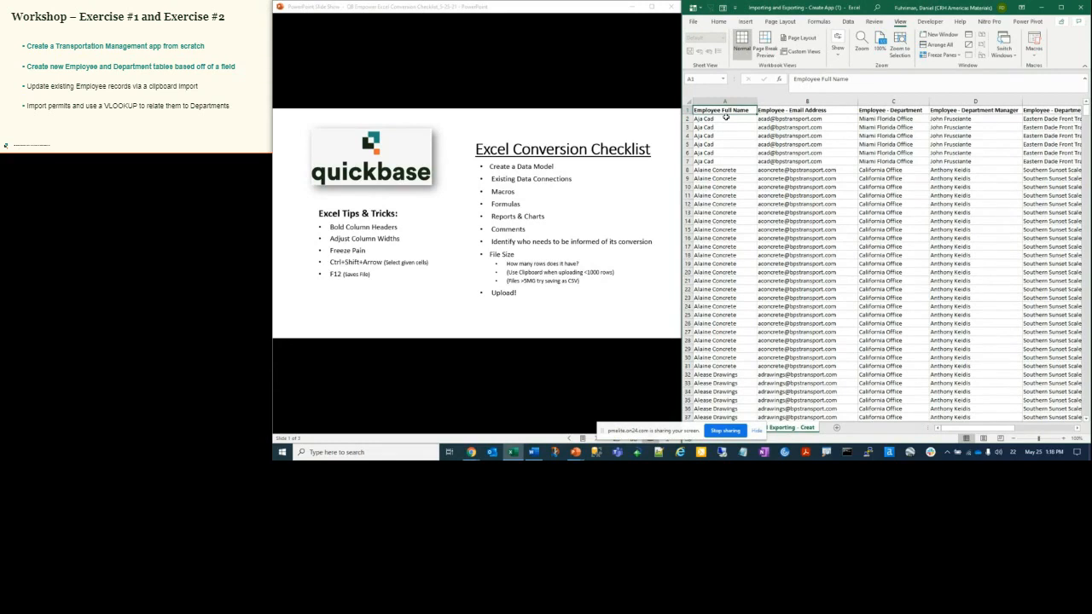
key(ctrl+shift+Right)
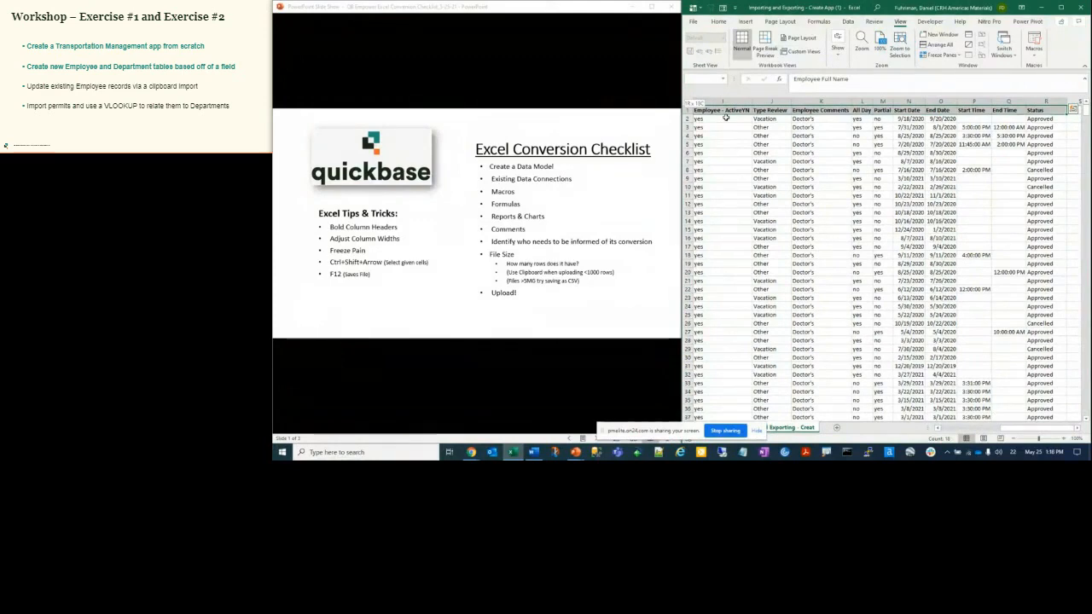
key(ctrl+shift+Down)
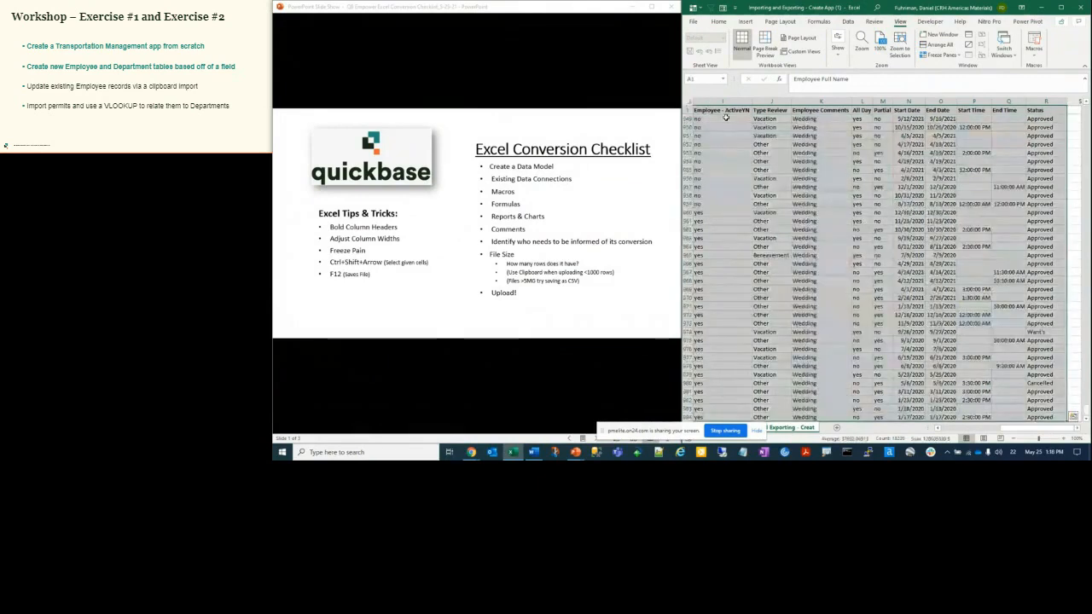
scroll(860, 233, down, 2)
scroll(860, 232, down, 1)
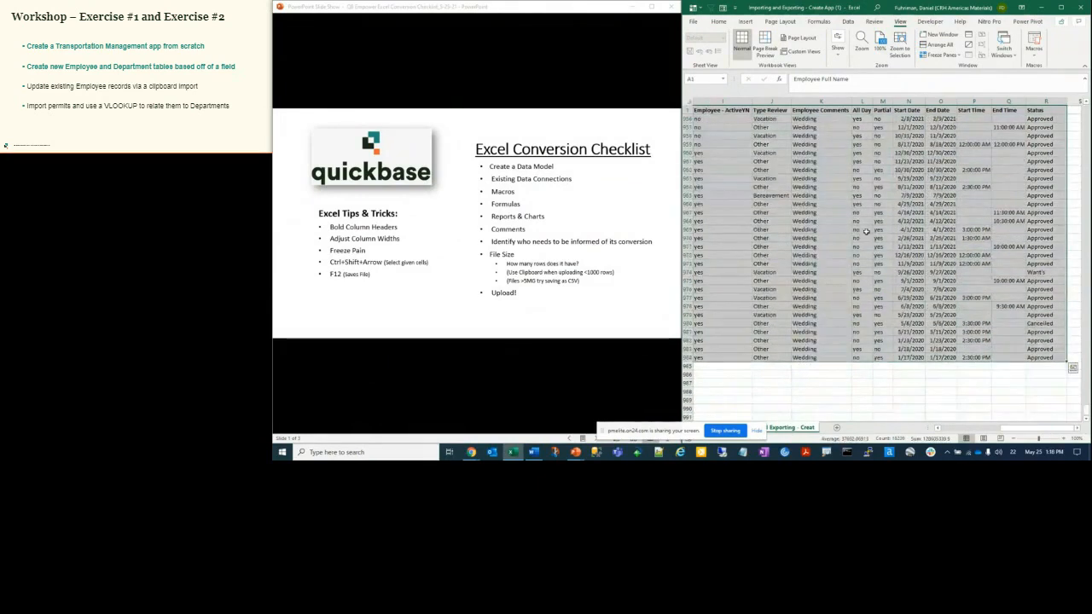
scroll(887, 226, left, 3)
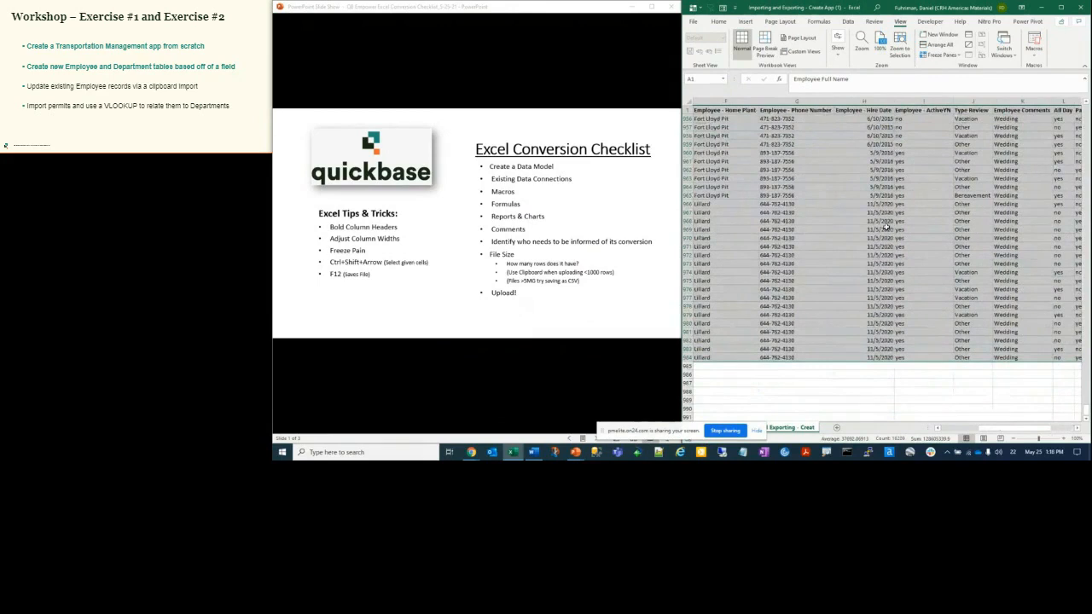
scroll(886, 226, left, 3)
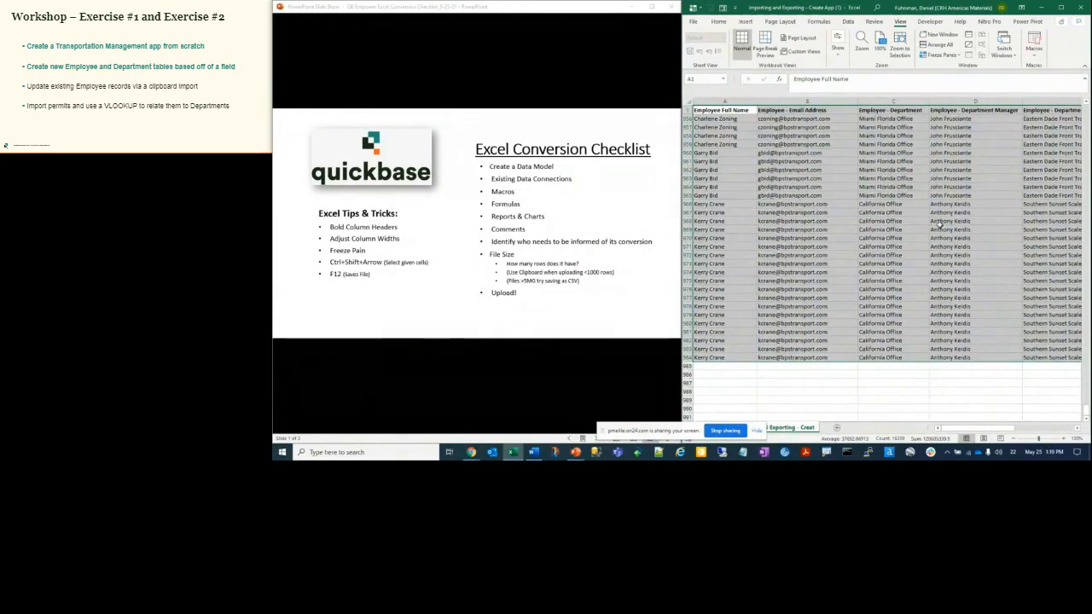
click(884, 185)
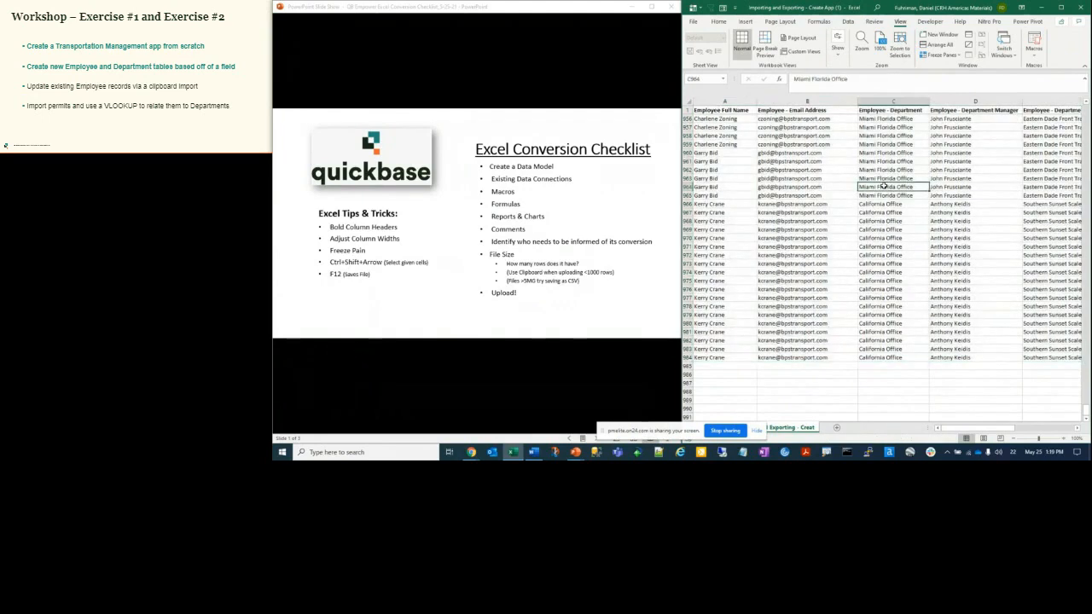
key(ctrl+Home)
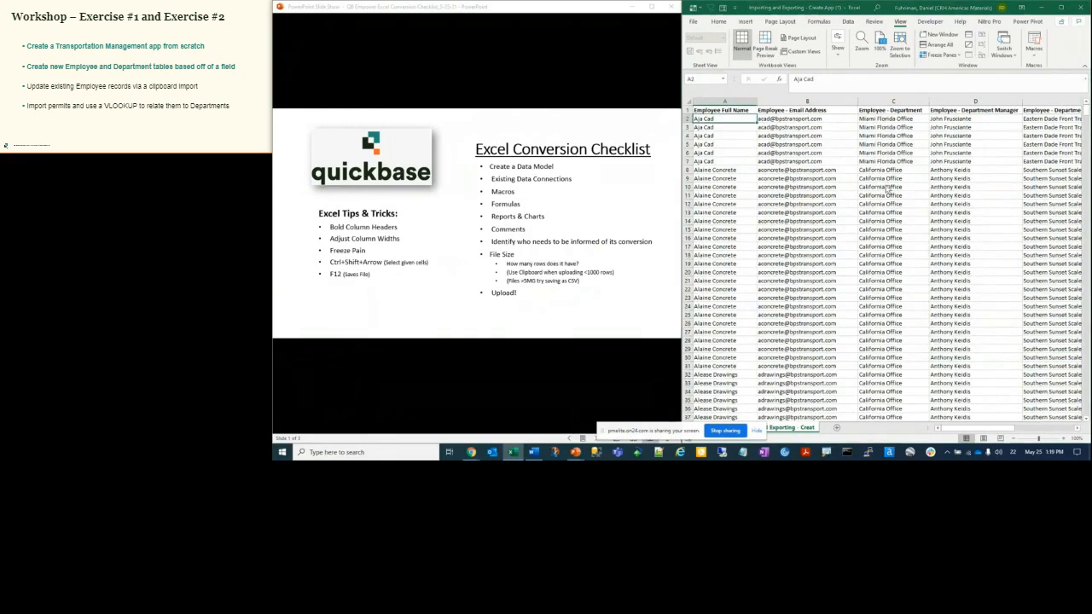
Open the Save As dialog for the Create App file and close it without saving
key(F12)
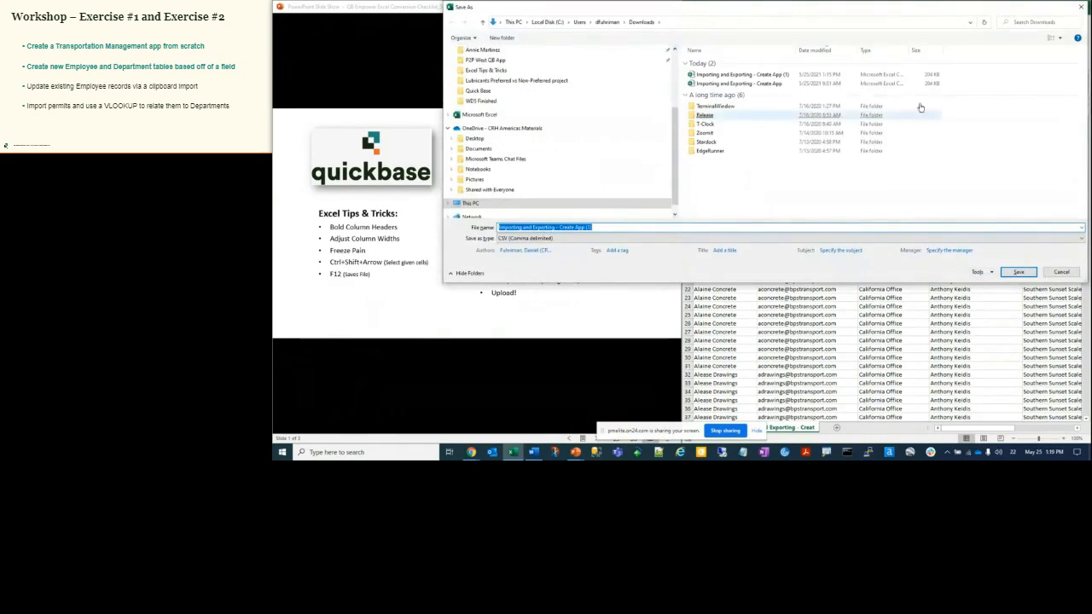
click(1081, 7)
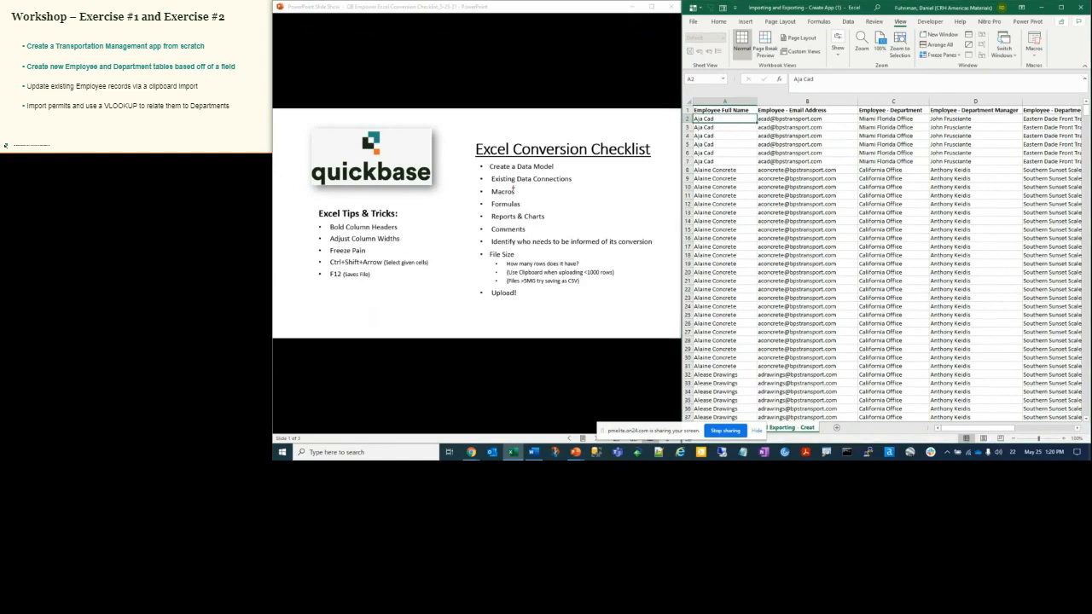
Outline the checklist items from Existing Data Connections to Comments in red on the slide and erase the markup
mouse_move(478, 172)
mouse_down()
mouse_move(581, 175)
mouse_move(567, 217)
mouse_move(484, 234)
mouse_move(483, 177)
mouse_up()
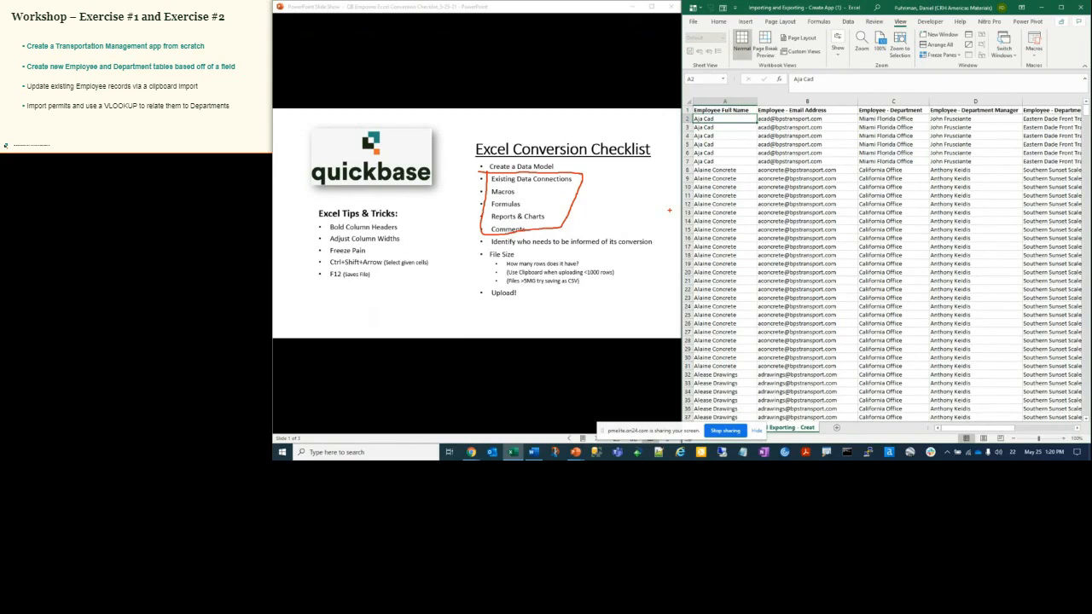
key(e)
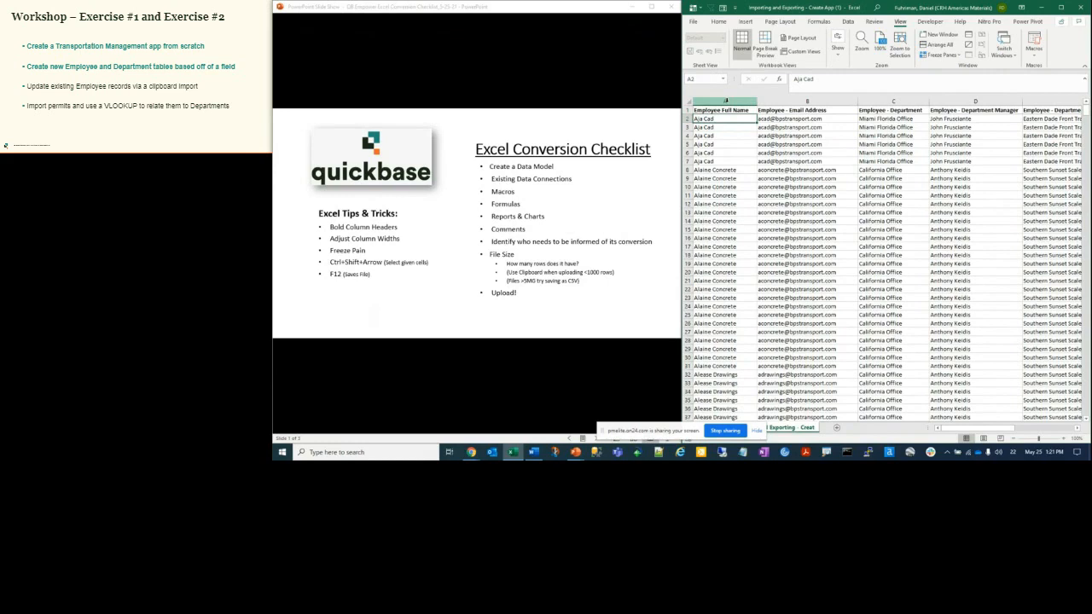
Select the entire employee dataset with its headers, from cell A1 to the last row of the Status column
click(725, 101)
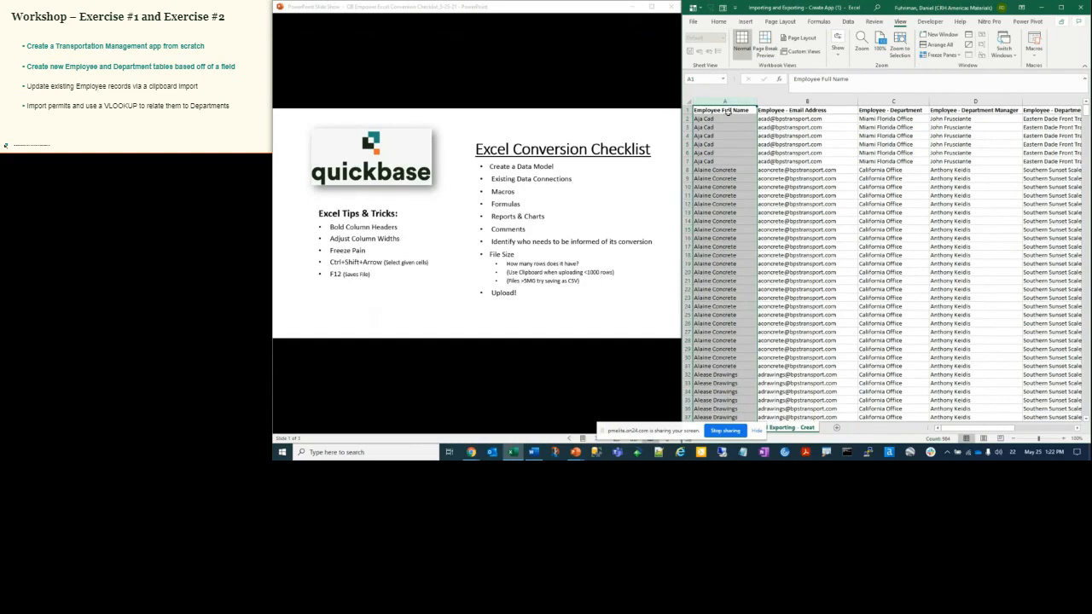
click(726, 112)
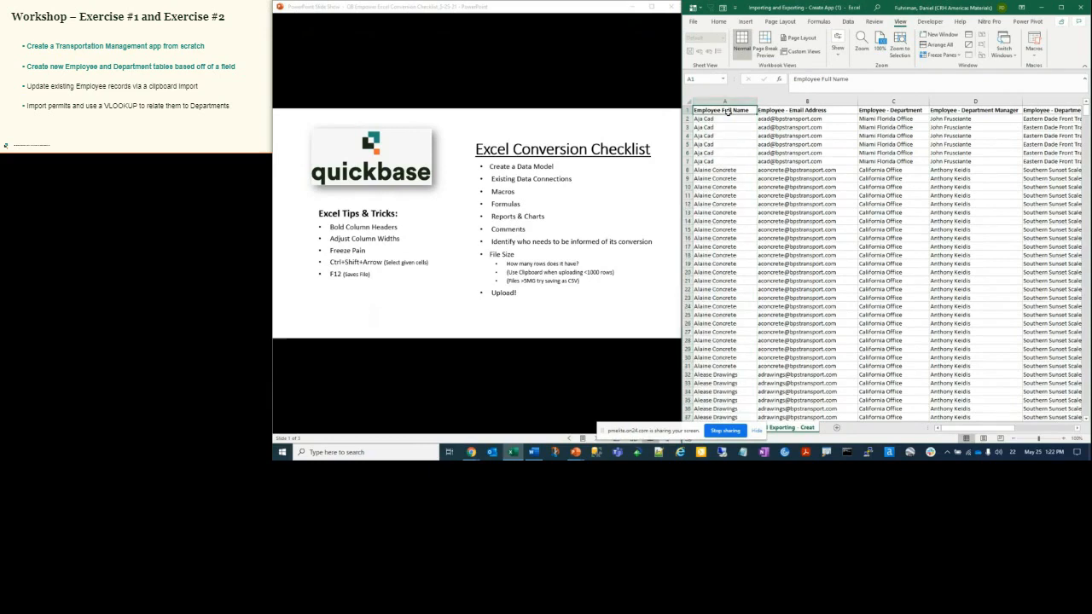
key(ctrl+shift+Right)
key(ctrl+shift+Down)
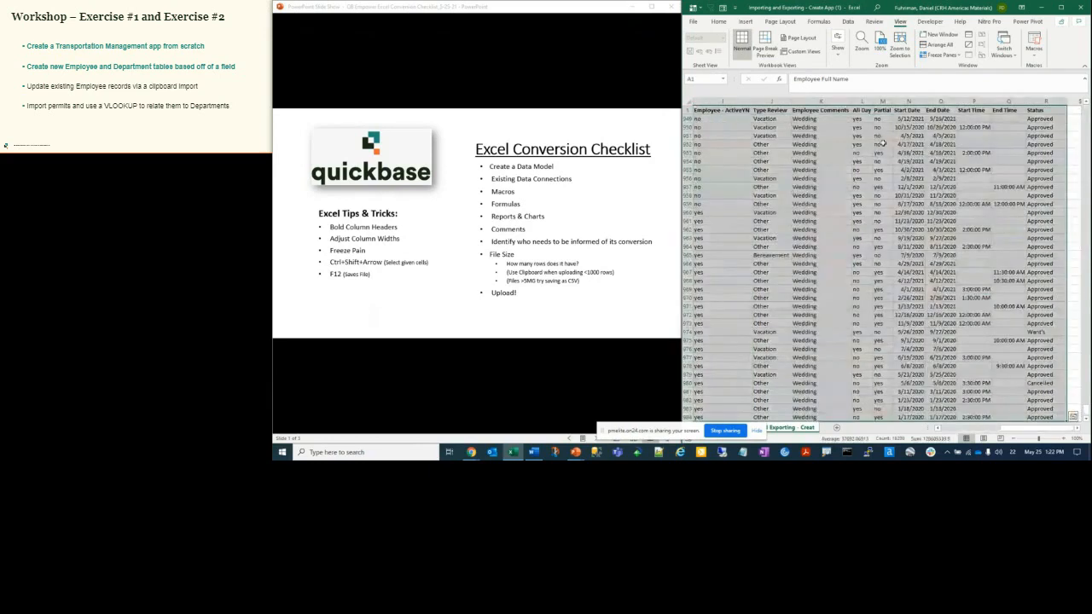
Examine the last rows of the selected employee dataset and its copy options, and return to the first record
scroll(897, 160, down, 2)
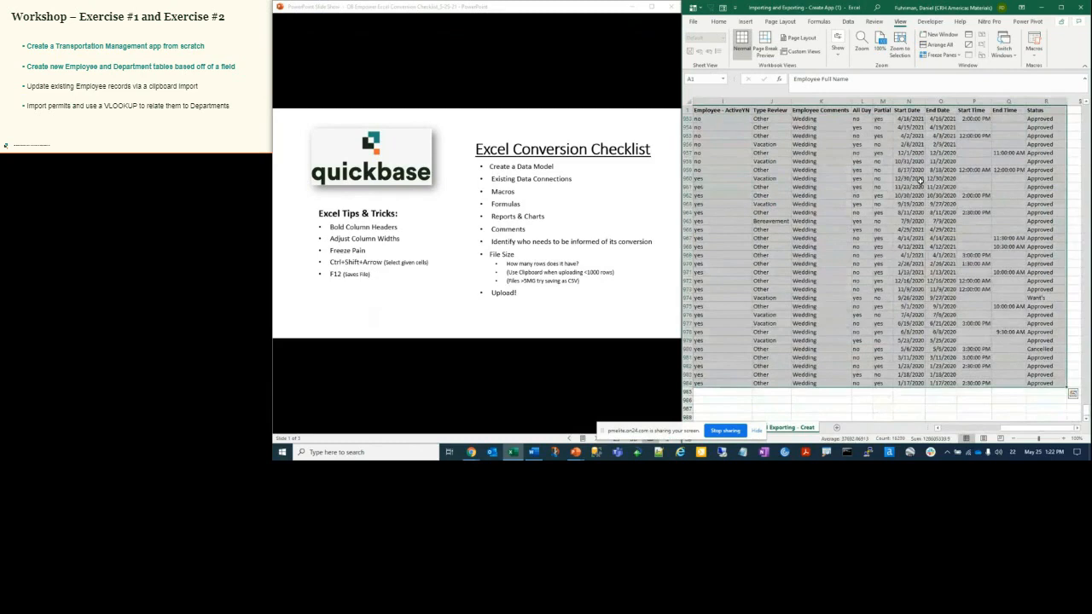
right_click(919, 195)
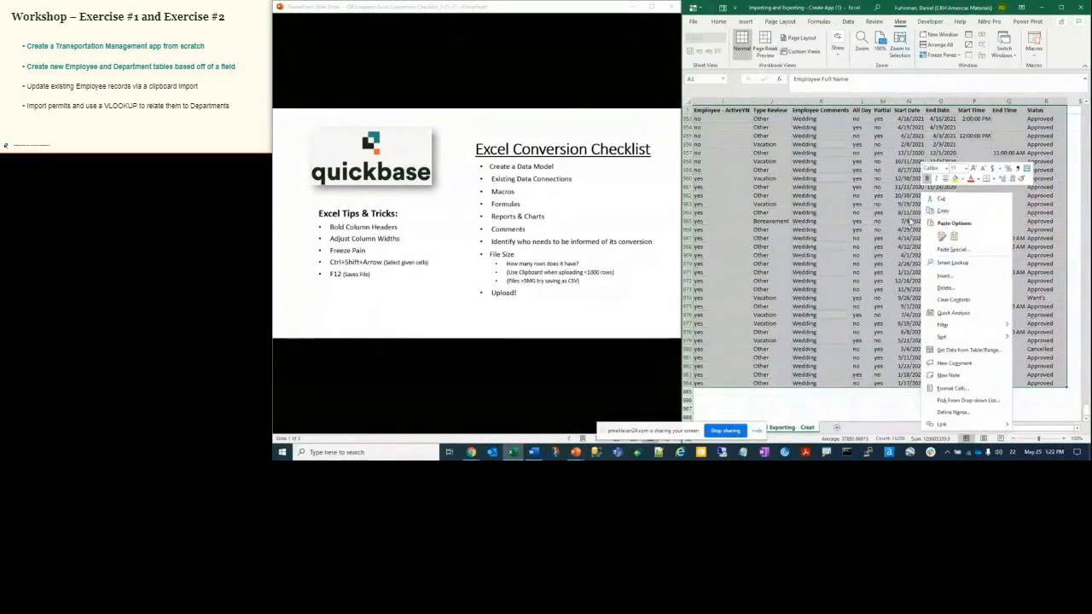
scroll(855, 200, left, 3)
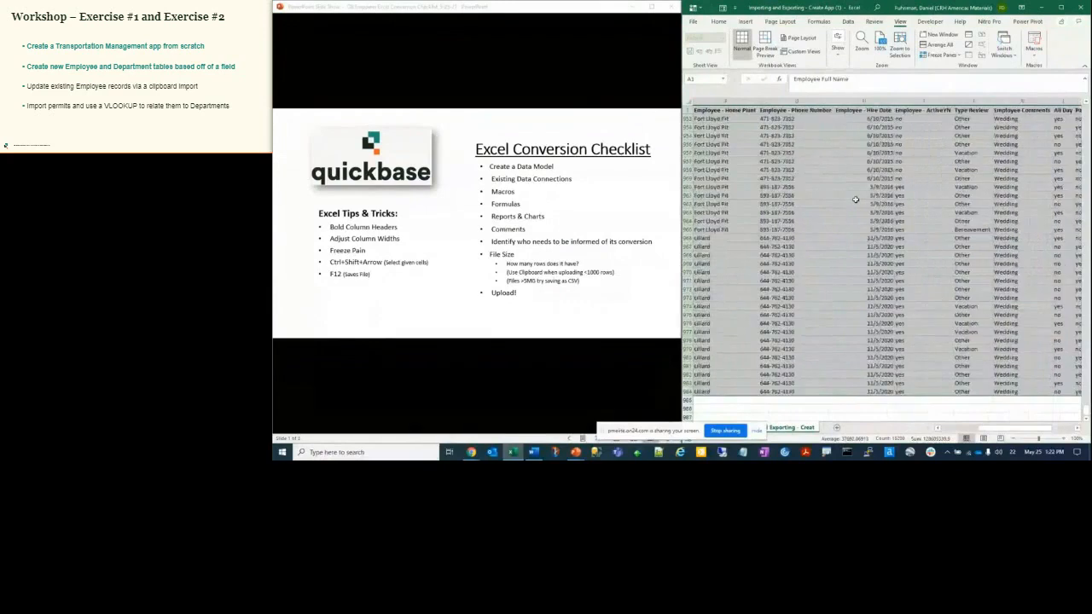
key(ctrl+Home)
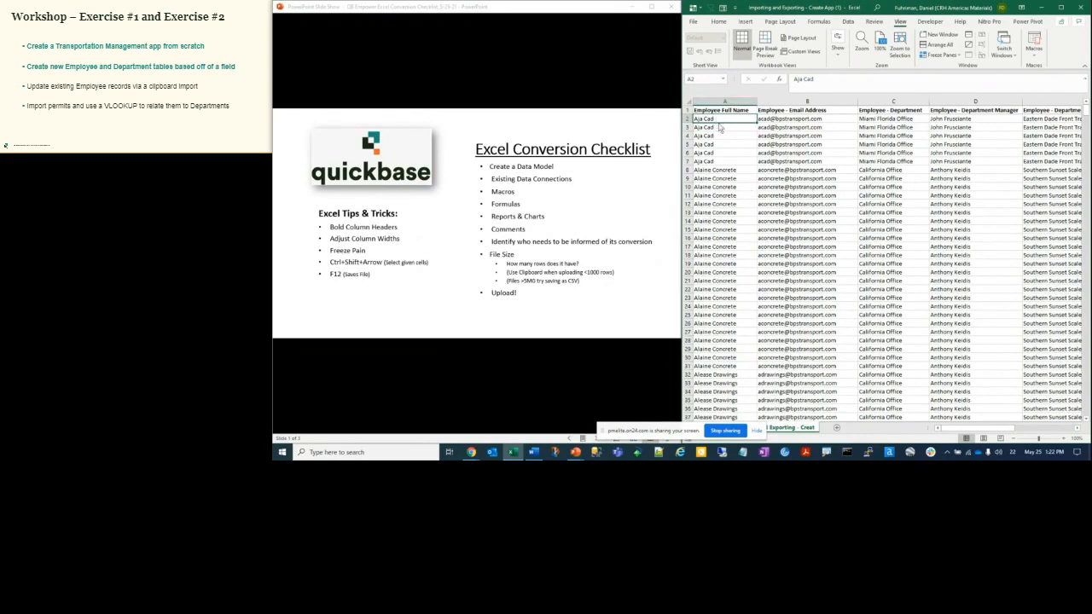
Choose Excel Workbook as the file type for saving a copy of the Create App file, and leave without saving
key(F12)
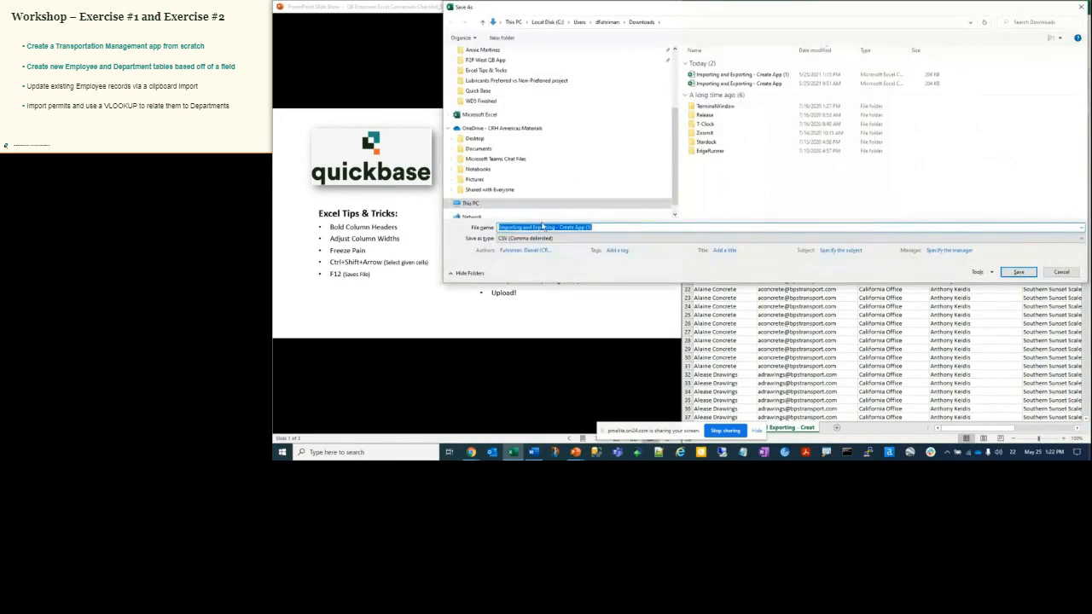
click(531, 240)
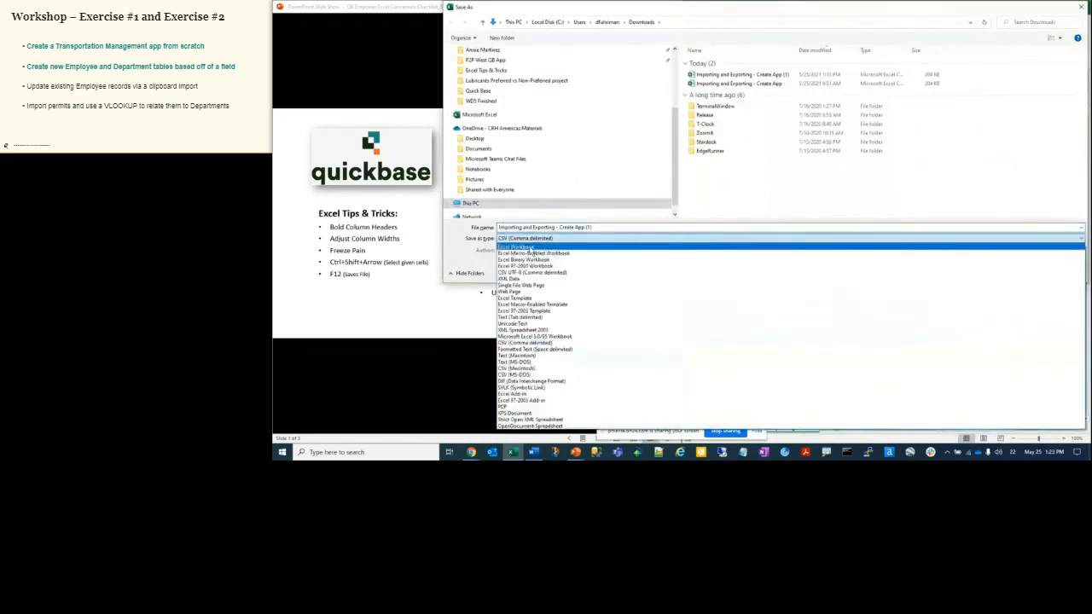
click(529, 247)
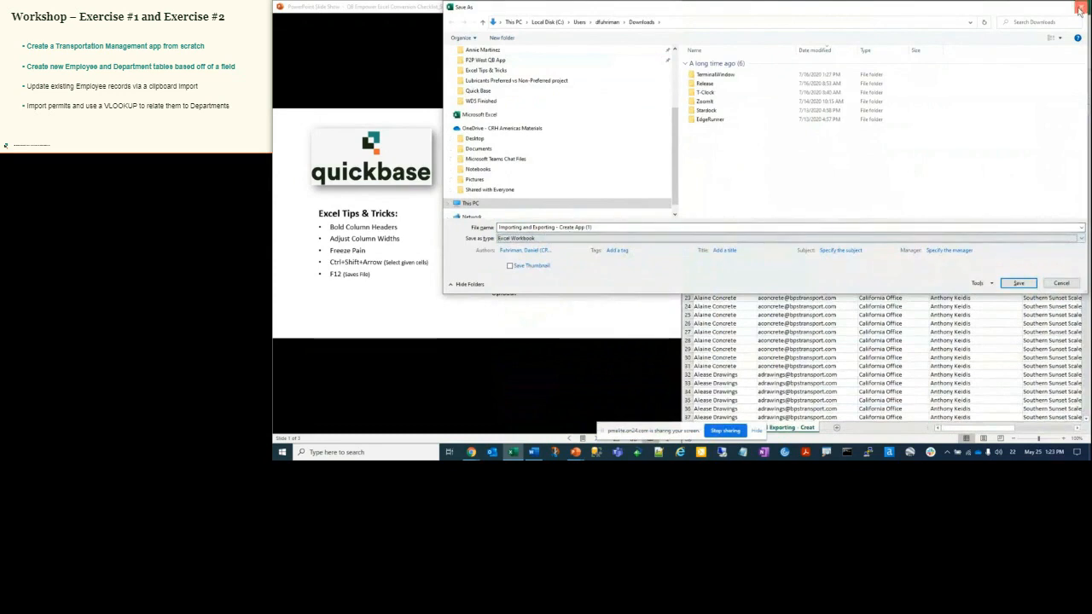
key(Return)
Check the Create App file's size in the workbook properties and return to the worksheet
click(694, 22)
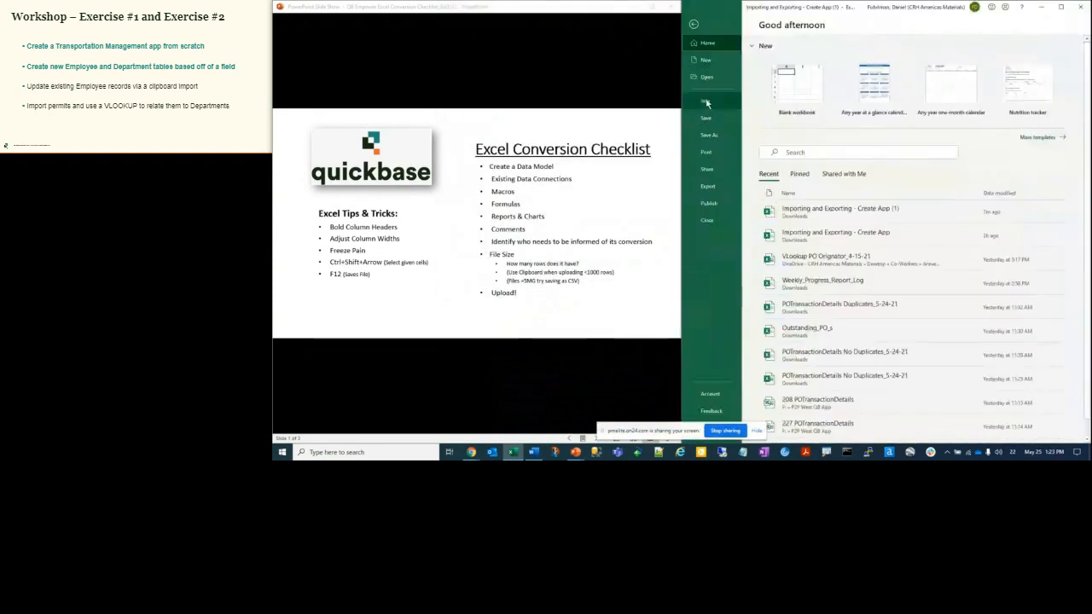
click(706, 43)
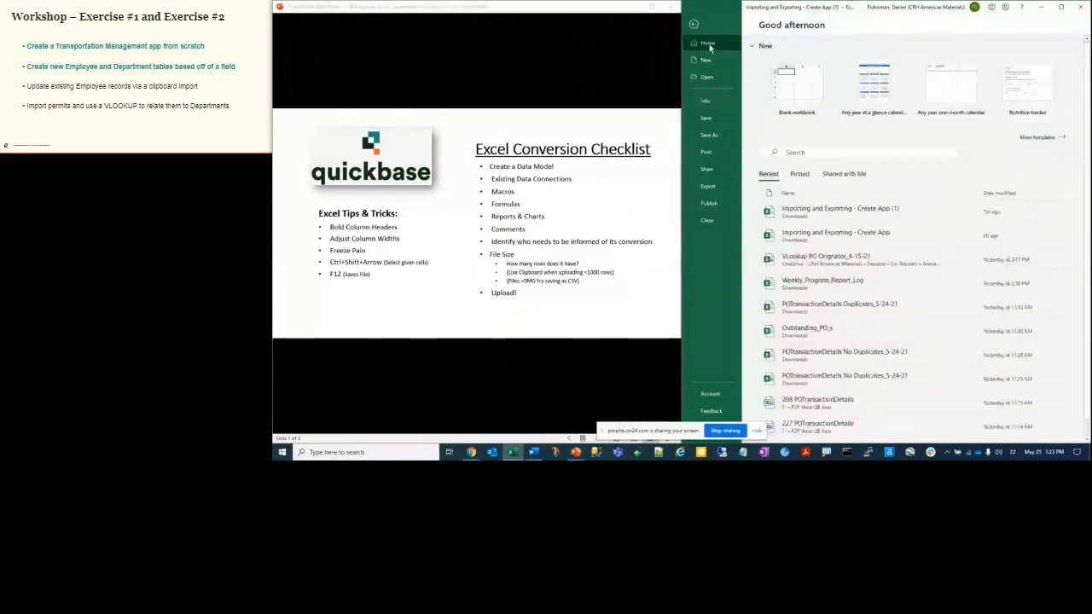
click(707, 101)
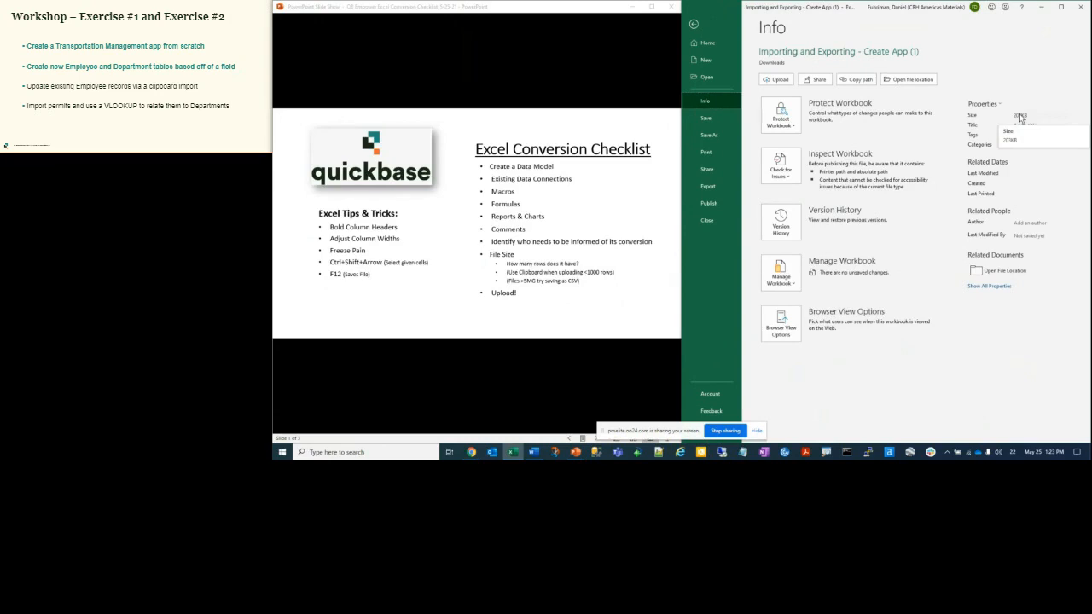
click(694, 26)
click(779, 151)
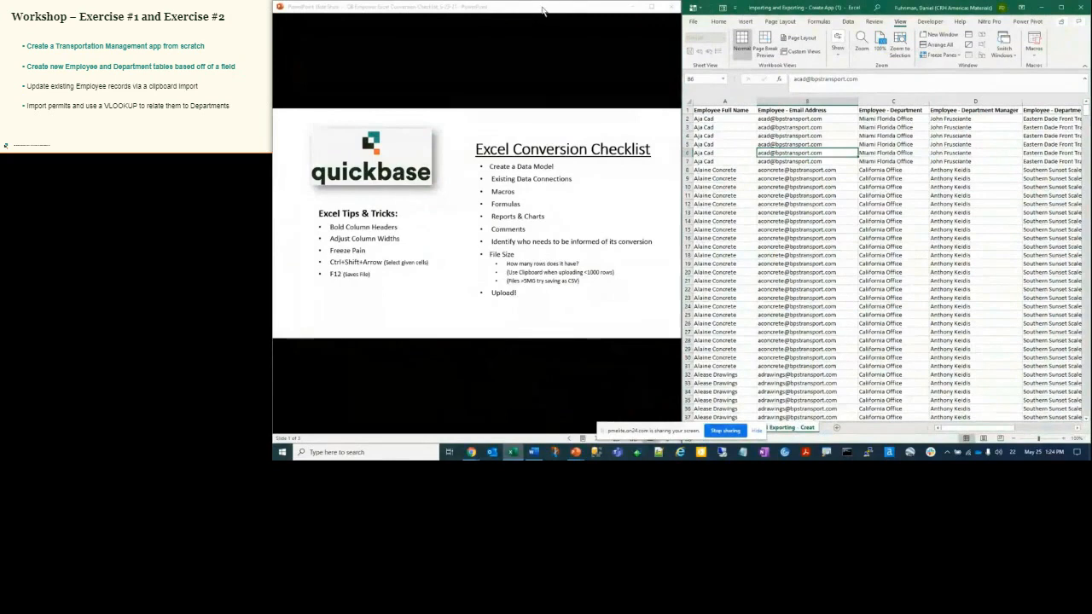
Move the checklist slide show out of the way, maximize the workbook, and review its columns through Status
drag(542, 11, 1091, 42)
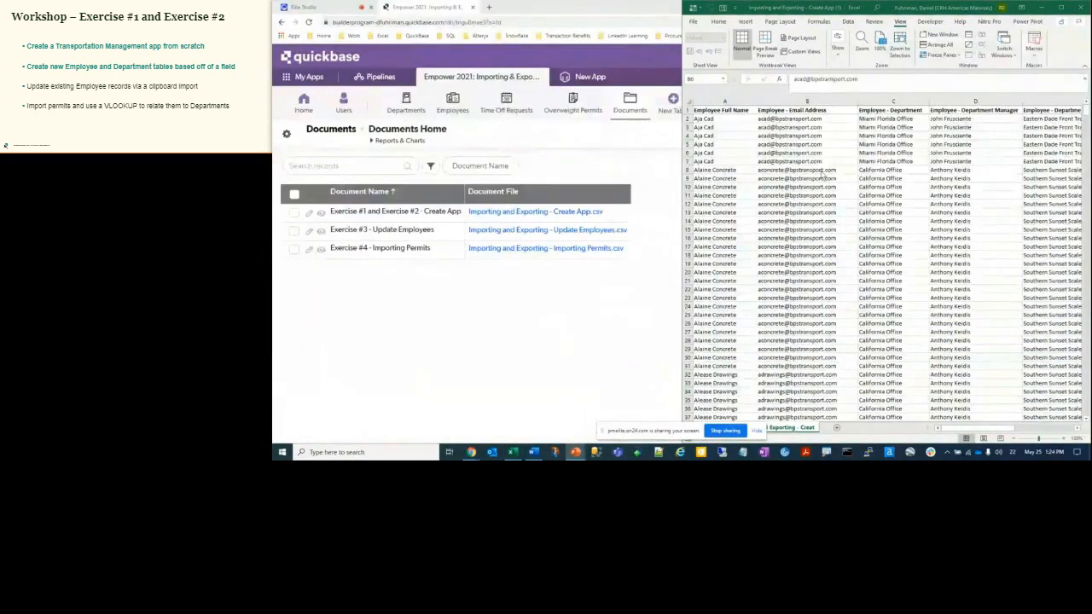
click(1062, 9)
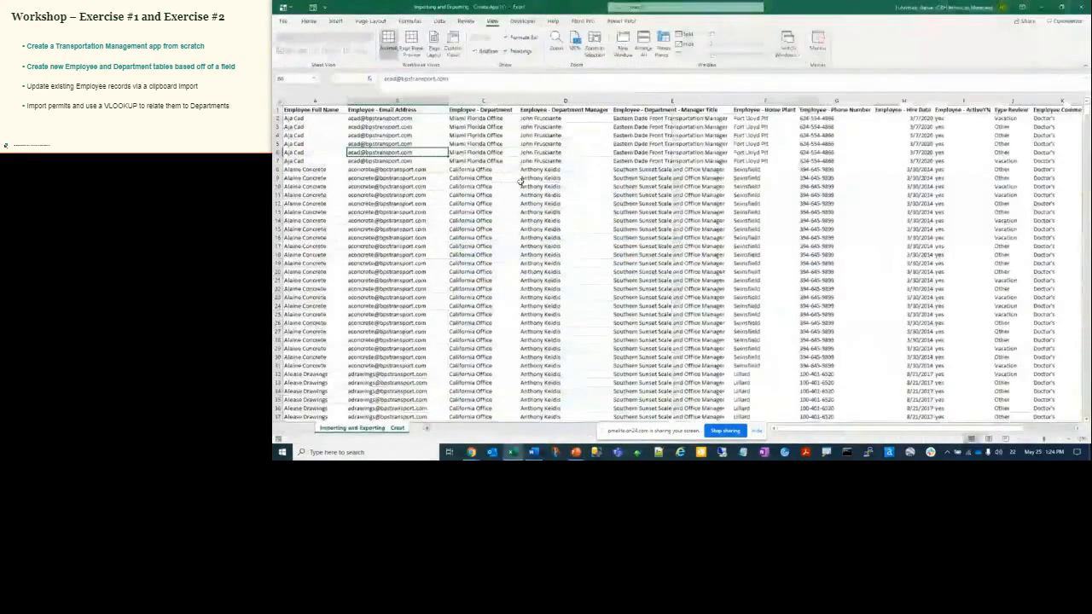
scroll(519, 181, right, 3)
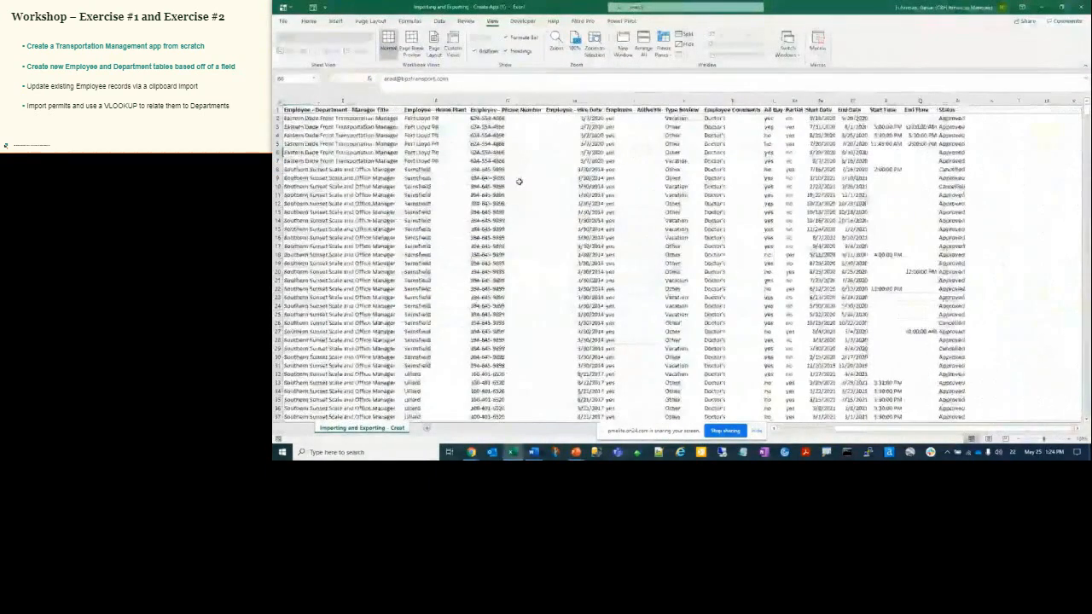
scroll(518, 181, left, 4)
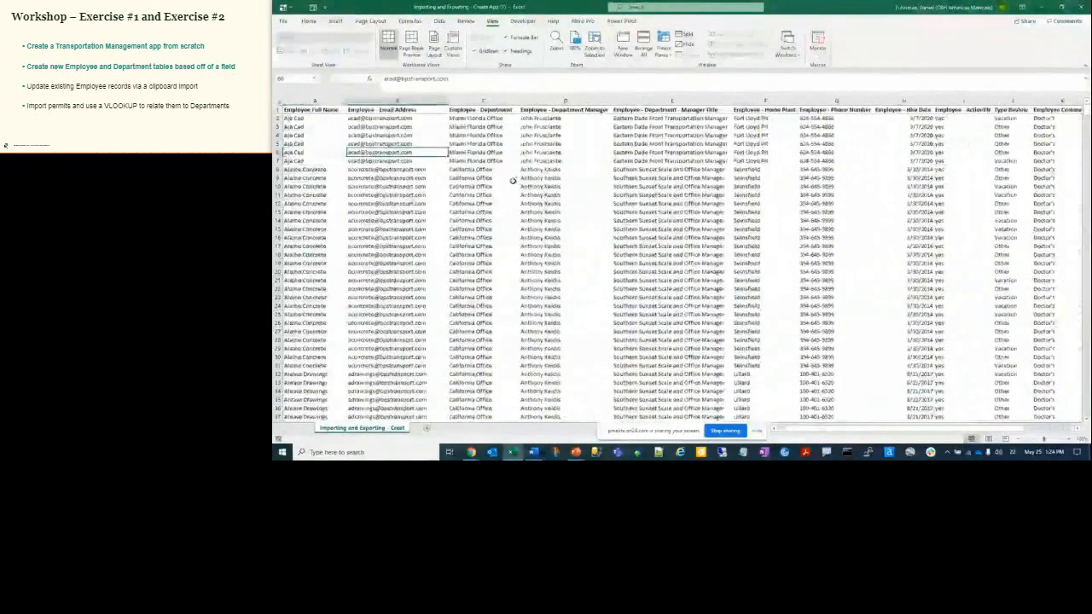
click(456, 186)
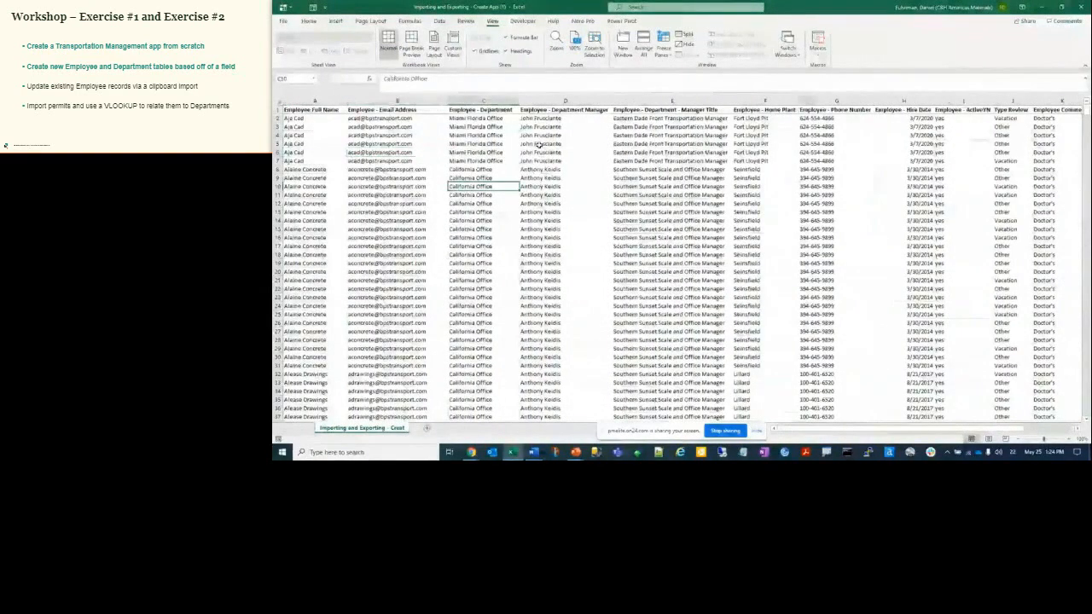
click(1081, 7)
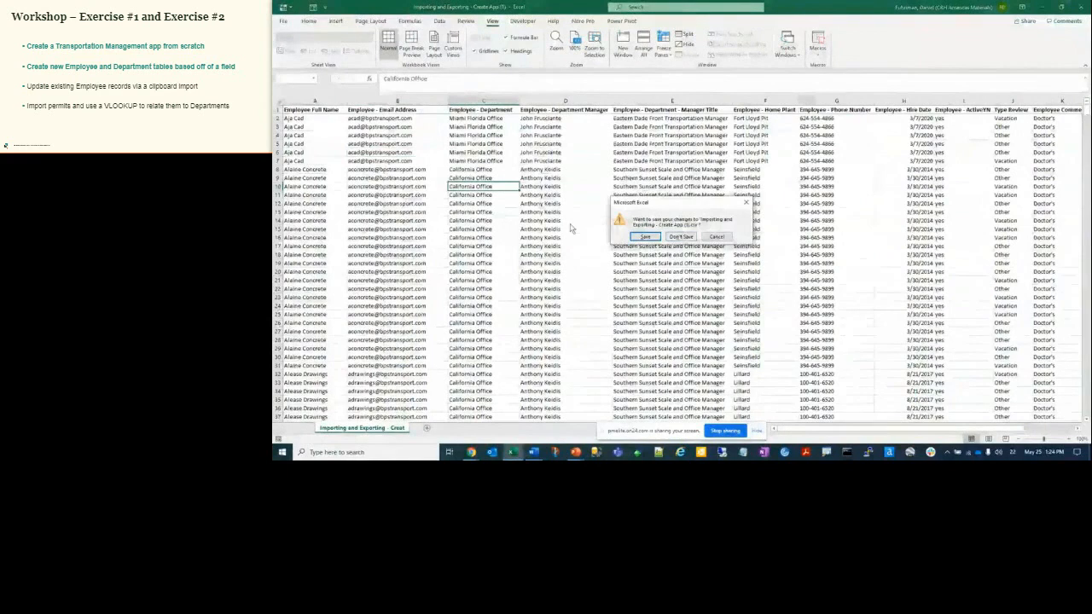
click(747, 205)
click(396, 160)
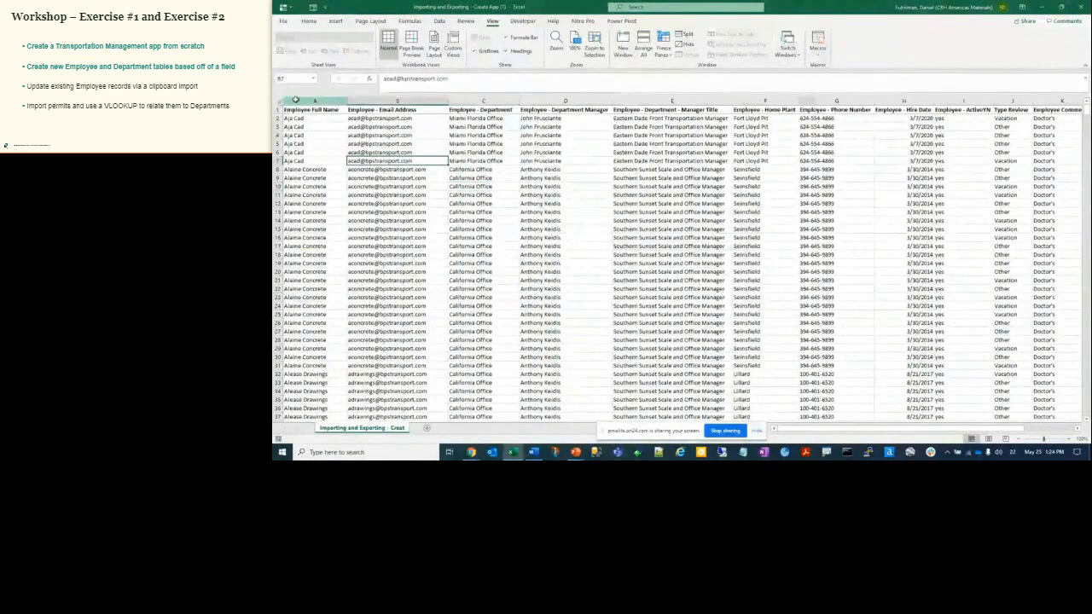
Check the record count of the Employee Full Name column and close the workbook without saving changes
click(315, 101)
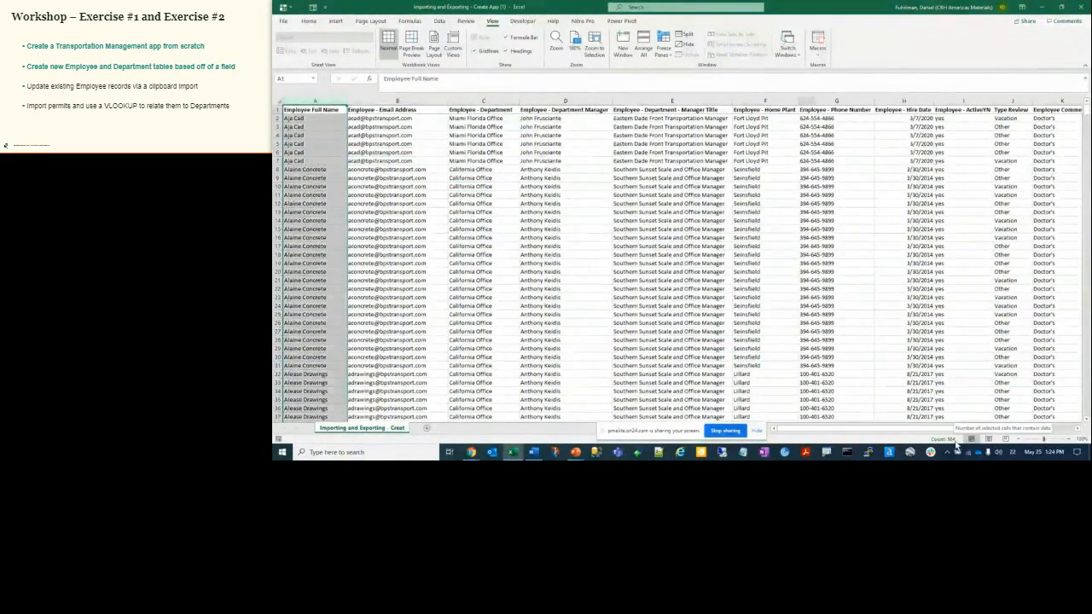
click(887, 237)
click(1081, 7)
click(681, 236)
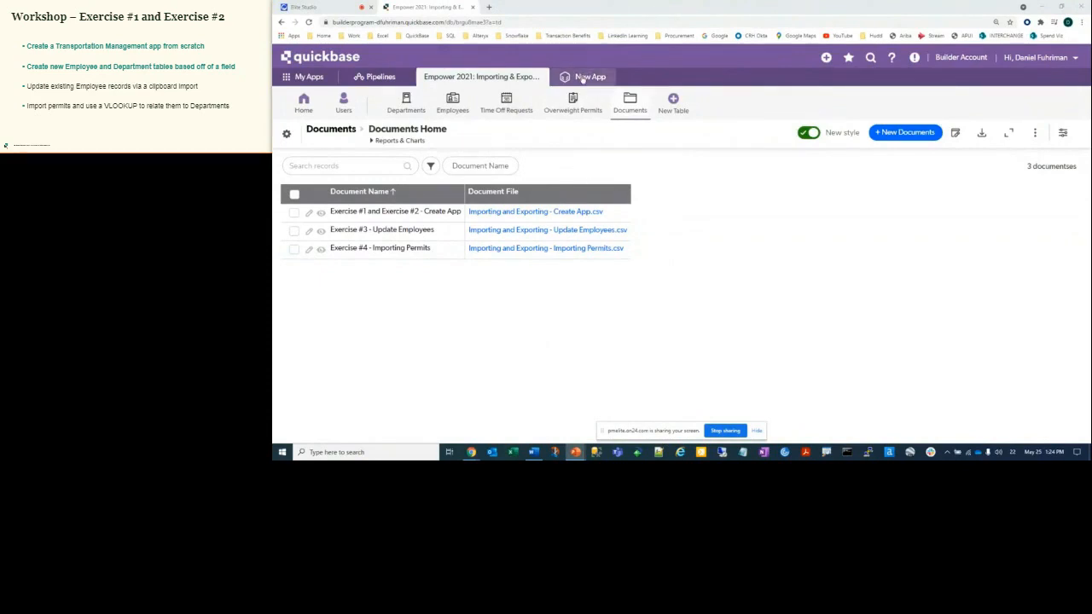
Start a new Quickbase app using the Import a spreadsheet option and hide the screen-sharing notice
click(594, 80)
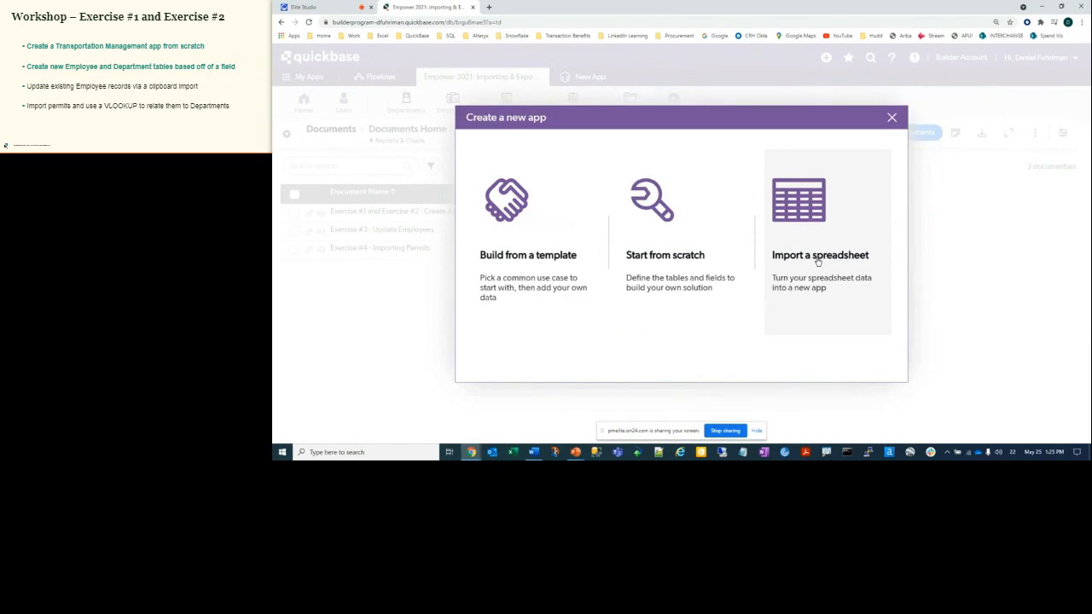
click(800, 219)
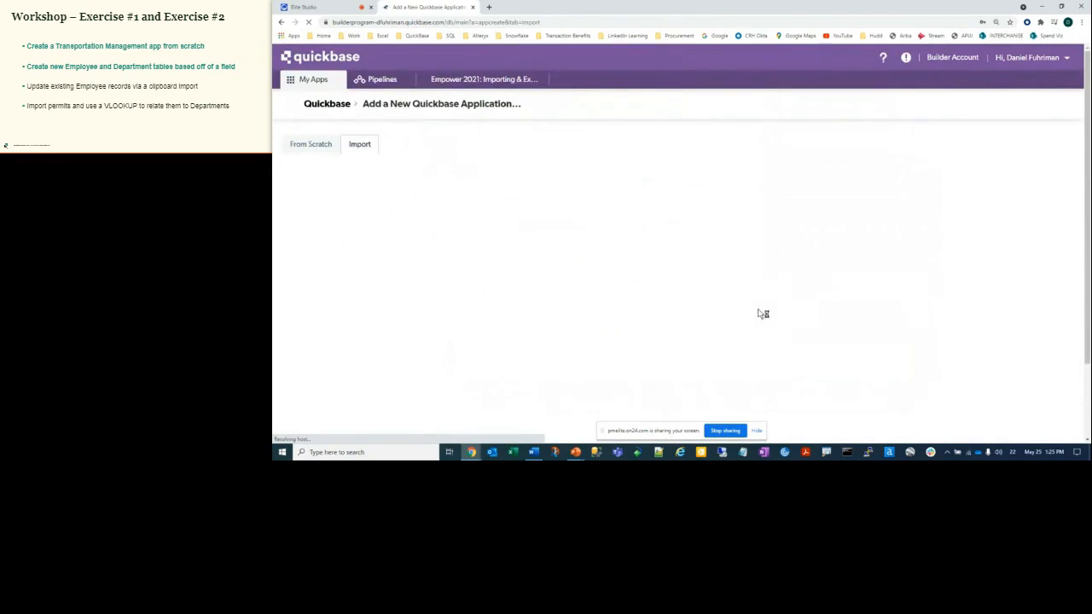
click(757, 431)
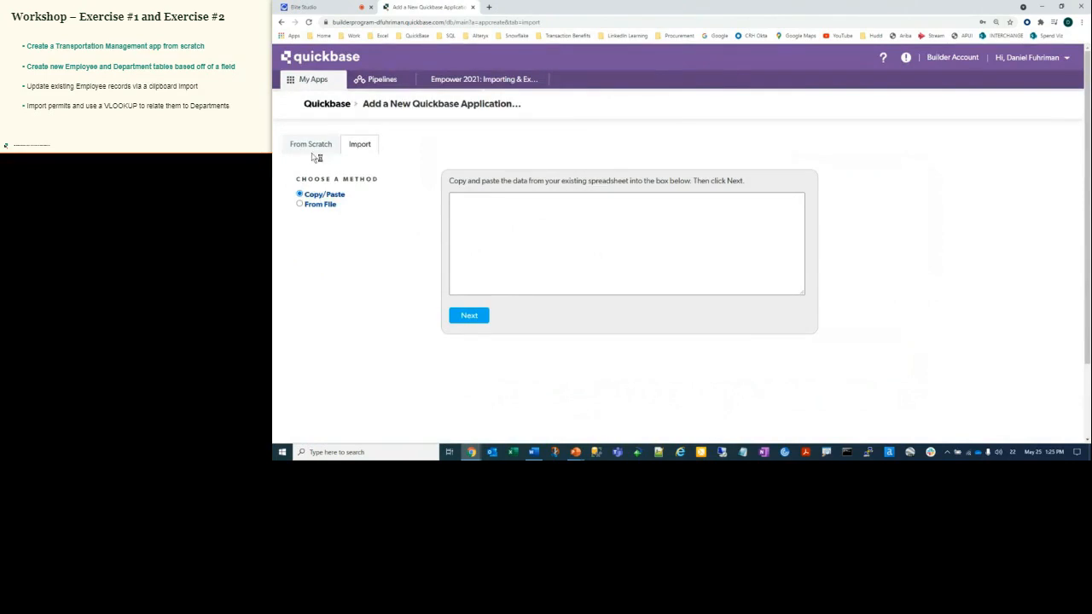
Set the import method to From File, choose Importing and Exporting - Create App.csv from Downloads, and continue to the import preview
click(469, 199)
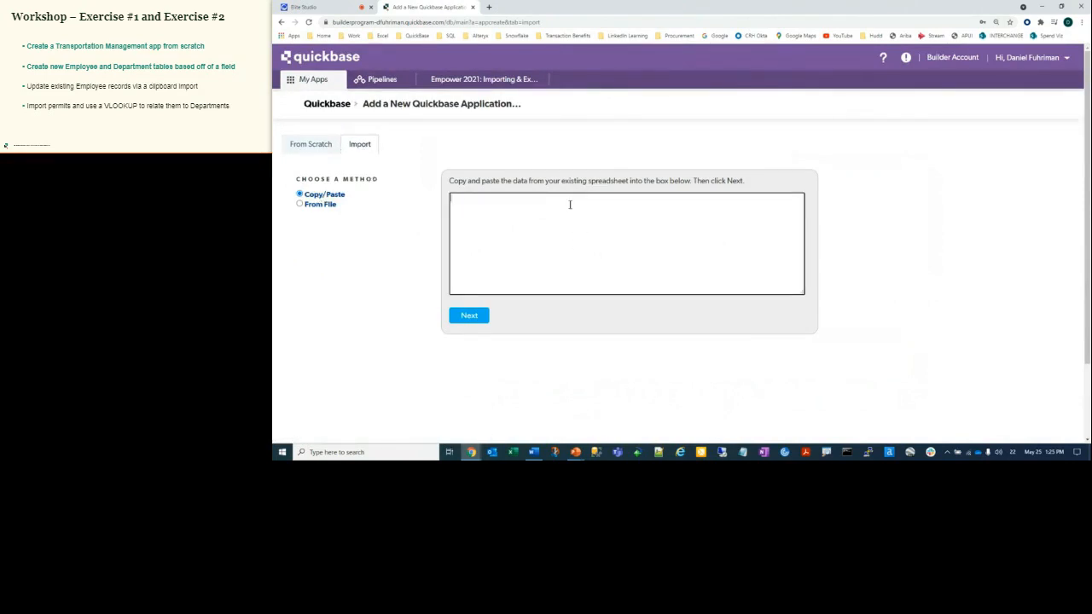
click(301, 205)
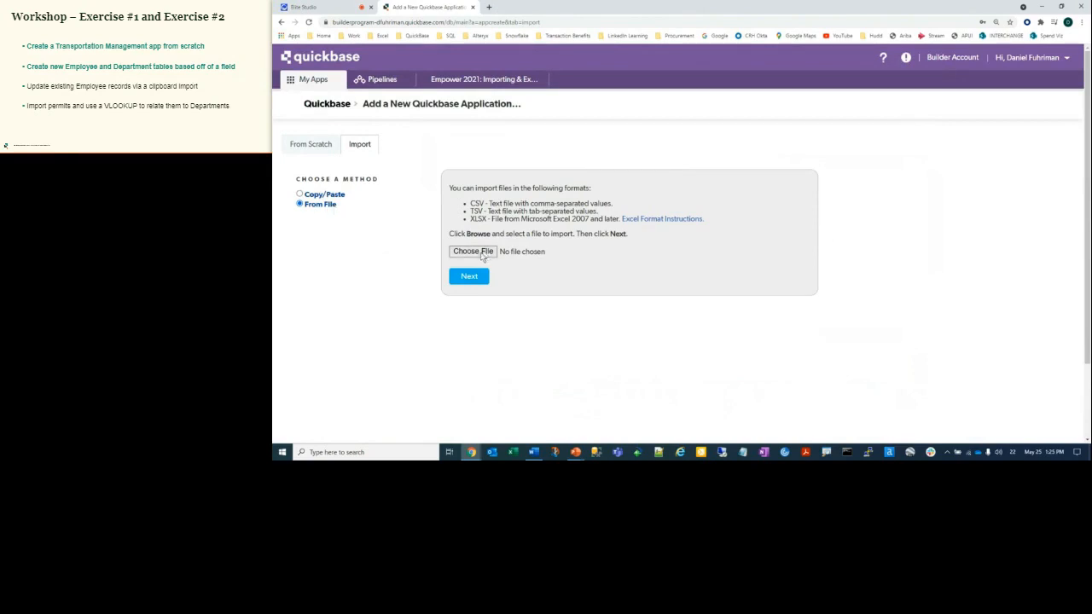
click(484, 252)
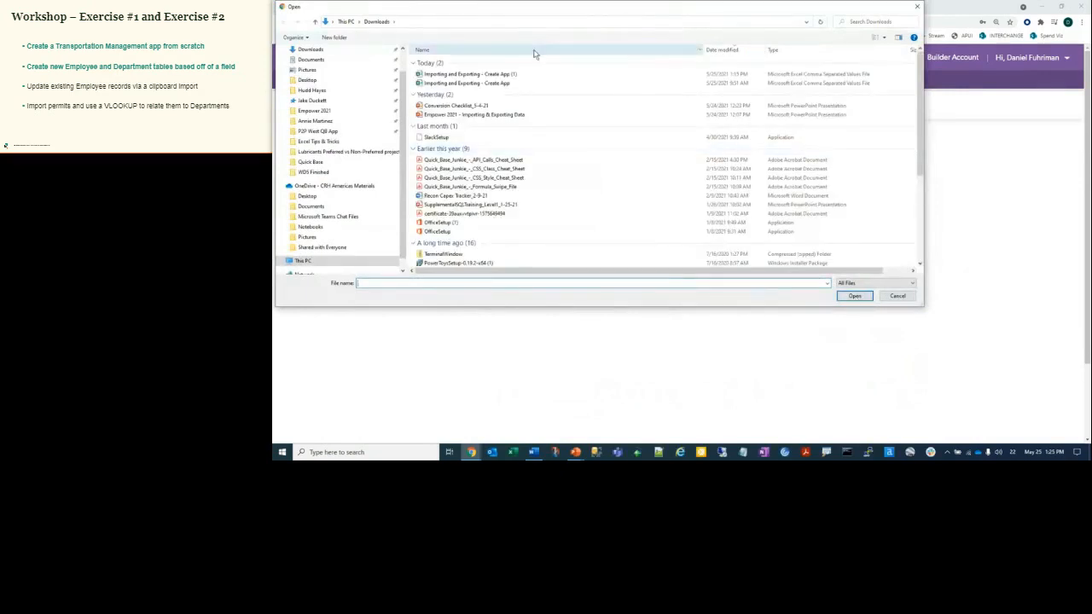
double_click(467, 86)
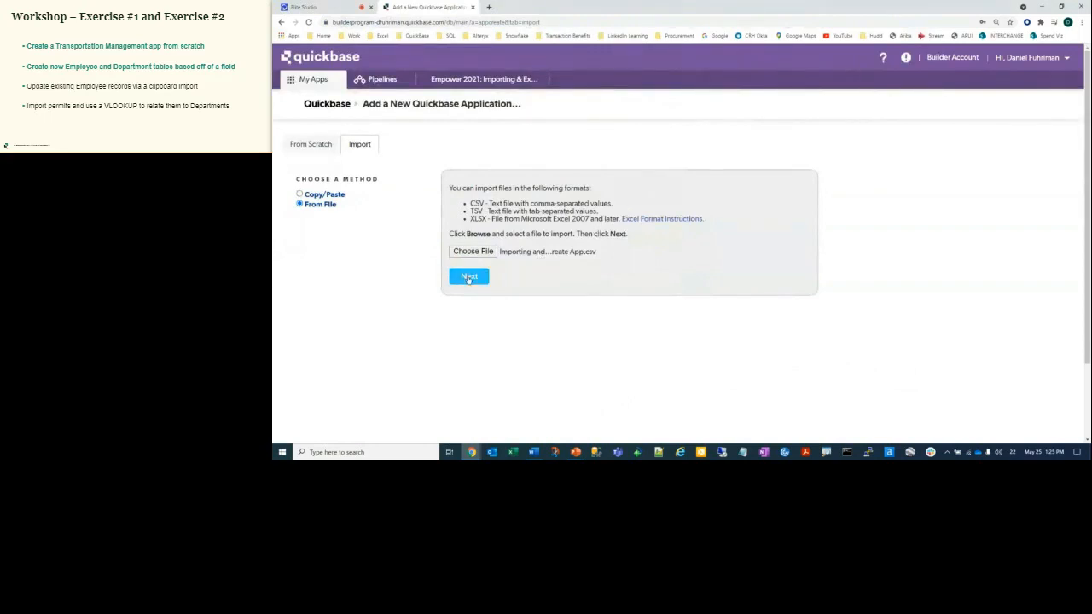
click(468, 277)
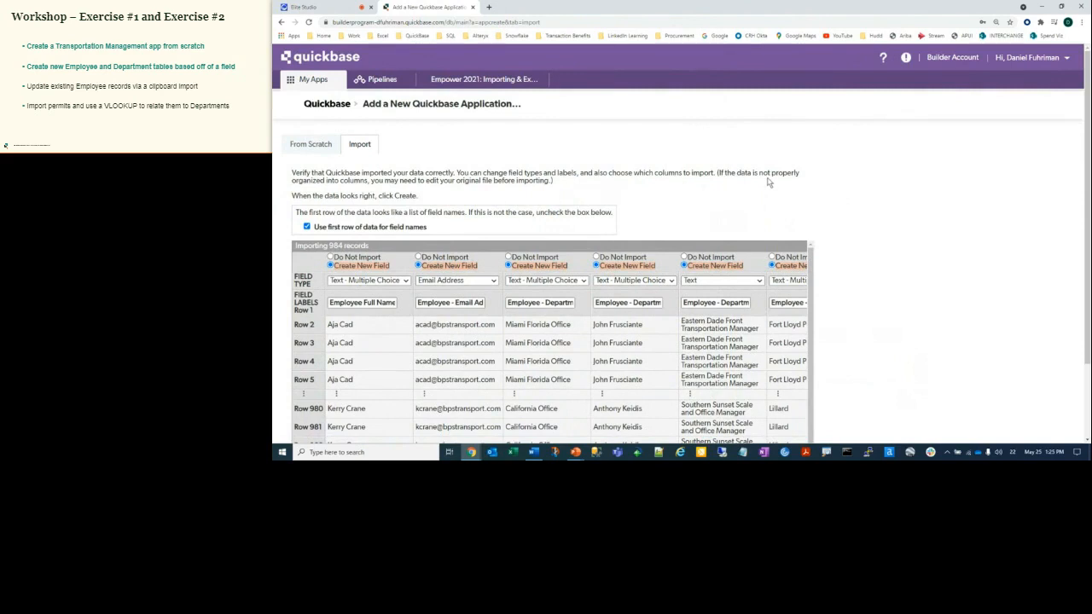
Examine the sample rows, field types and field labels in the import preview
scroll(758, 180, down, 1)
scroll(757, 180, down, 3)
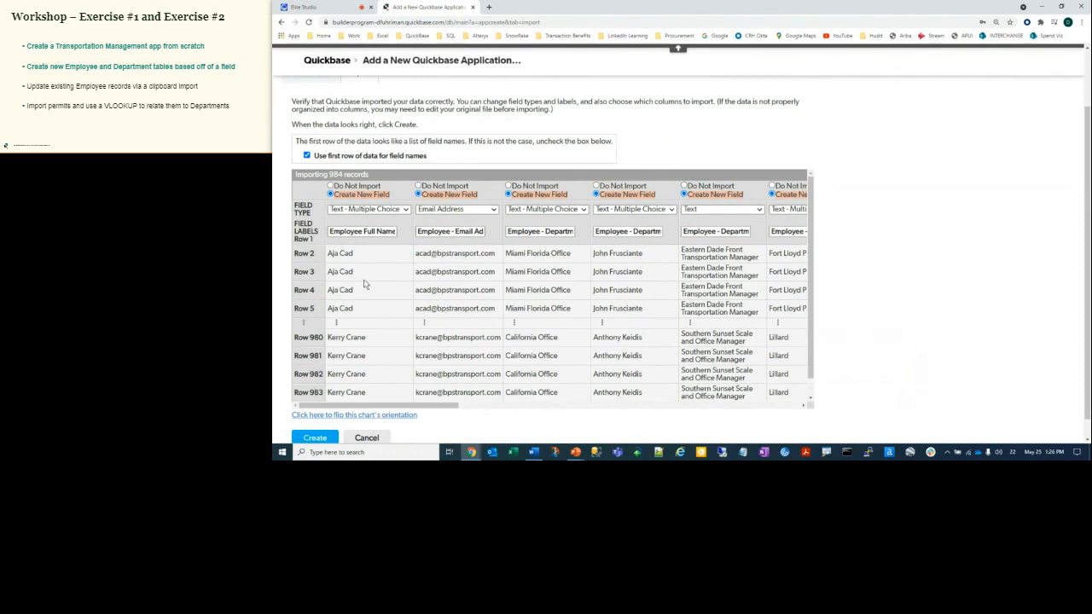
scroll(363, 283, up, 1)
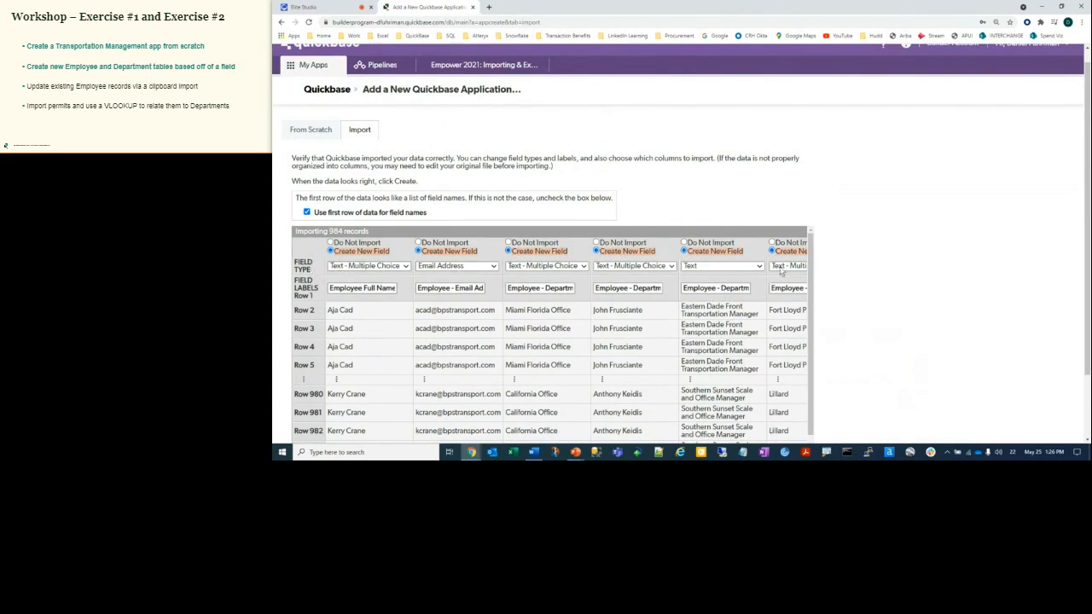
click(576, 453)
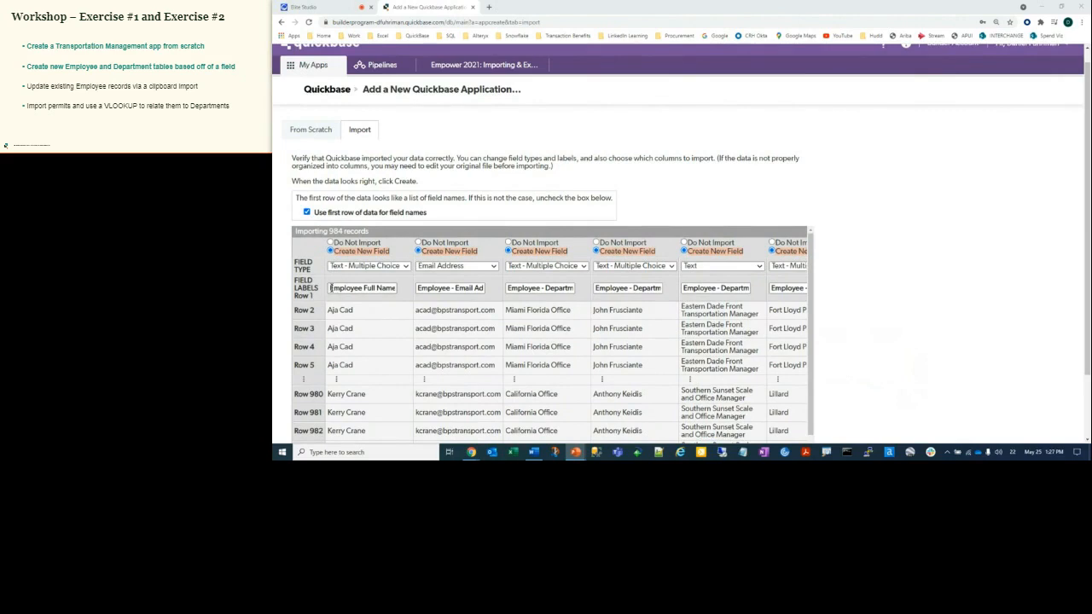
Switch the use of the first data row for field names off and back on, and review the employee field columns
drag(331, 289, 389, 289)
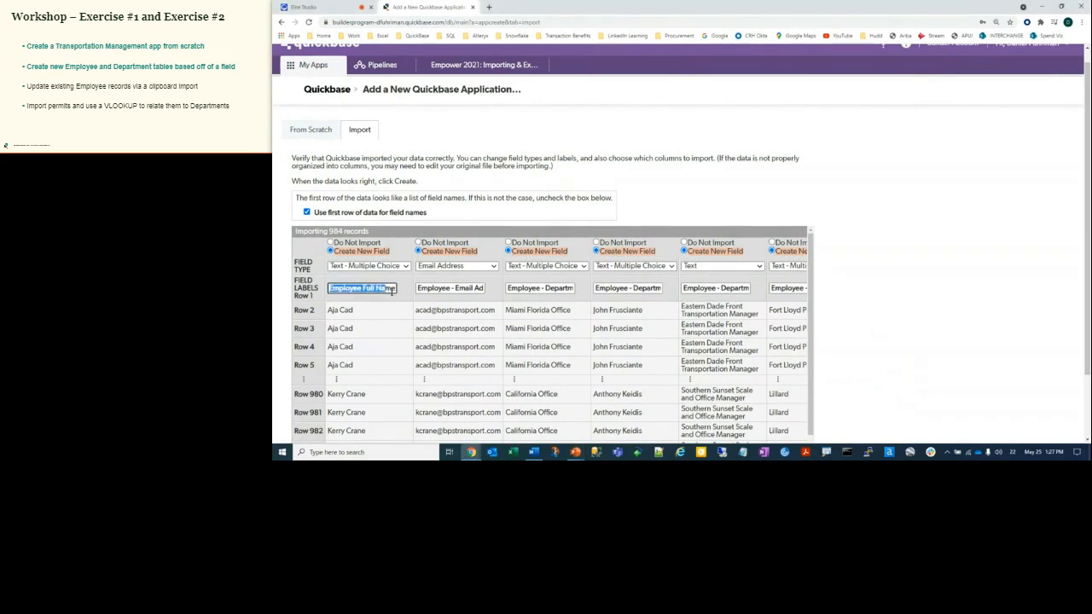
click(307, 212)
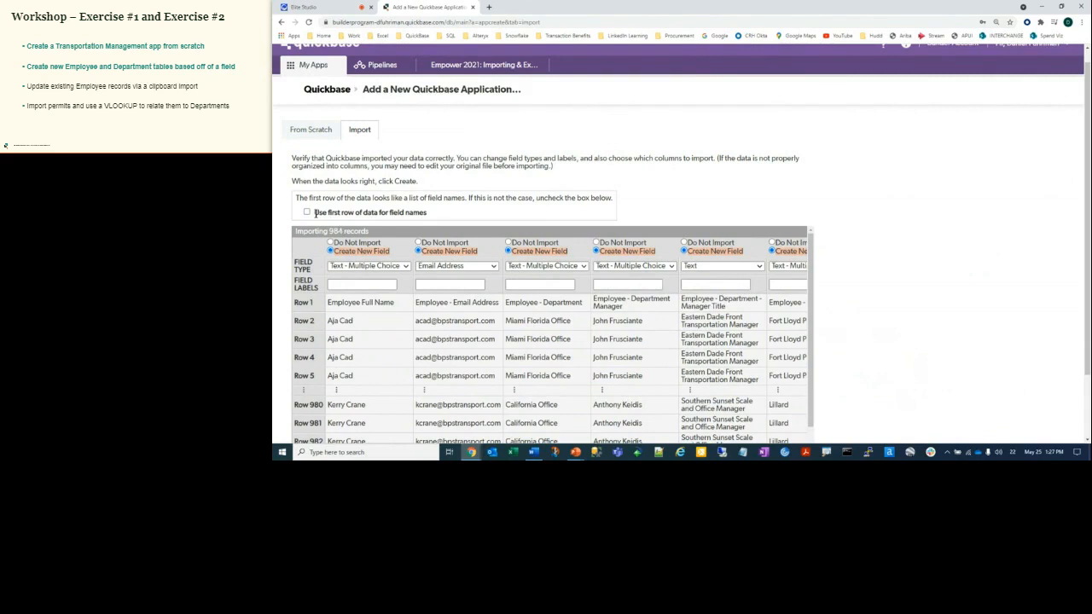
click(307, 212)
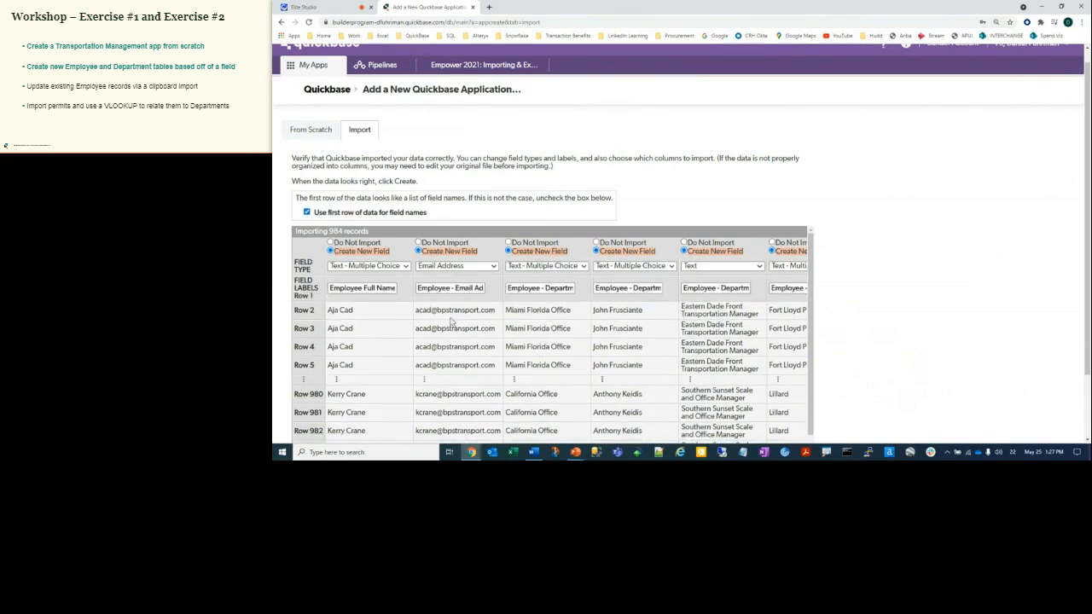
scroll(452, 322, right, 3)
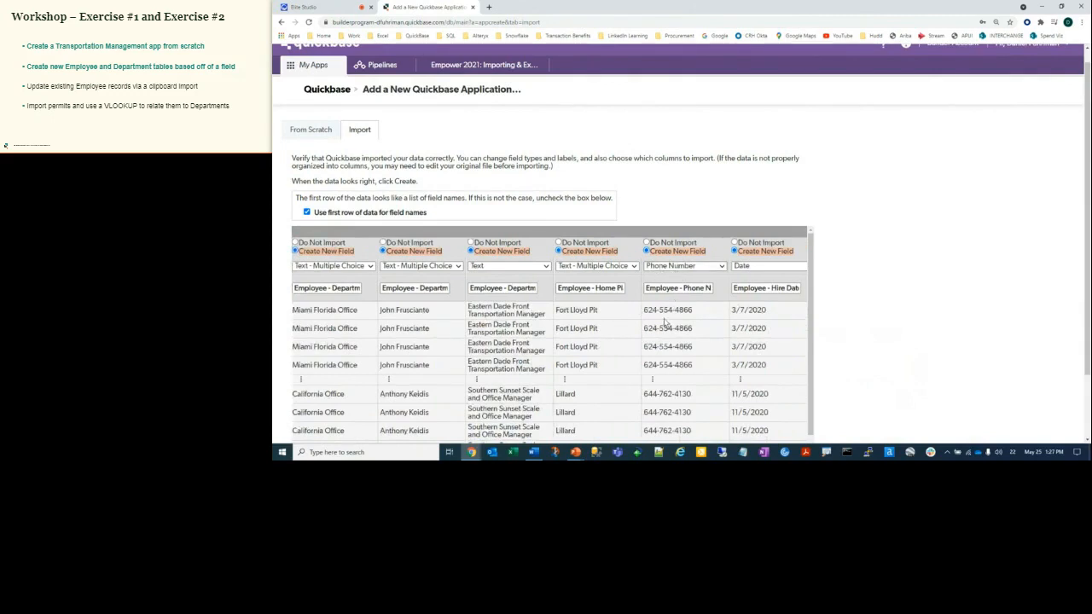
Review the remaining columns of the import preview and start creating the app from the imported data
scroll(508, 308, left, 1)
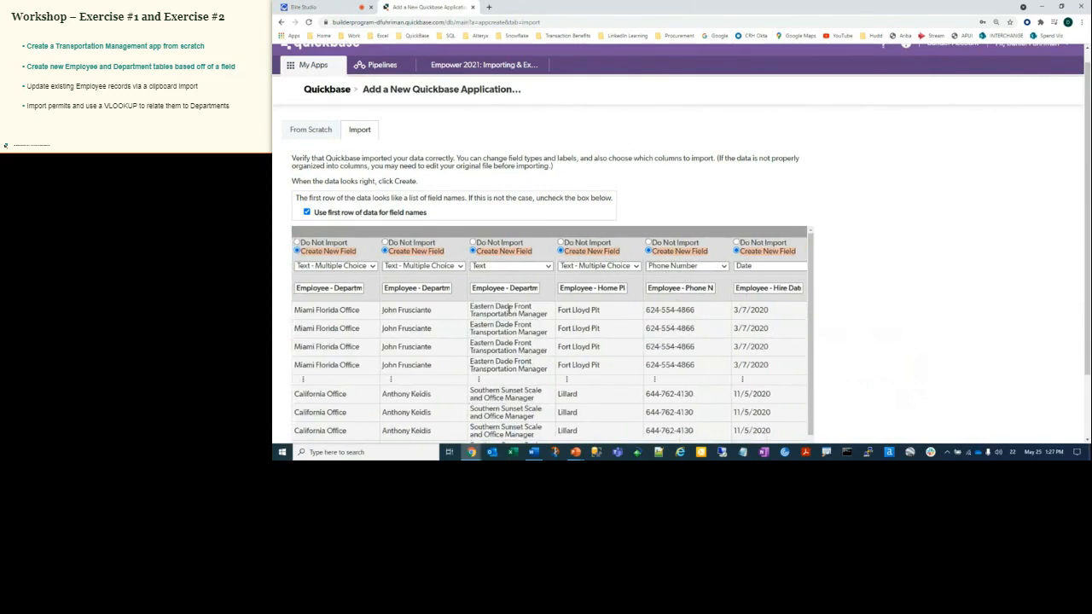
scroll(509, 313, left, 5)
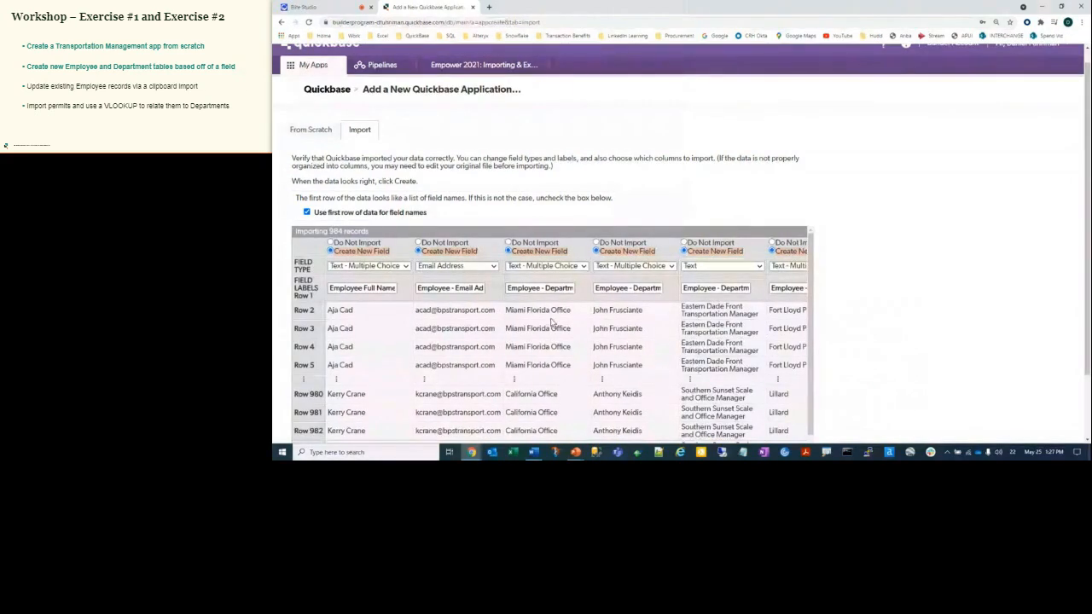
scroll(551, 322, down, 1)
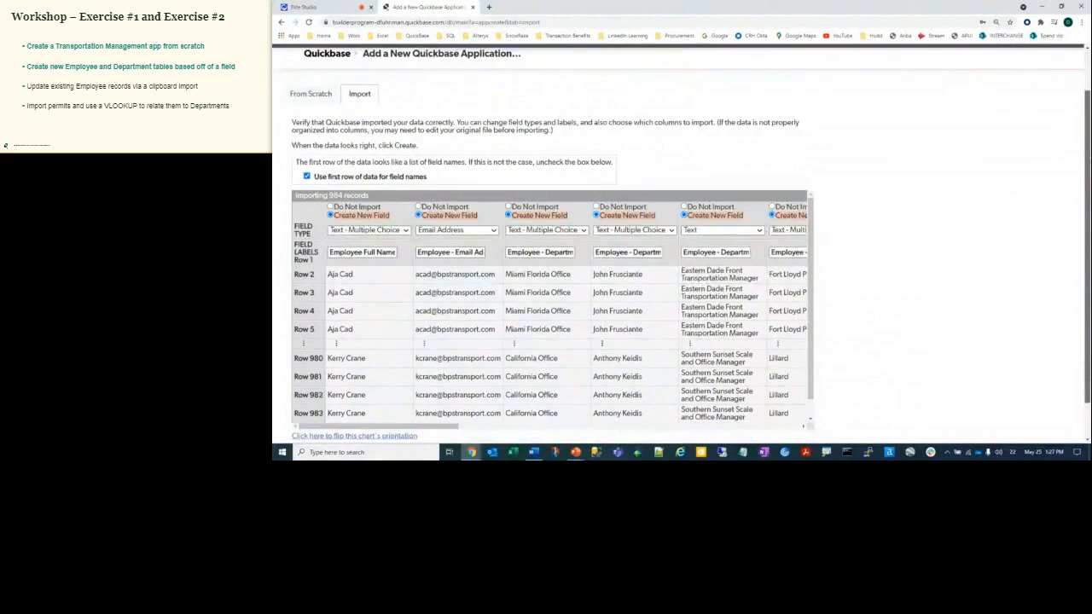
scroll(405, 389, down, 1)
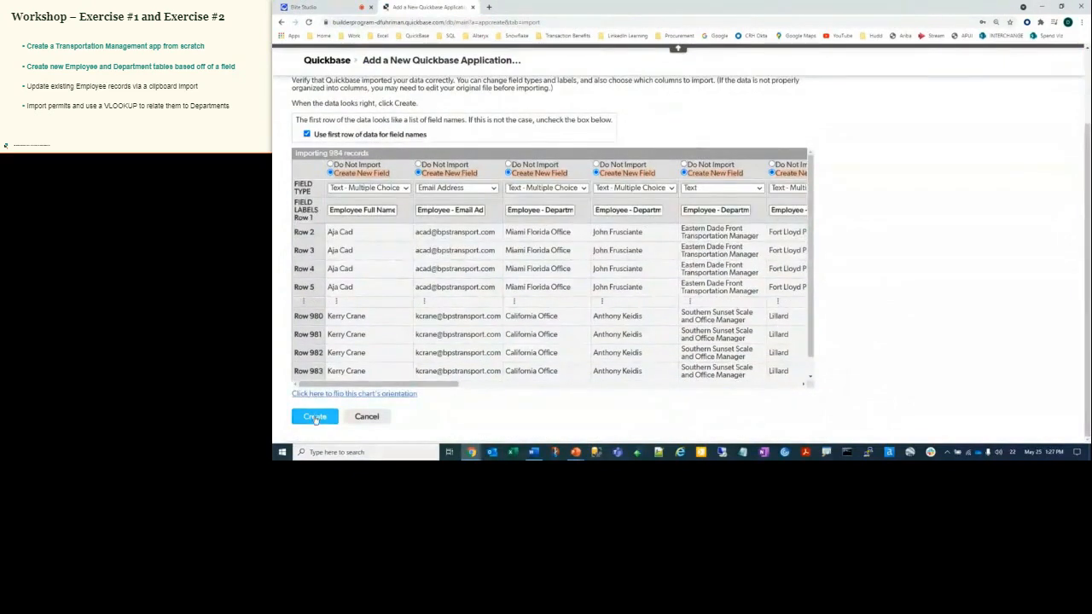
click(313, 422)
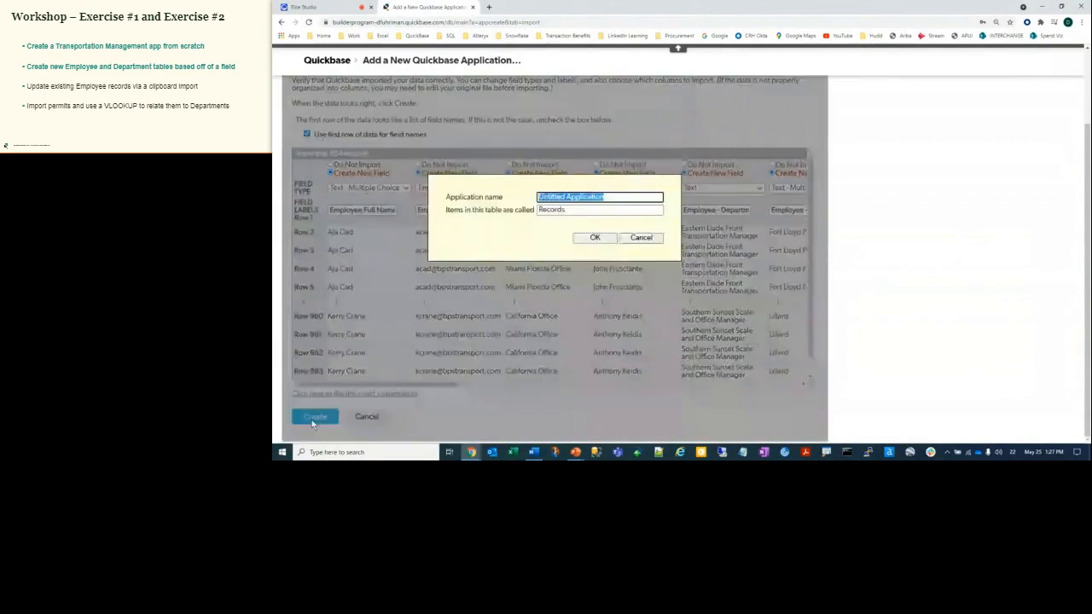
Set the application name to Time Off Request and dismiss the stray file dialog
click(622, 196)
drag(623, 197, 524, 197)
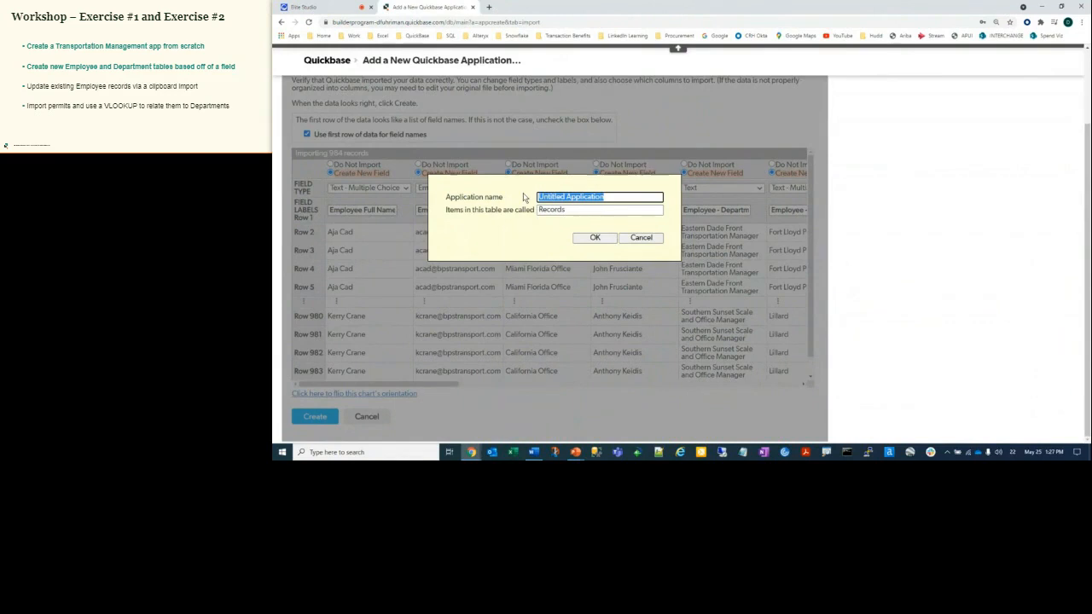
key(BackSpace)
text(T)
text(Time)
key(ctrl+o)
text(O)
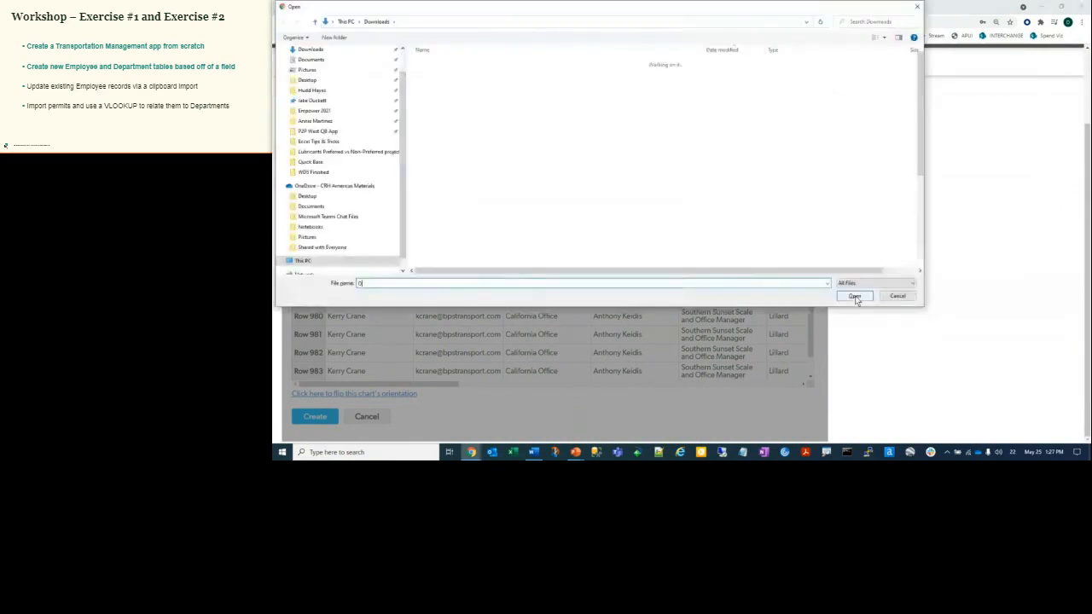
click(913, 10)
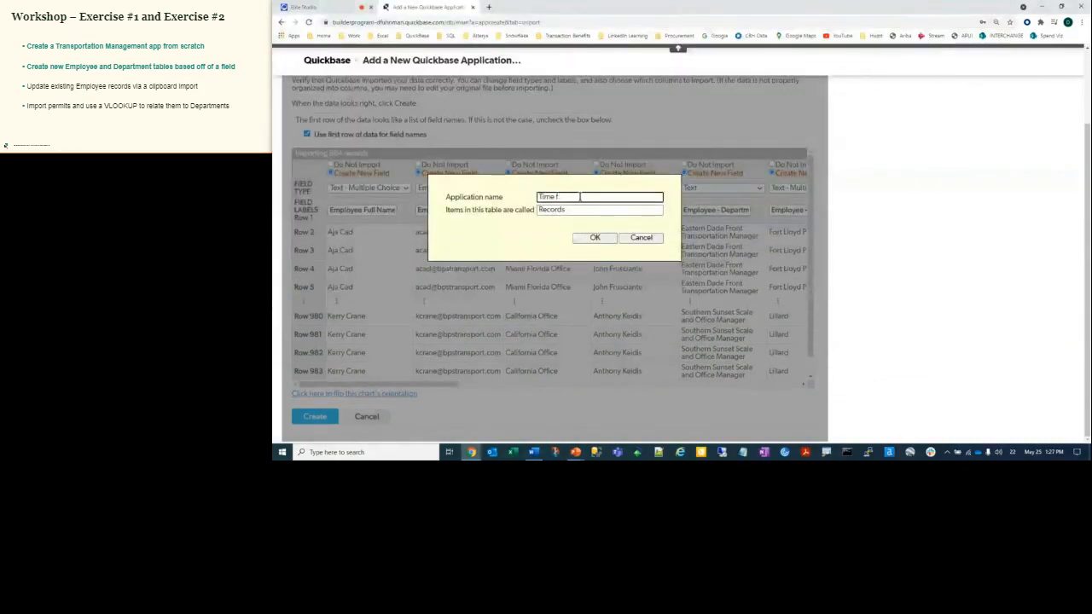
text(Off Request)
key(Tab)
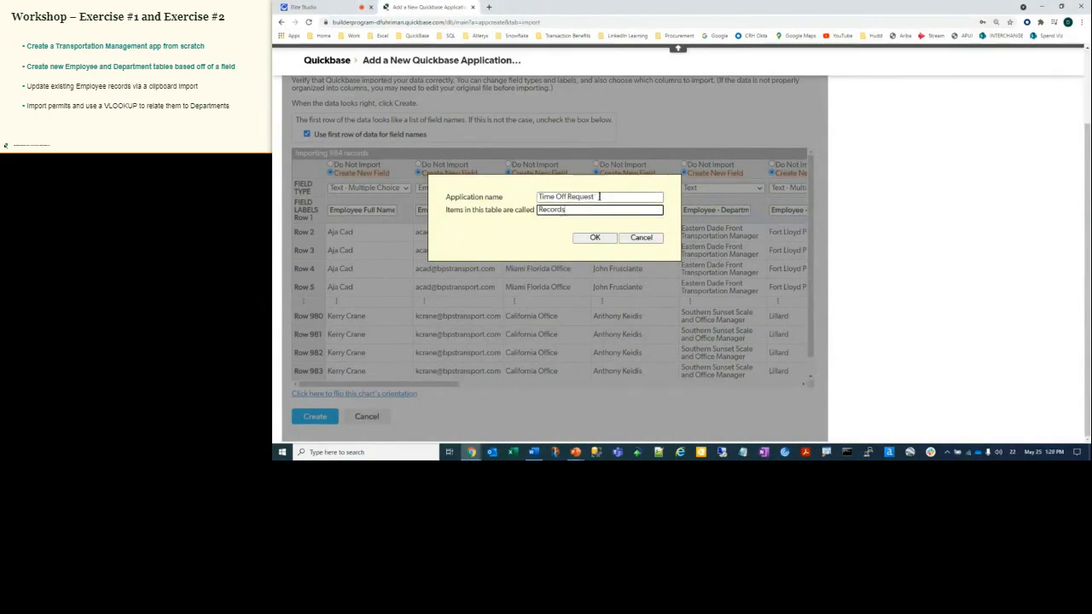
Set the application name to Transportation Management
drag(596, 196, 527, 193)
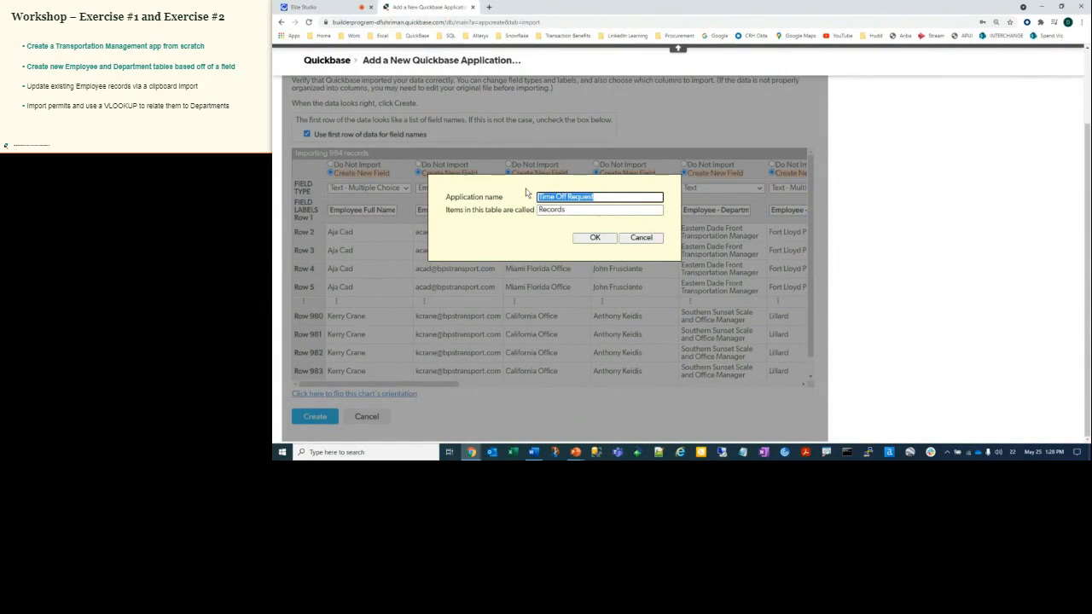
text(Tran)
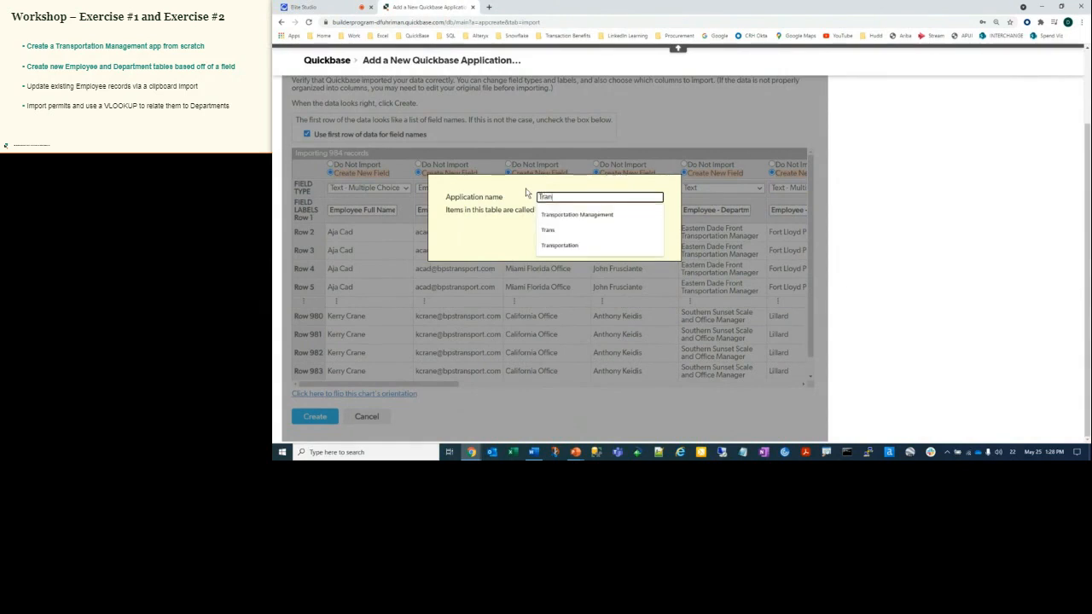
key(Down)
key(Return)
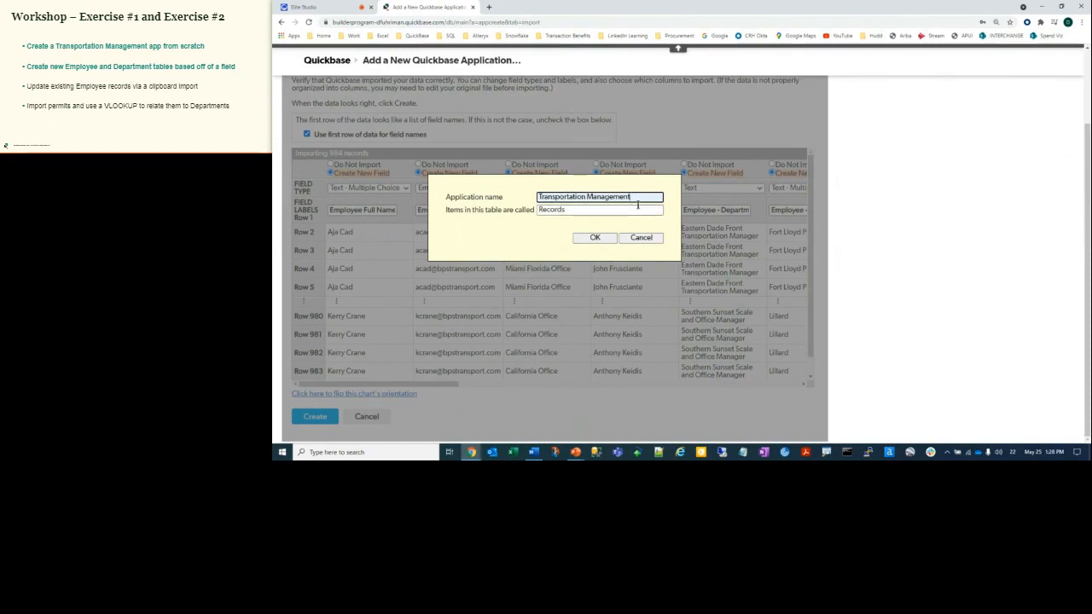
Set the name for items in the table to Time Off Request and create the app
click(590, 212)
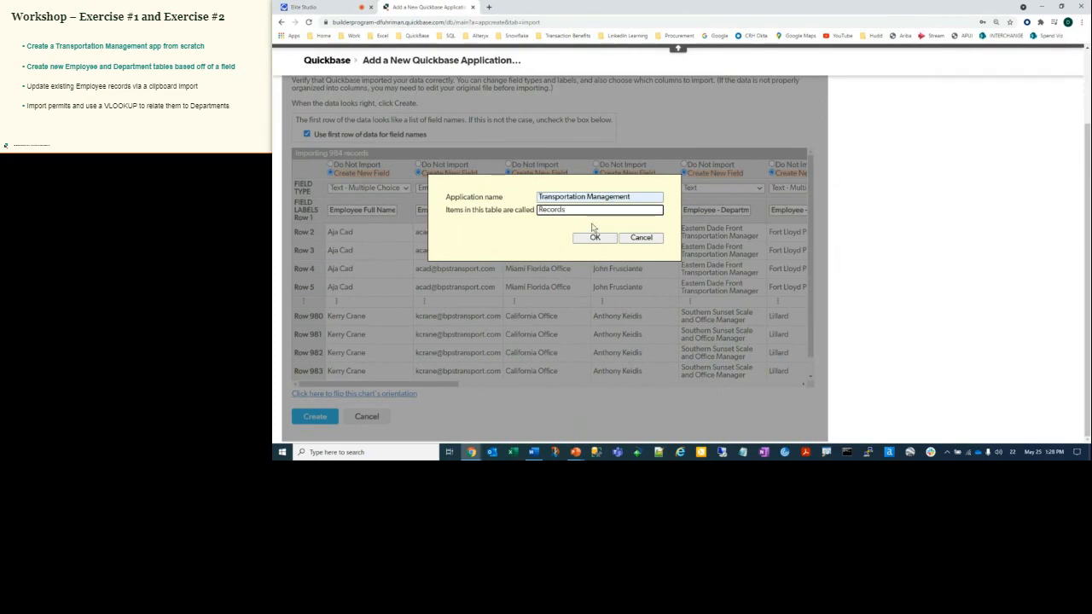
key(BackSpace)
key(BackSpace)
key(BackSpace)
key(BackSpace)
text(Time)
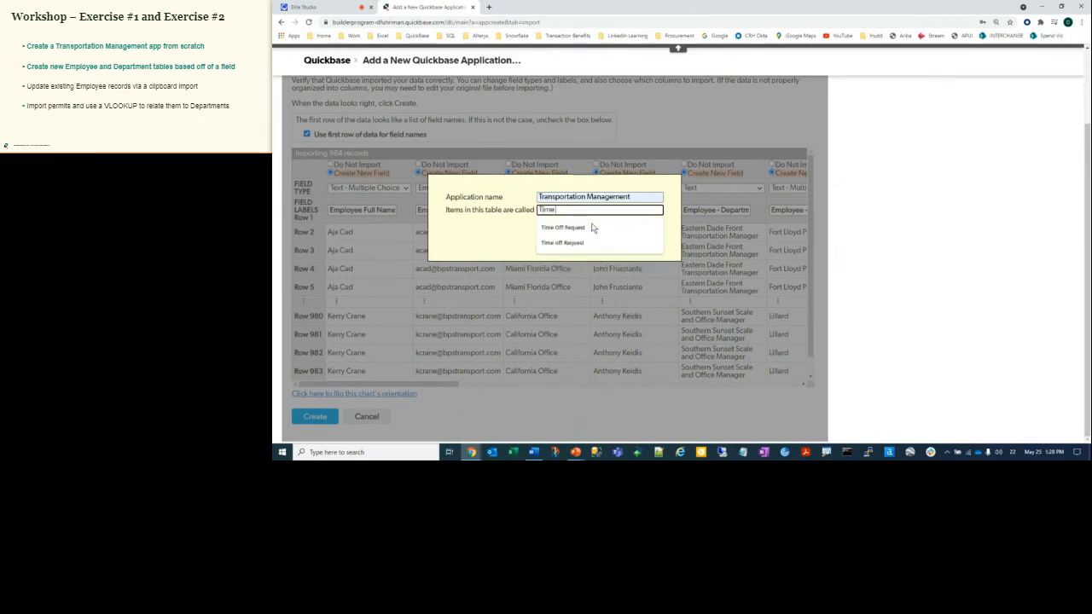
click(591, 228)
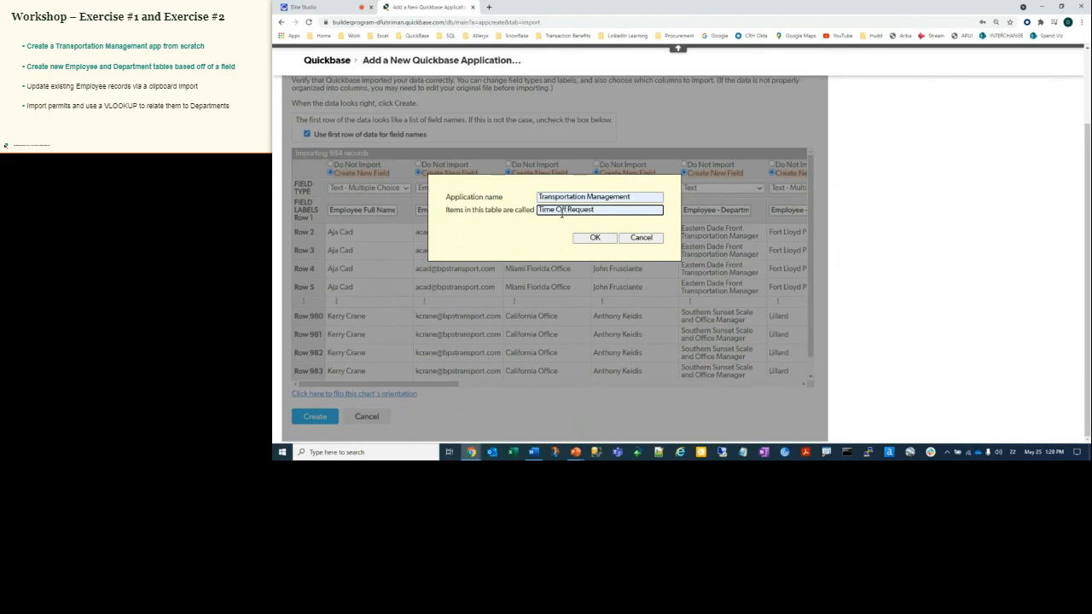
key(shift+Tab)
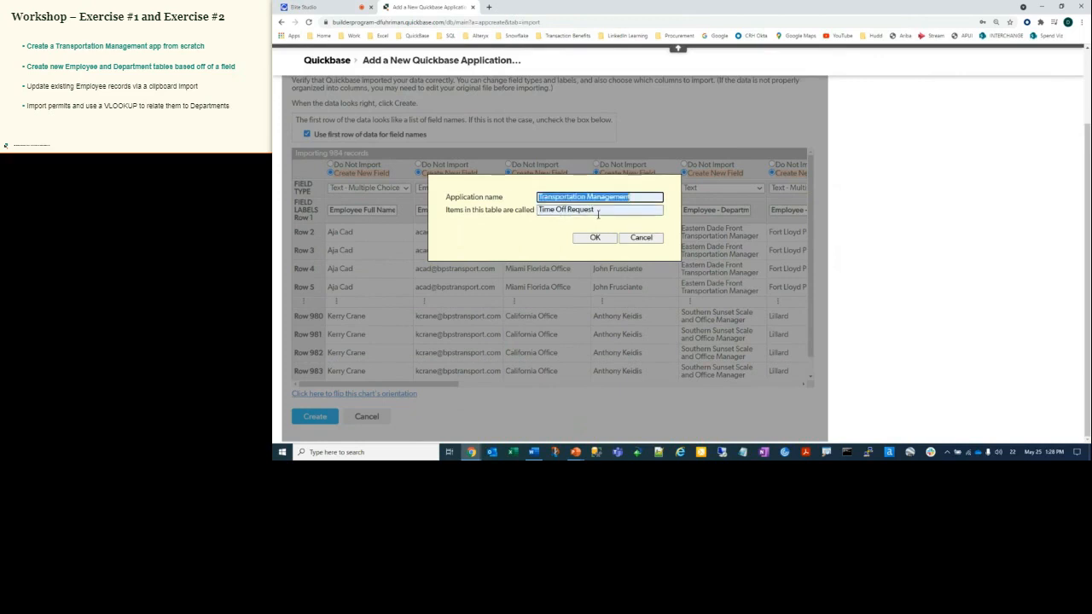
key(Tab)
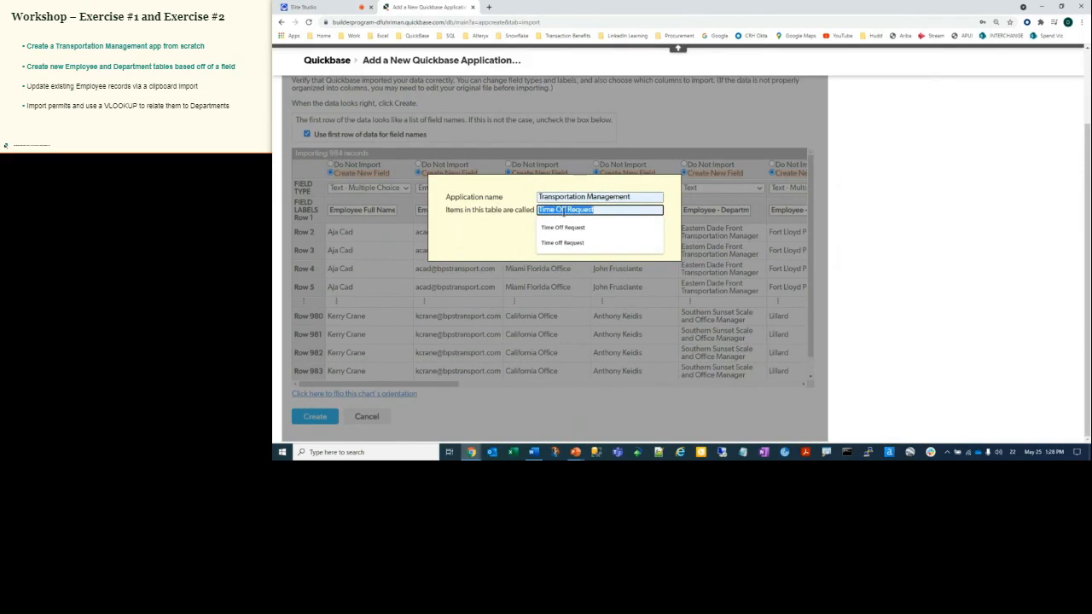
click(519, 231)
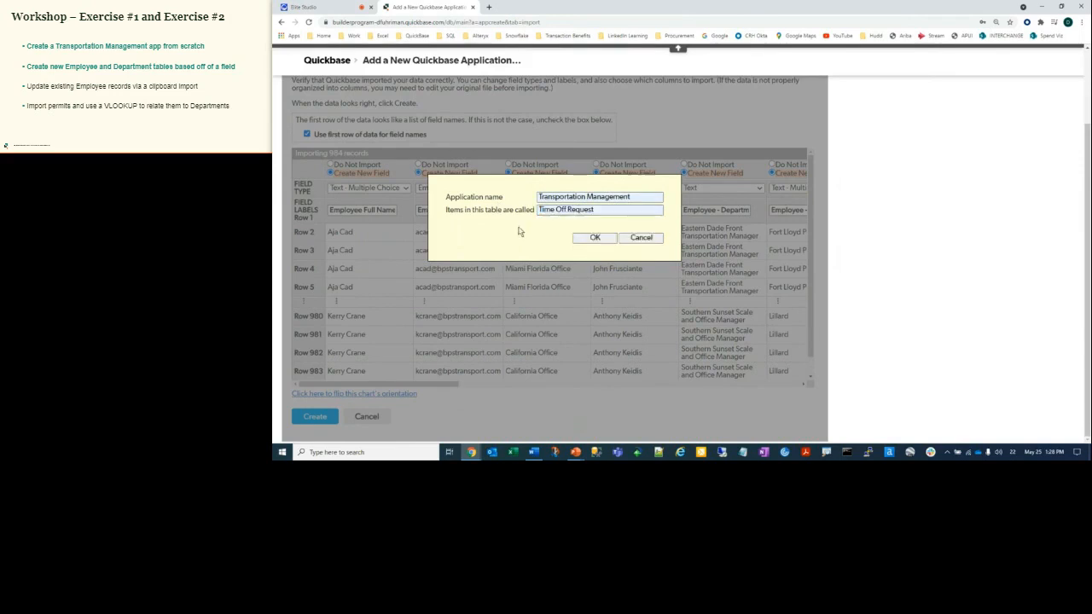
click(595, 238)
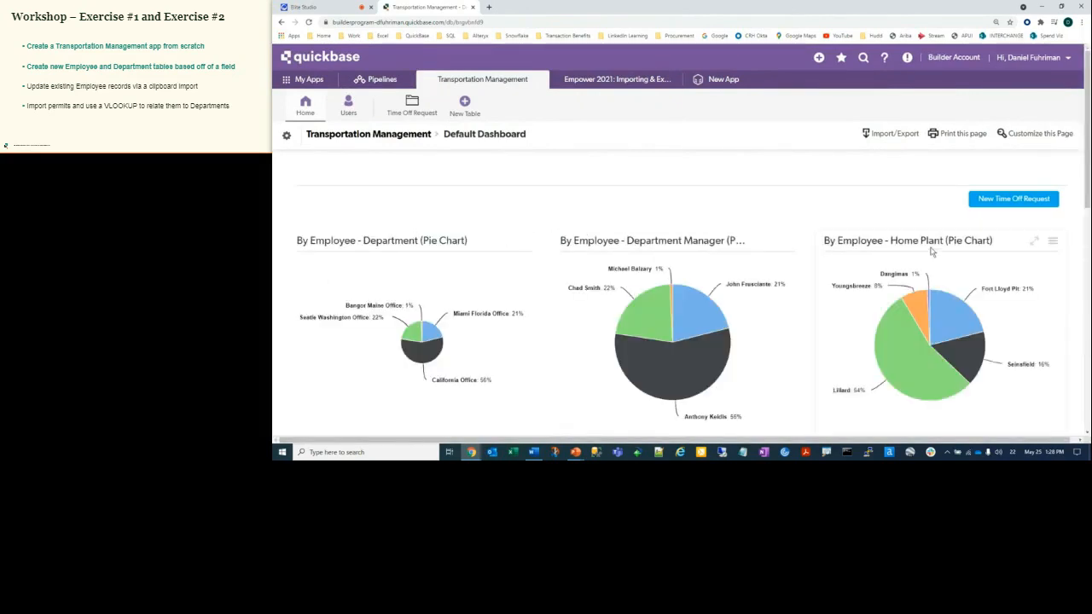
Open the Time Off Request table, turn off the new style for its report, and review its columns
mouse_move(1083, 112)
mouse_down()
mouse_move(1083, 223)
mouse_move(1083, 111)
mouse_up()
click(412, 102)
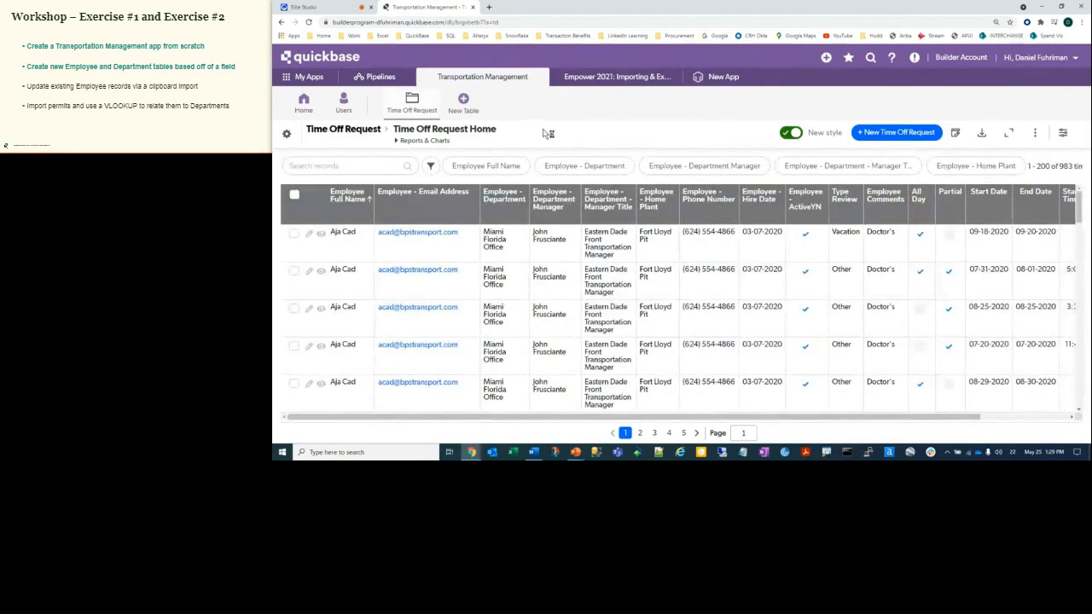
click(788, 133)
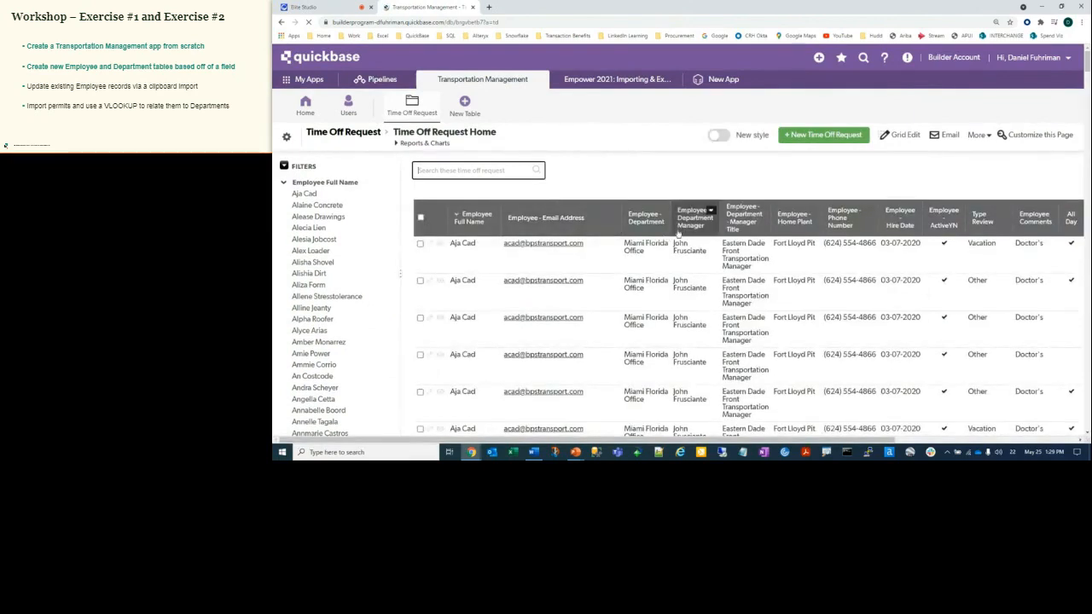
scroll(678, 234, right, 1)
scroll(659, 318, right, 5)
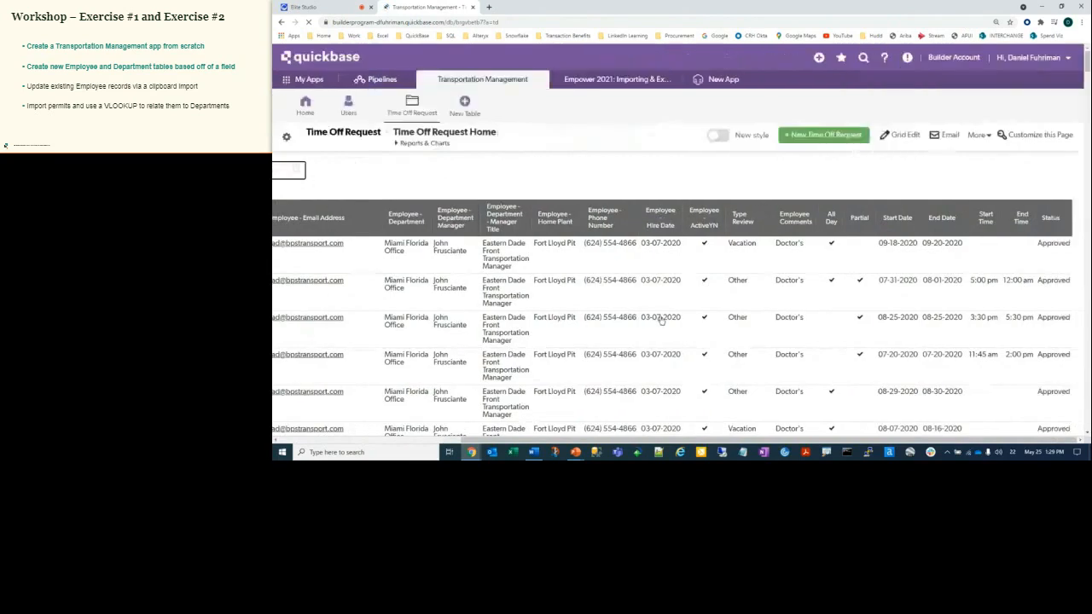
scroll(661, 319, left, 5)
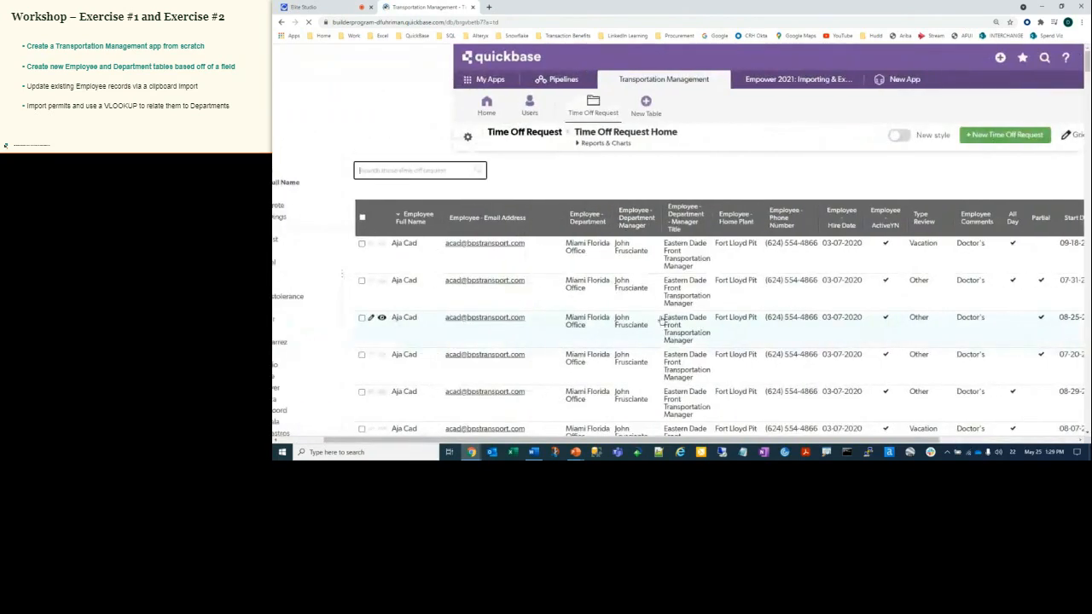
scroll(661, 319, left, 3)
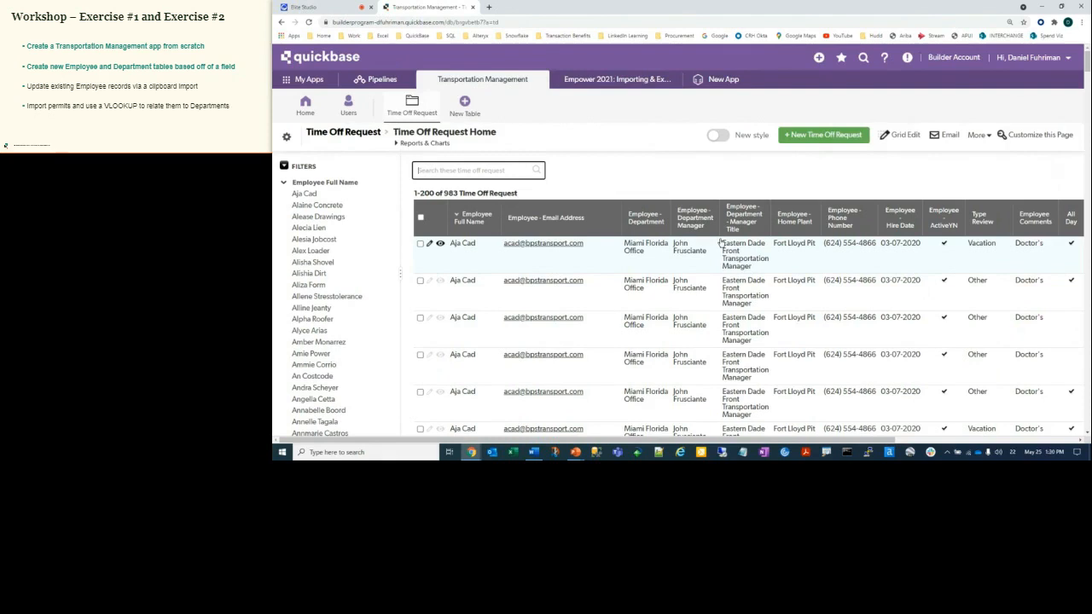
click(493, 218)
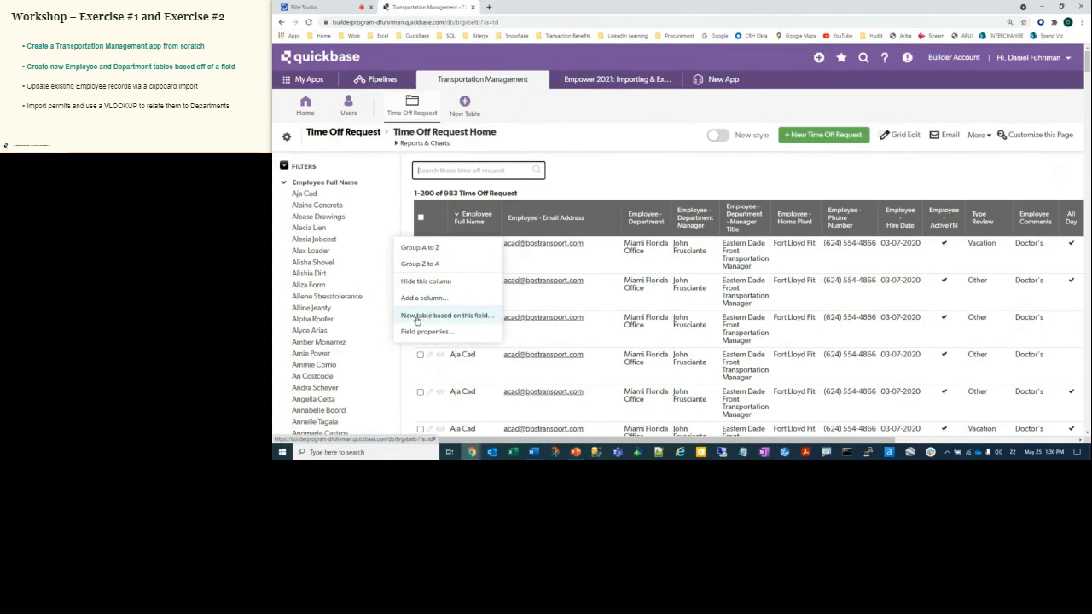
click(431, 317)
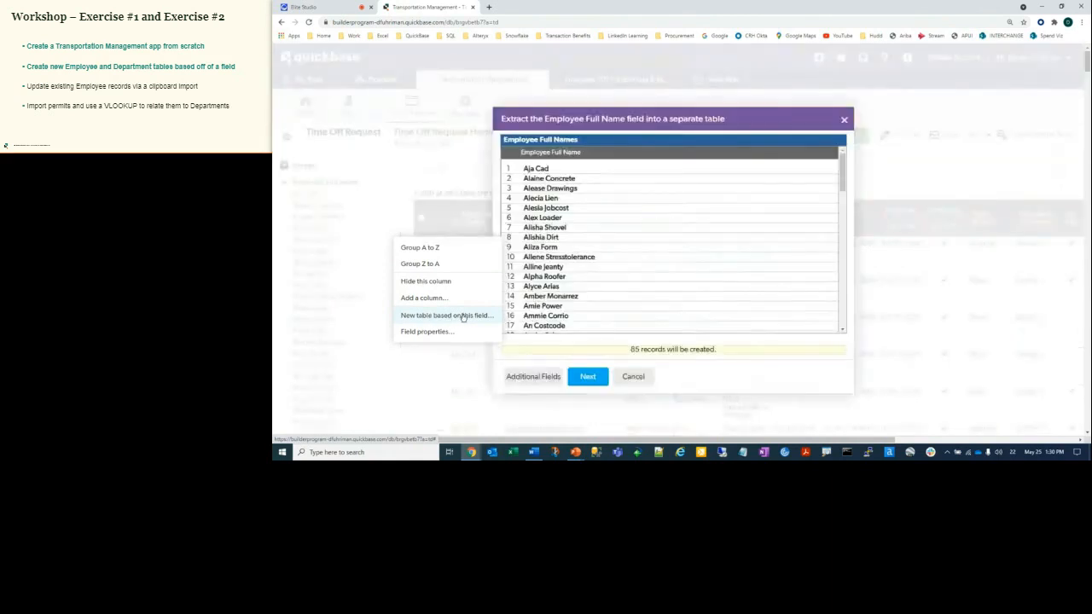
click(532, 376)
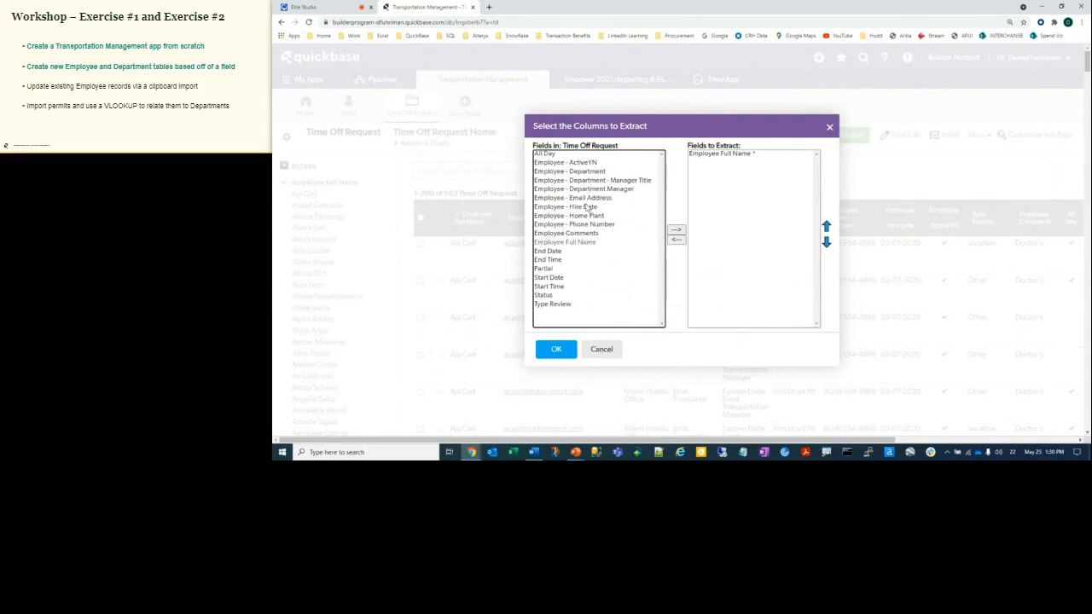
click(568, 162)
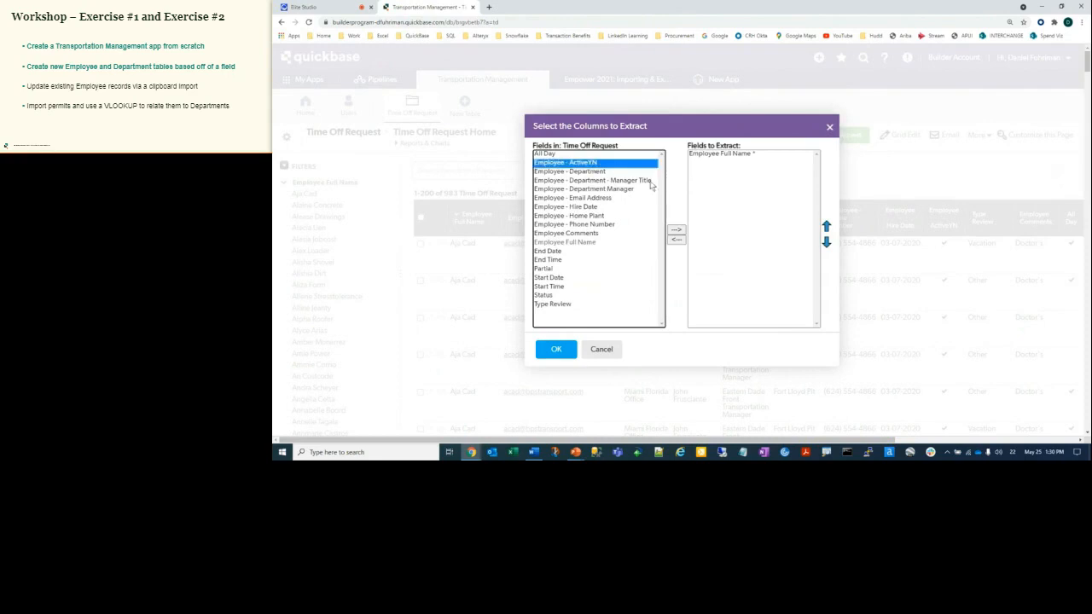
click(601, 172)
click(676, 230)
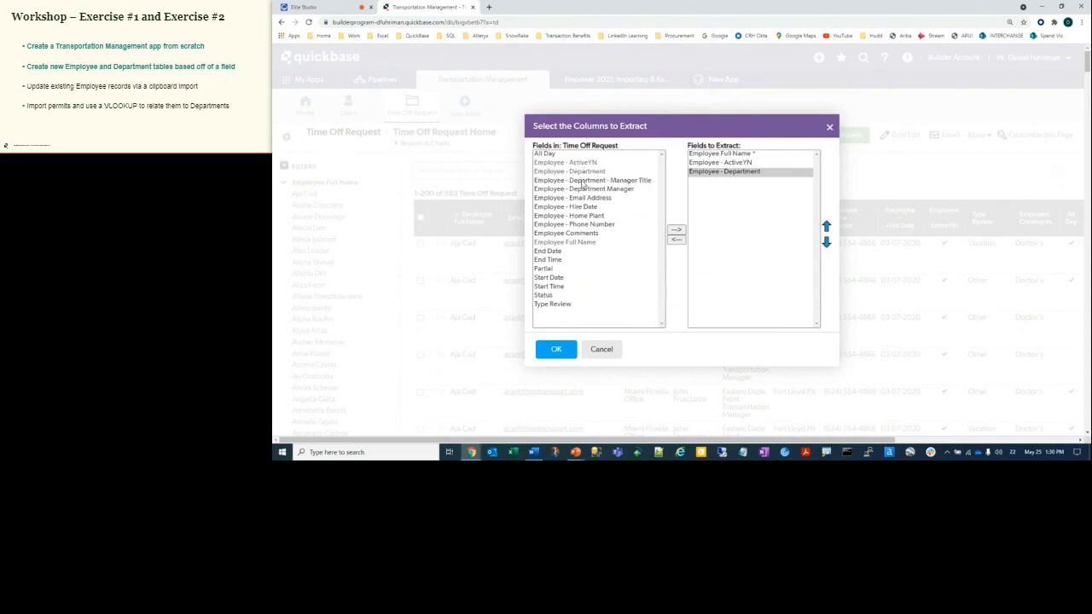
click(583, 180)
click(676, 230)
click(589, 197)
click(676, 230)
click(597, 206)
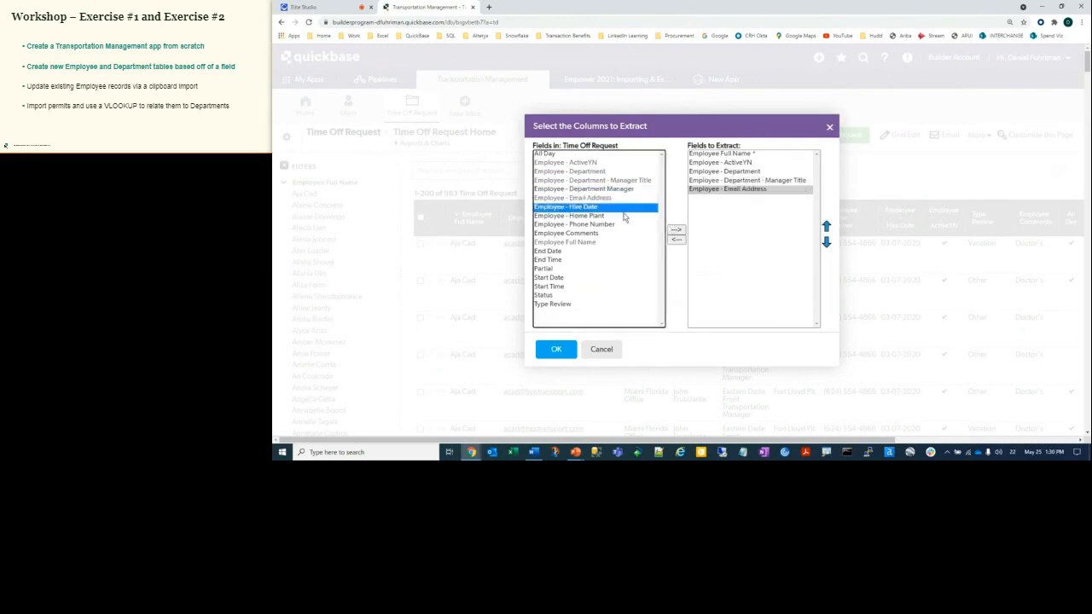
click(675, 229)
click(609, 215)
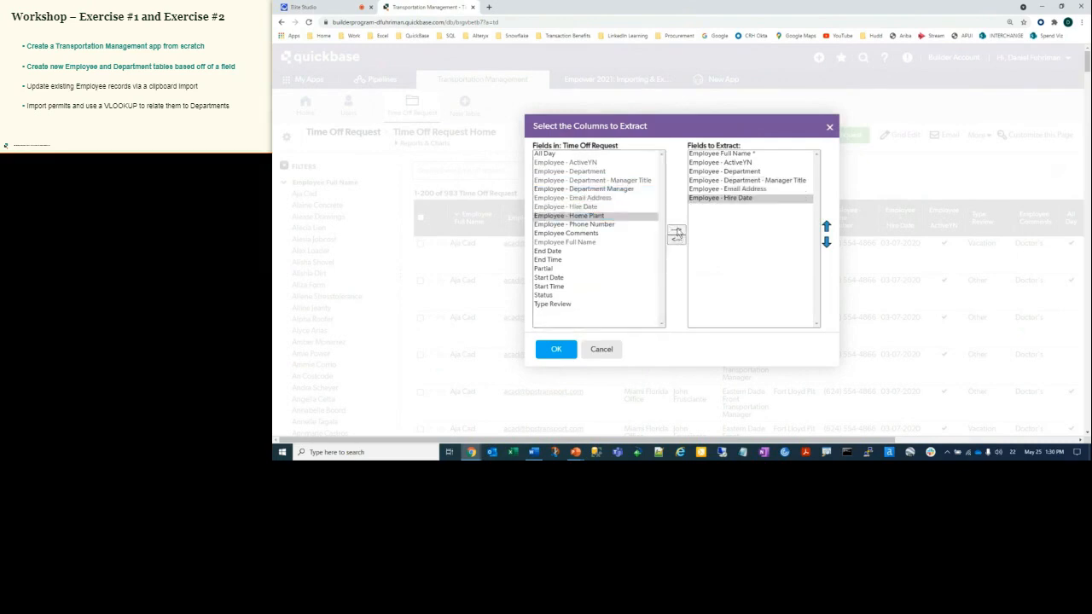
click(675, 230)
click(614, 225)
click(676, 230)
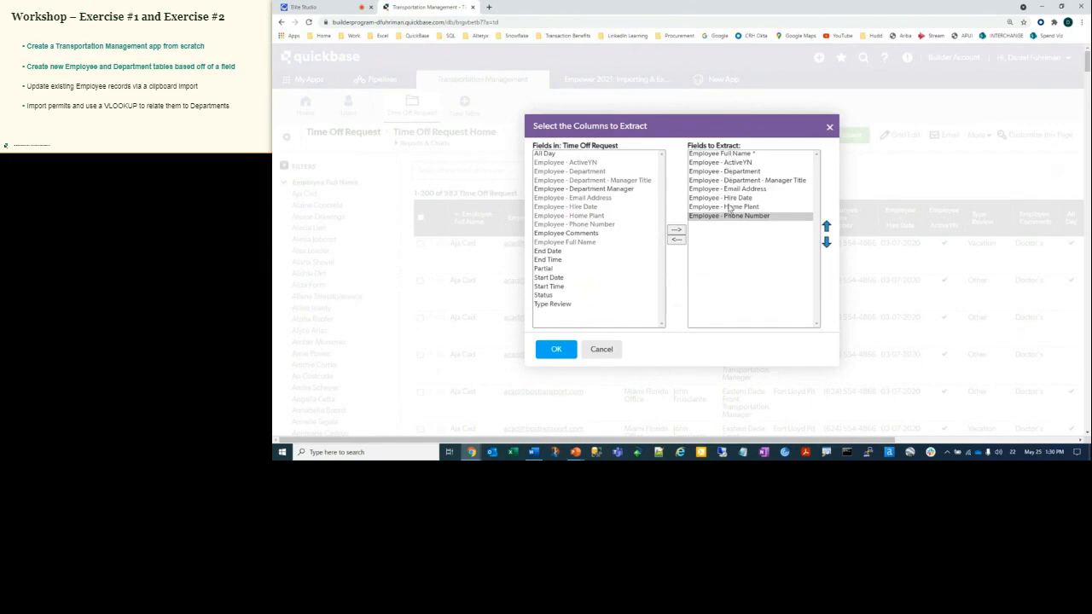
click(556, 350)
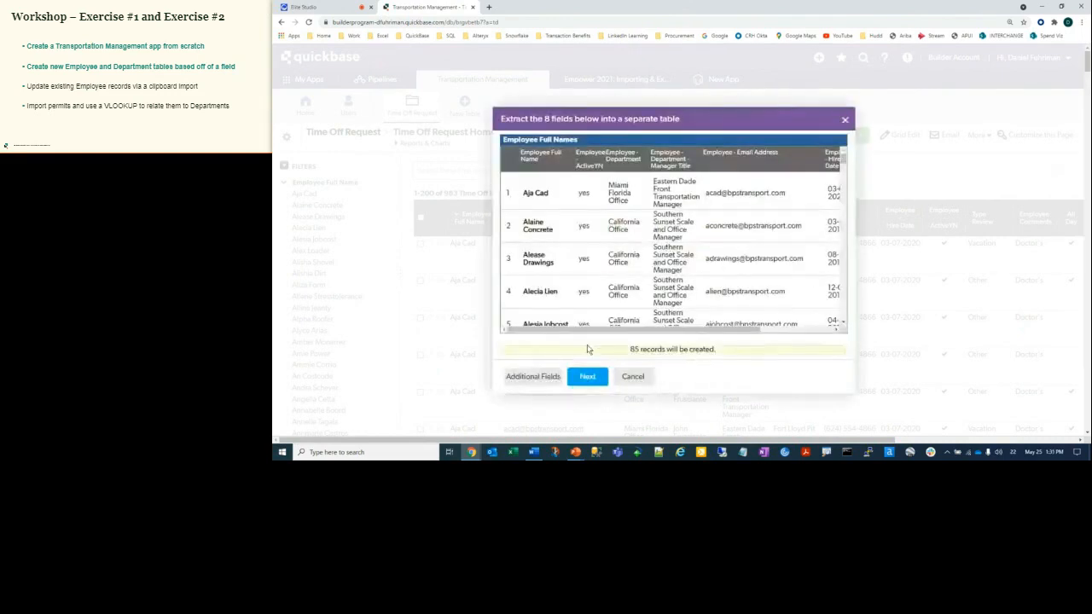
click(589, 377)
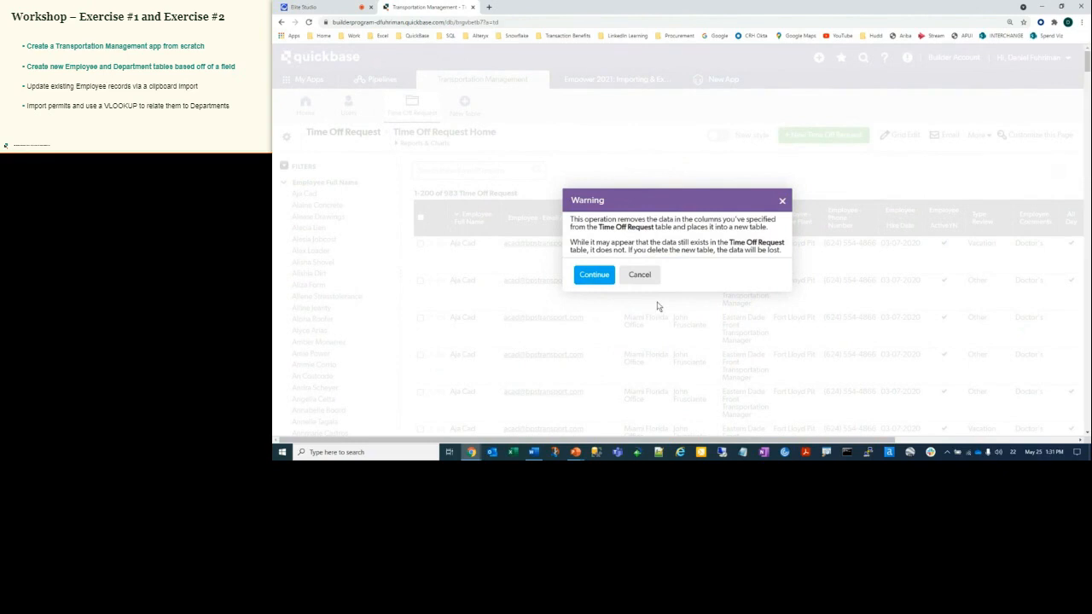
click(597, 275)
click(640, 275)
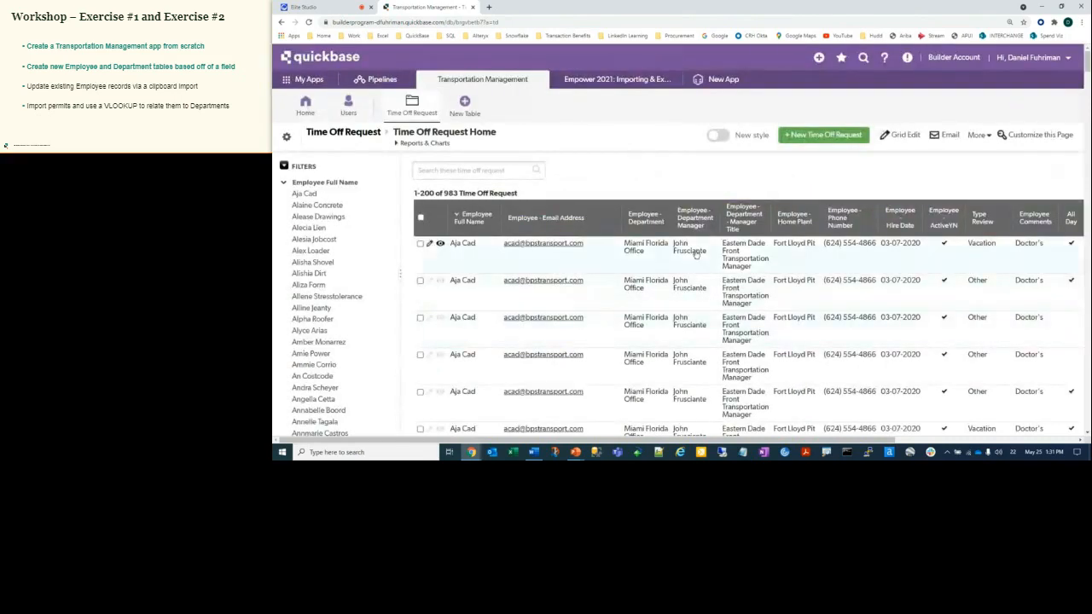
Start a new table based on the Employee Full Name field in the Time Off Request report
click(762, 208)
click(493, 213)
click(429, 318)
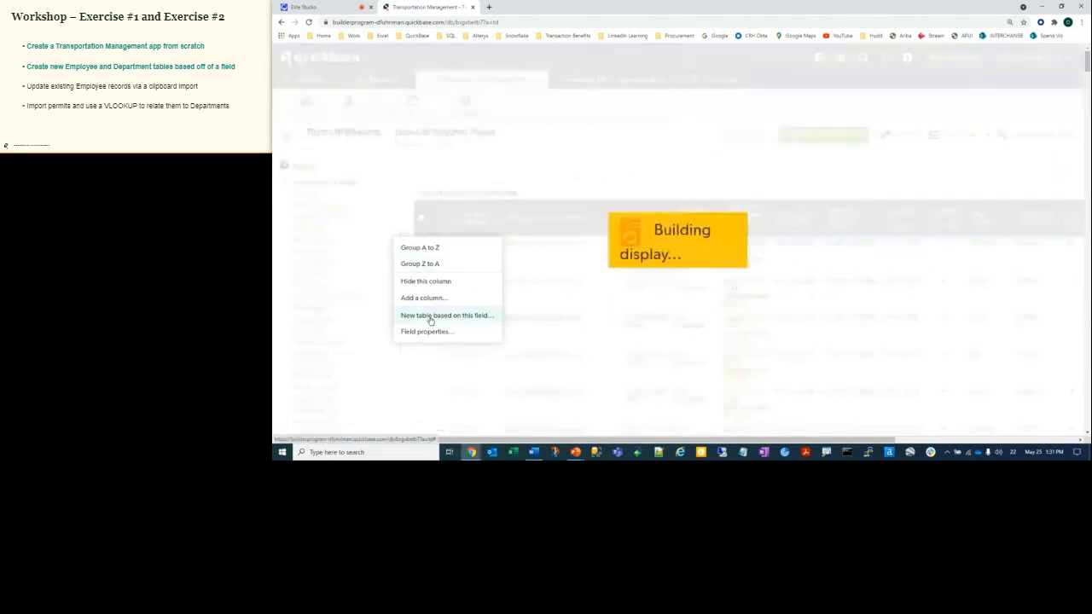
Add ActiveYN, Department, Department Manager Title, Department Manager, Email Address, Hire Date, Home Plant and Phone Number to the employee fields to extract
click(542, 376)
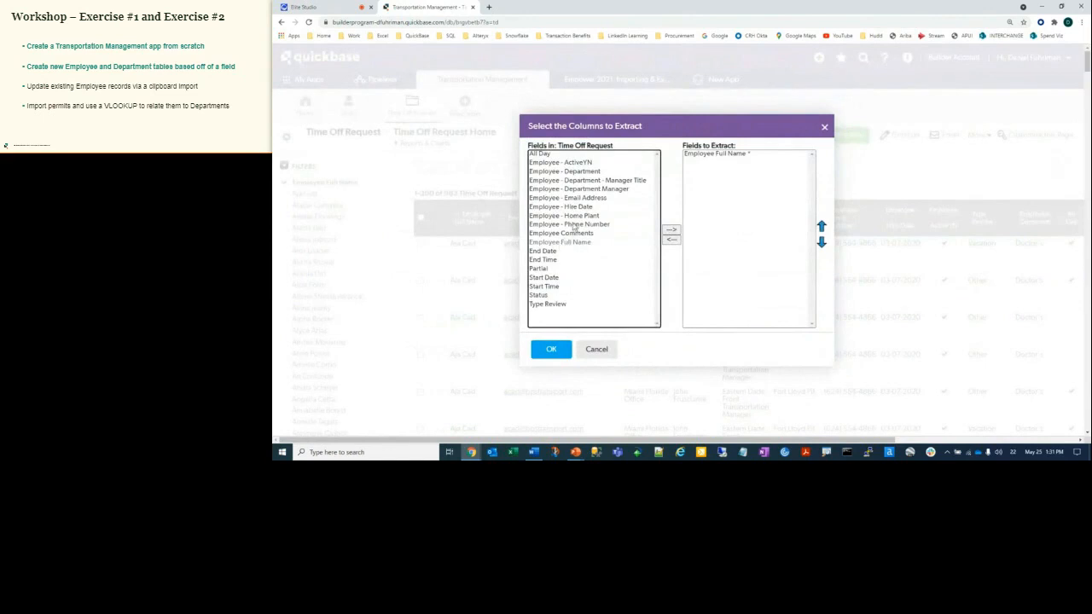
click(570, 162)
click(670, 229)
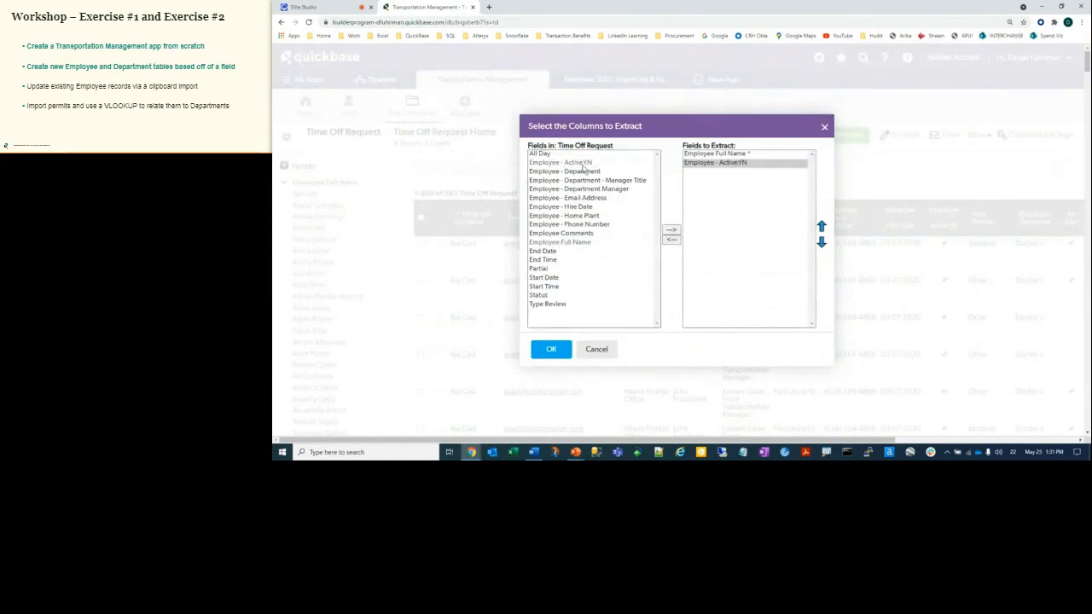
click(670, 229)
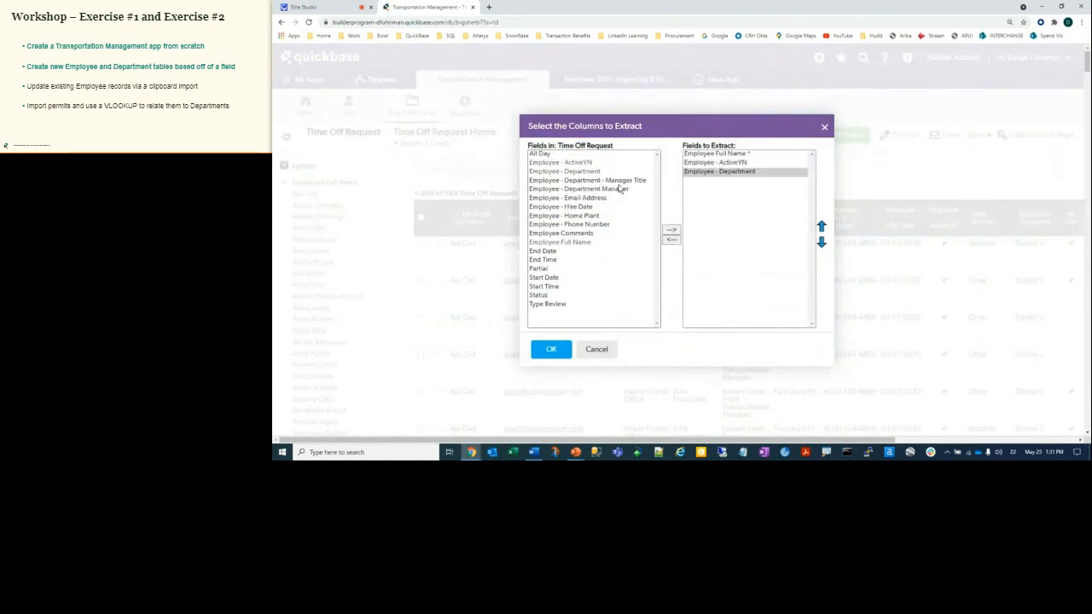
click(671, 229)
click(671, 229)
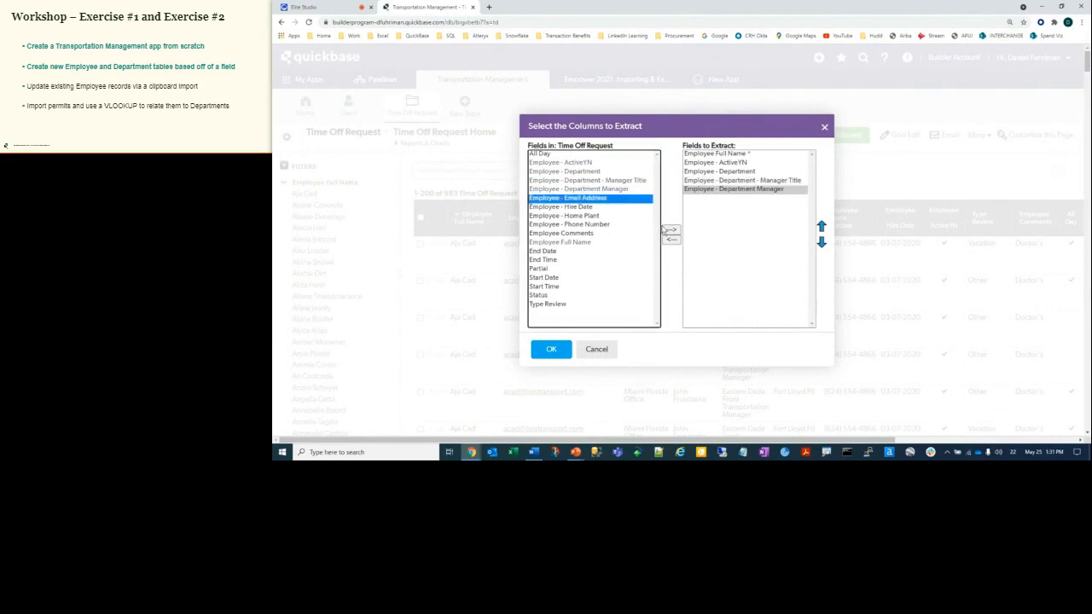
click(671, 229)
click(670, 231)
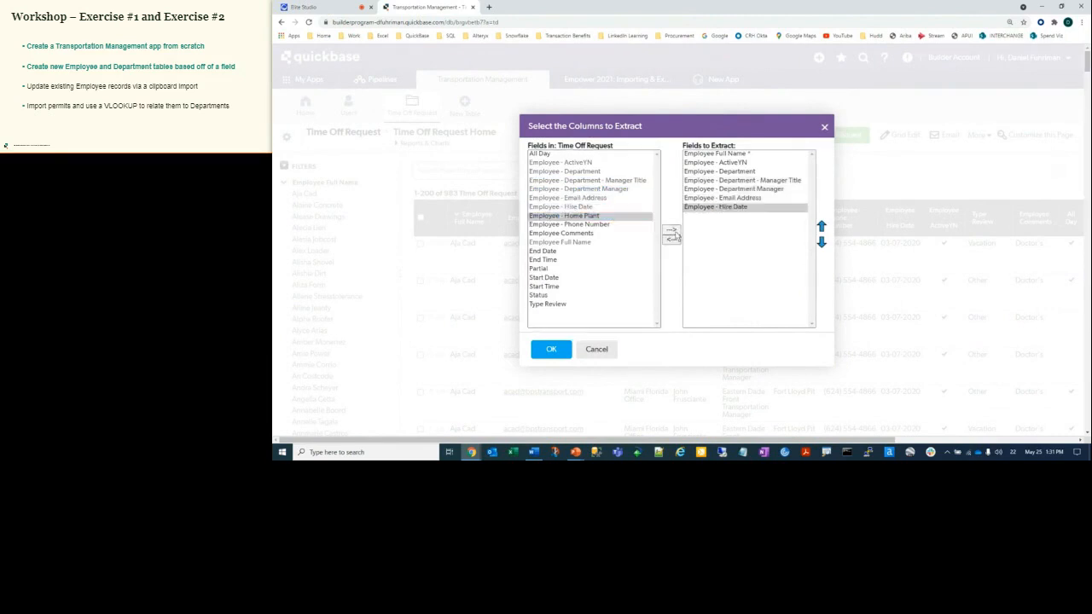
click(671, 230)
click(670, 230)
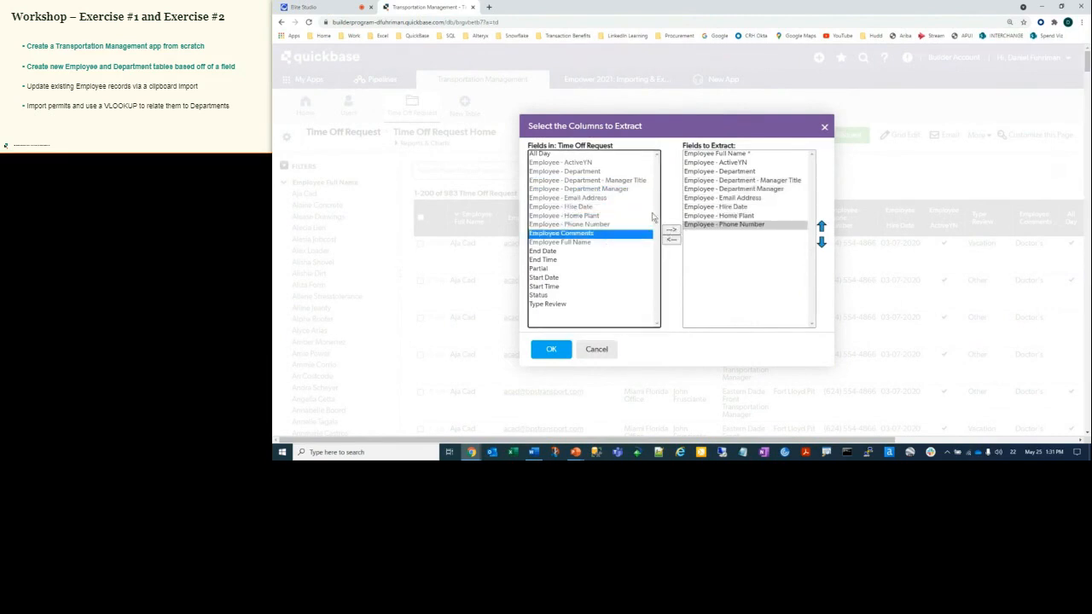
click(751, 190)
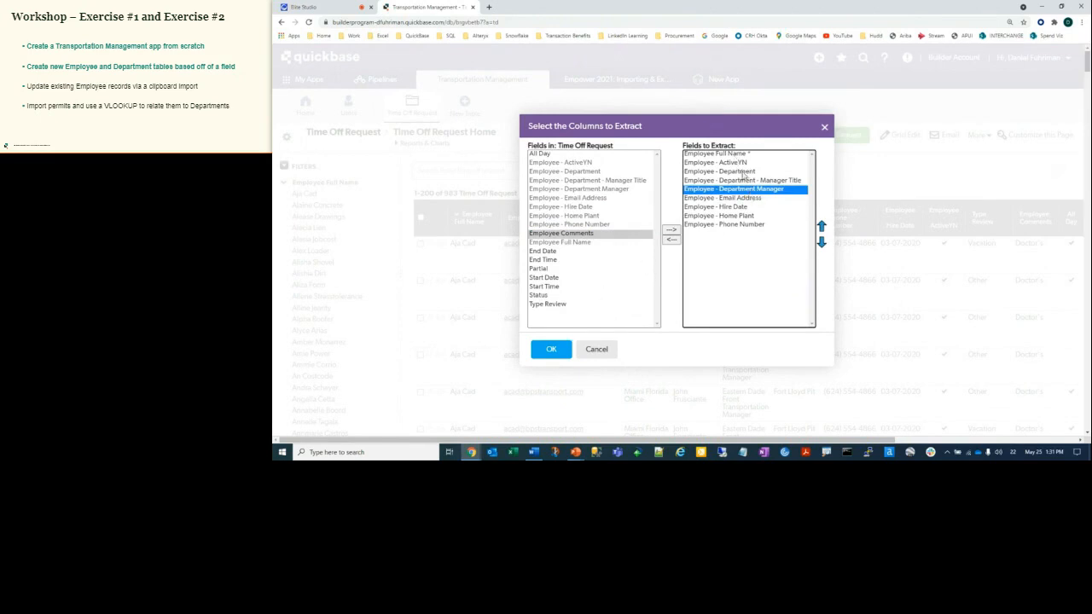
click(551, 353)
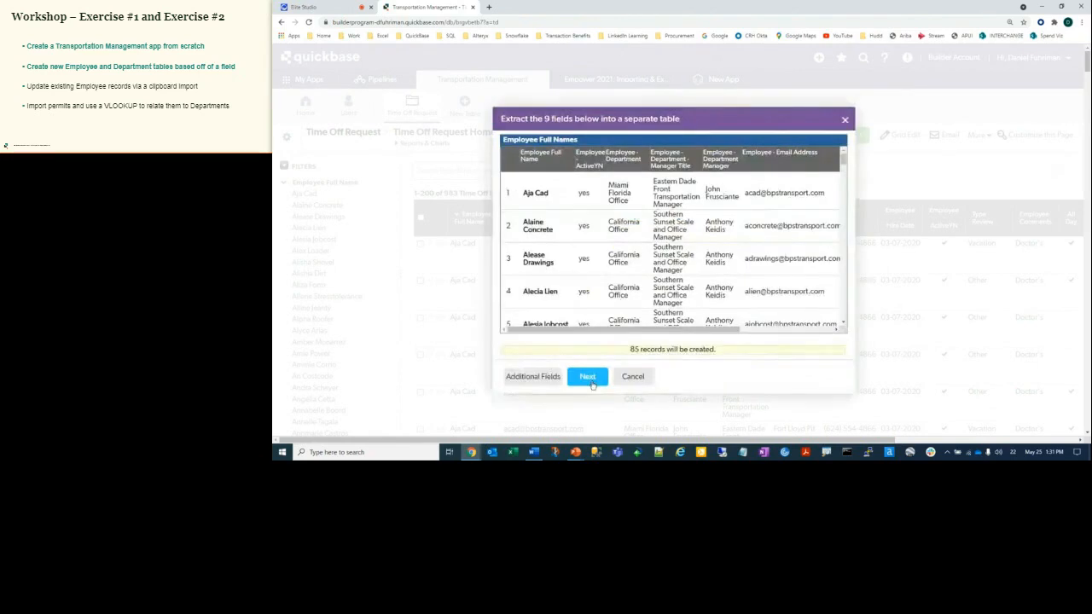
Proceed with the extraction, name the new table Employees with items called Employee, and create it
click(588, 378)
click(593, 275)
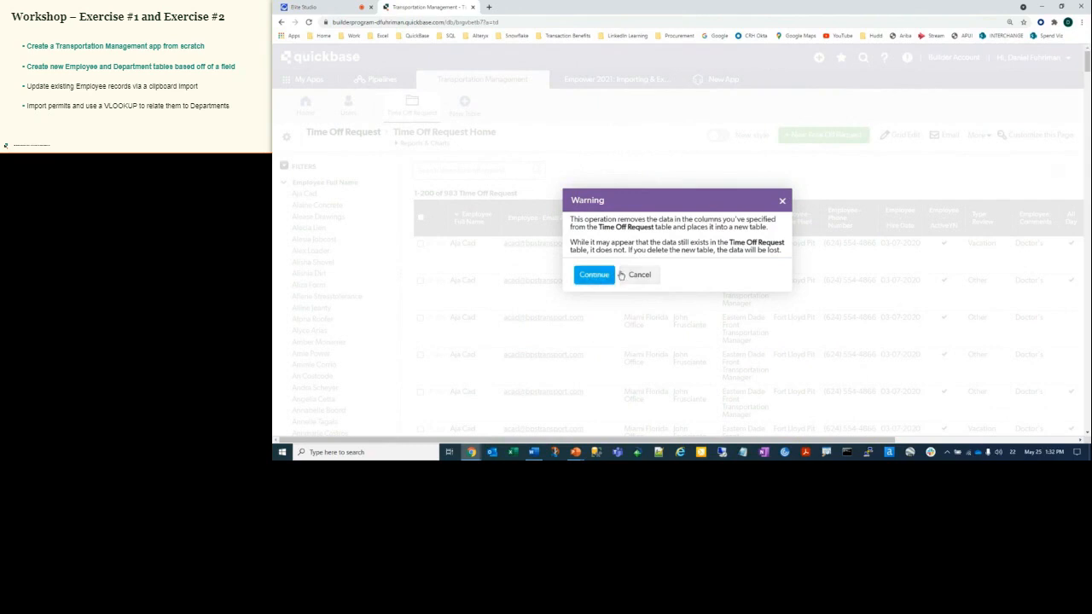
click(593, 275)
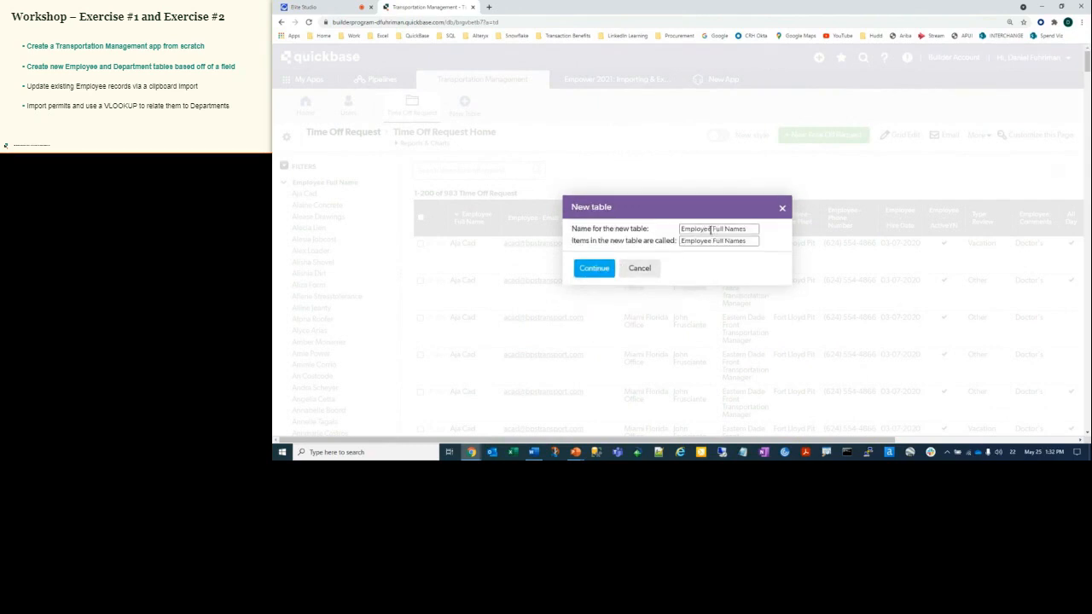
drag(711, 229, 757, 229)
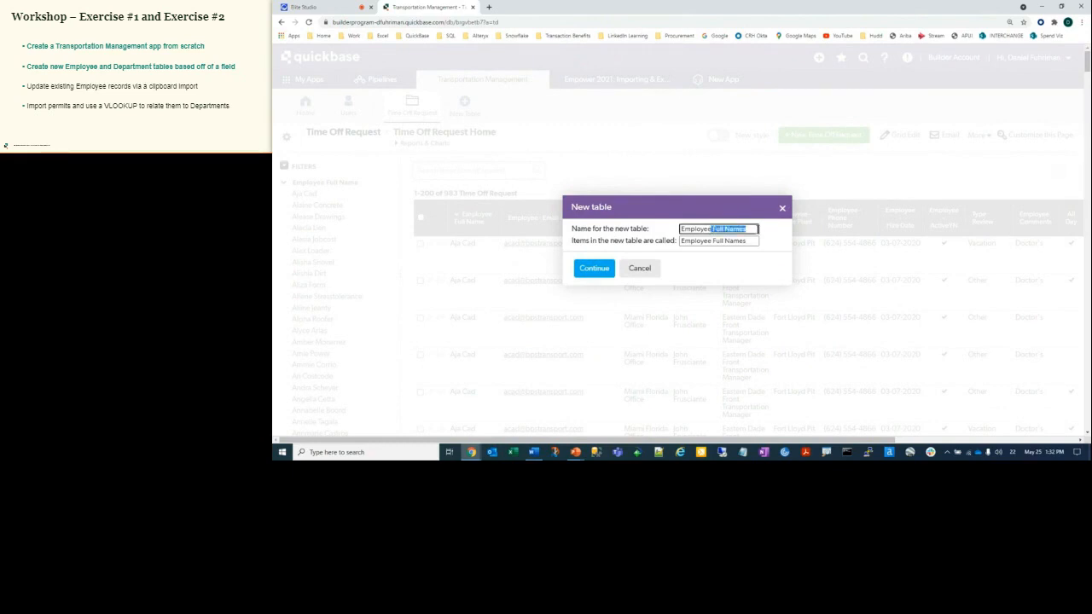
key(BackSpace)
drag(713, 241, 766, 249)
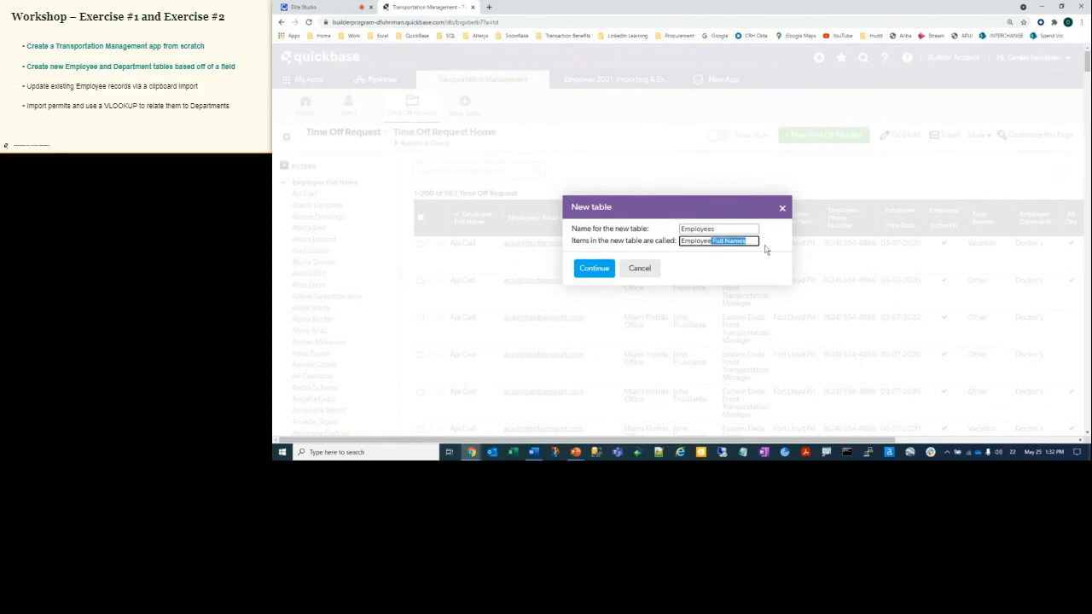
key(BackSpace)
key(F11)
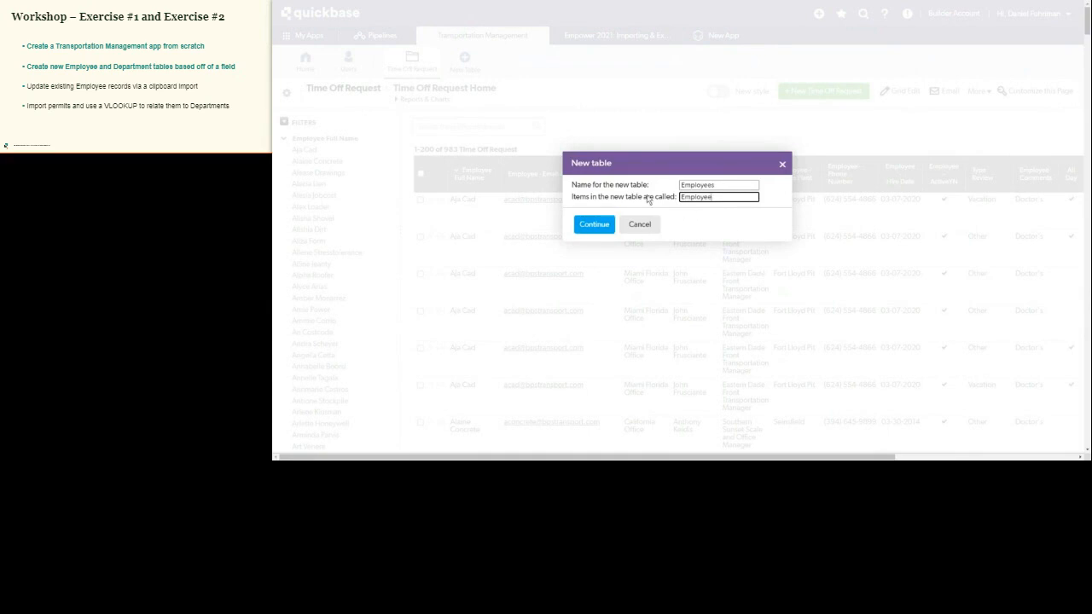
click(593, 230)
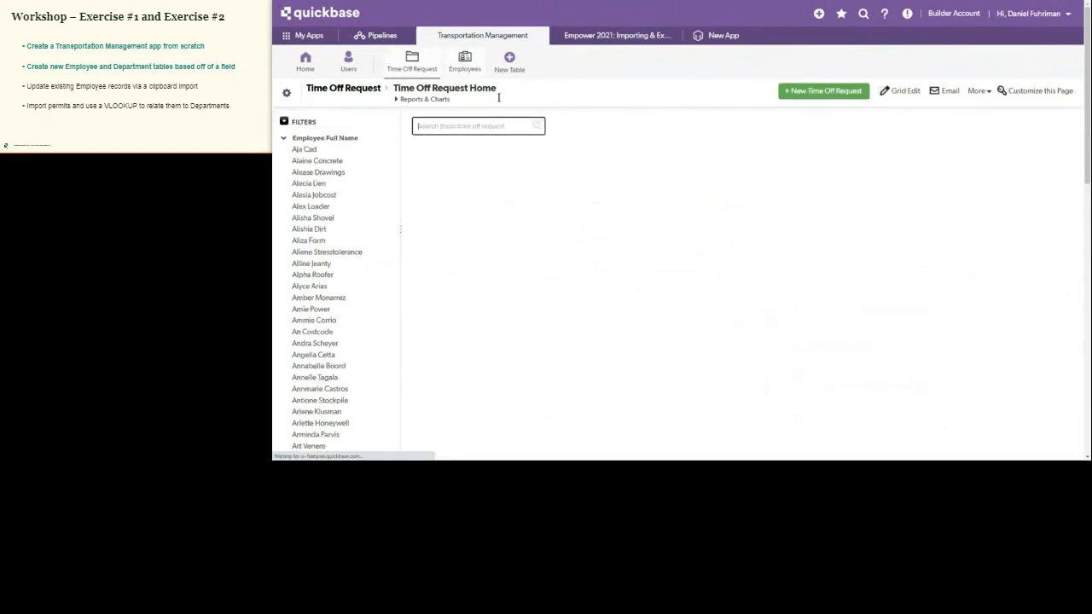
Open the first employee's record in the Employees table and review its fields and related time off requests
click(465, 62)
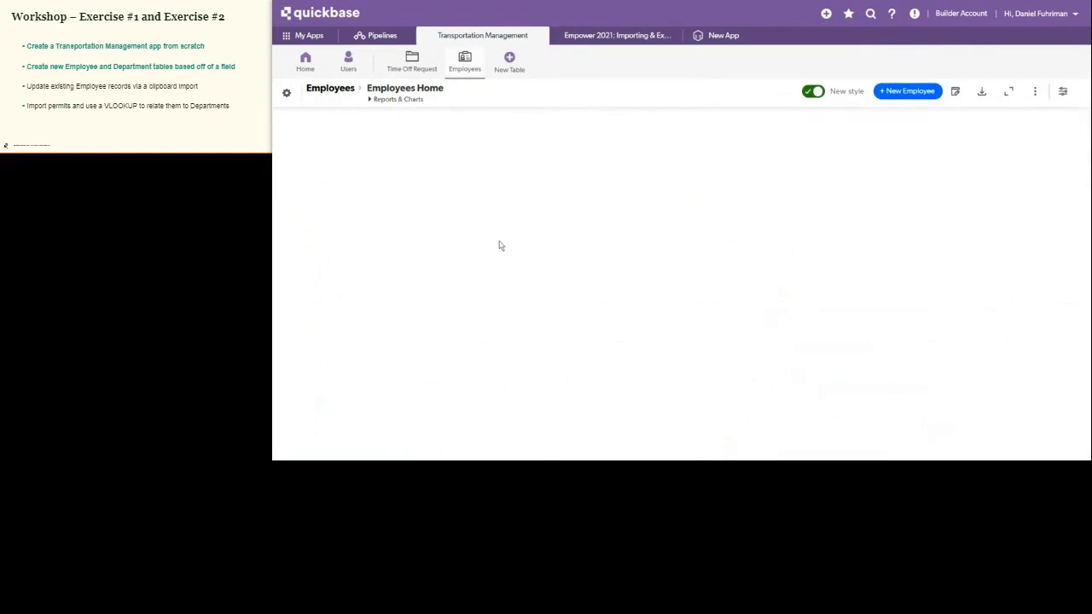
click(321, 184)
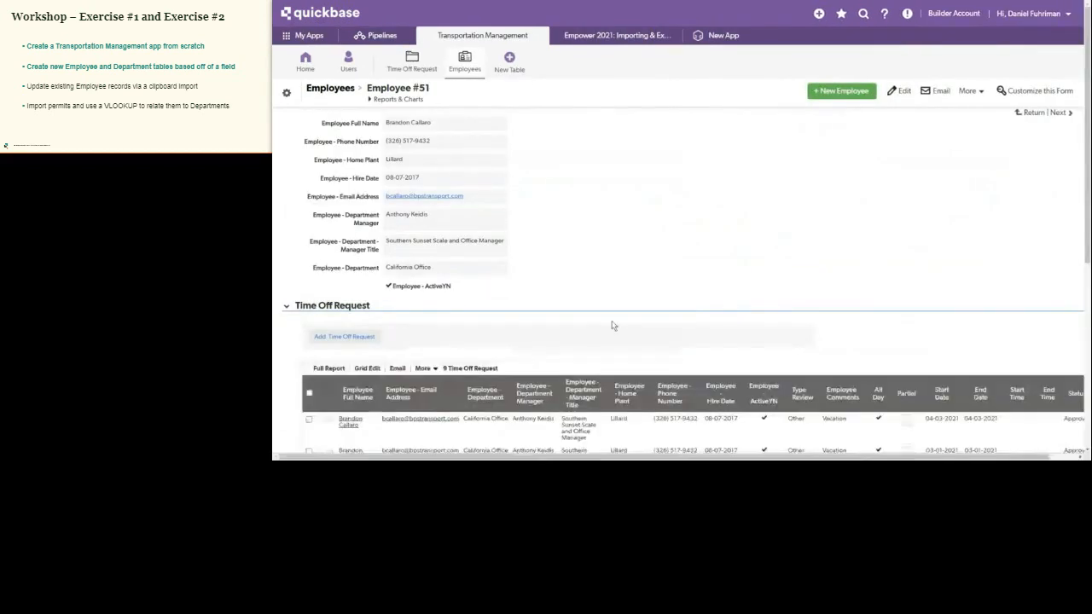
scroll(612, 325, down, 1)
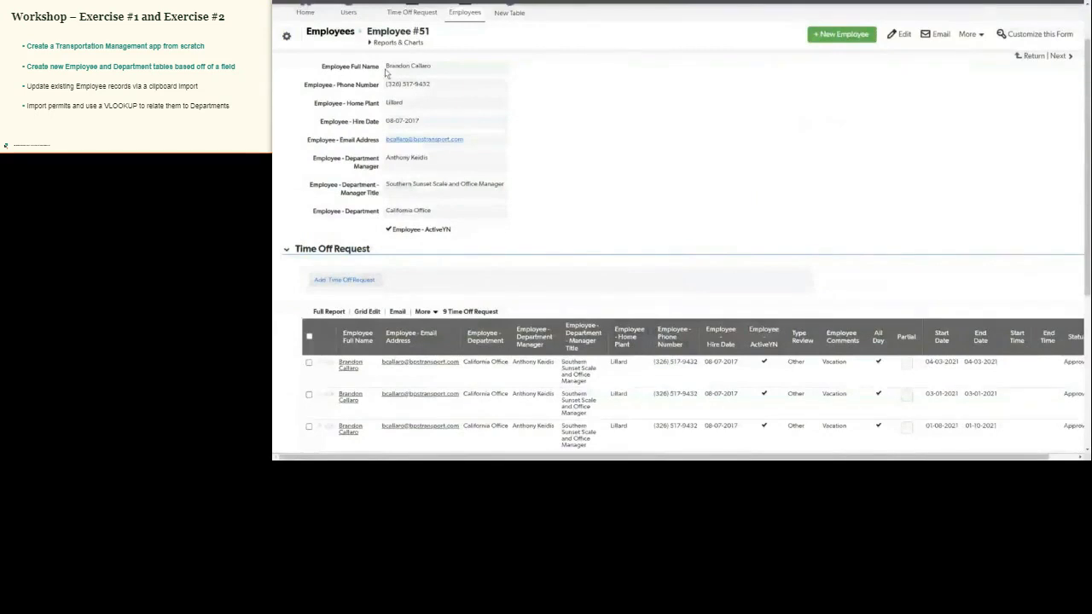
scroll(511, 286, down, 2)
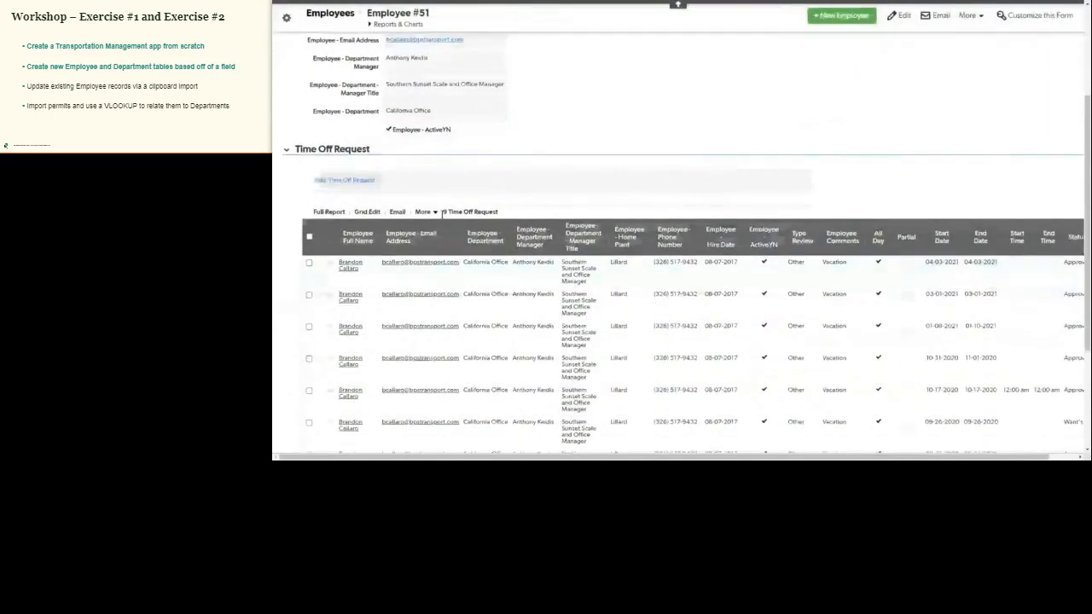
drag(442, 211, 486, 211)
scroll(504, 283, down, 2)
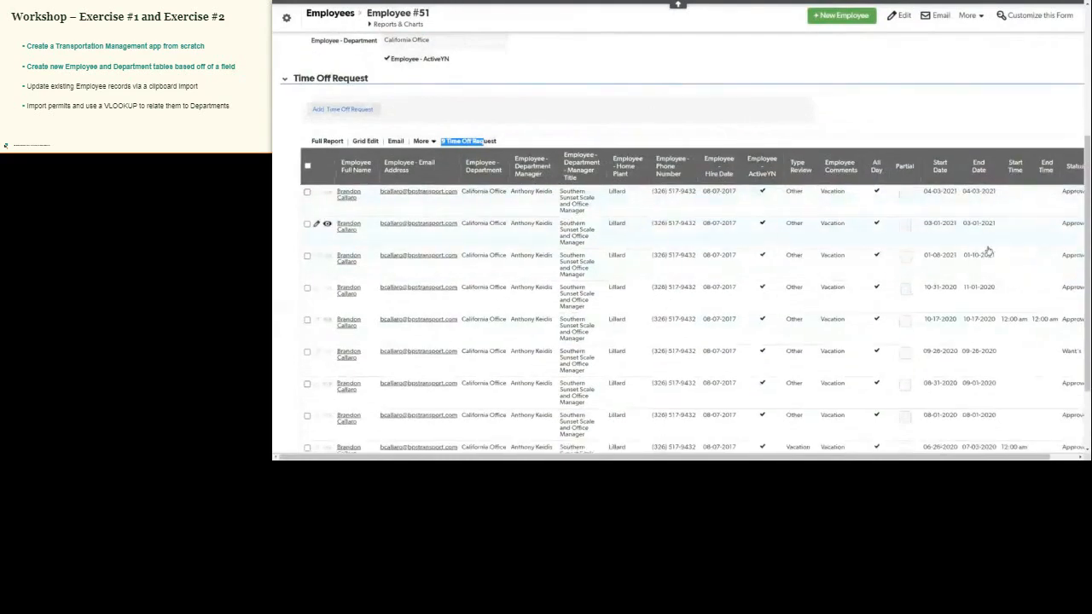
scroll(986, 250, right, 1)
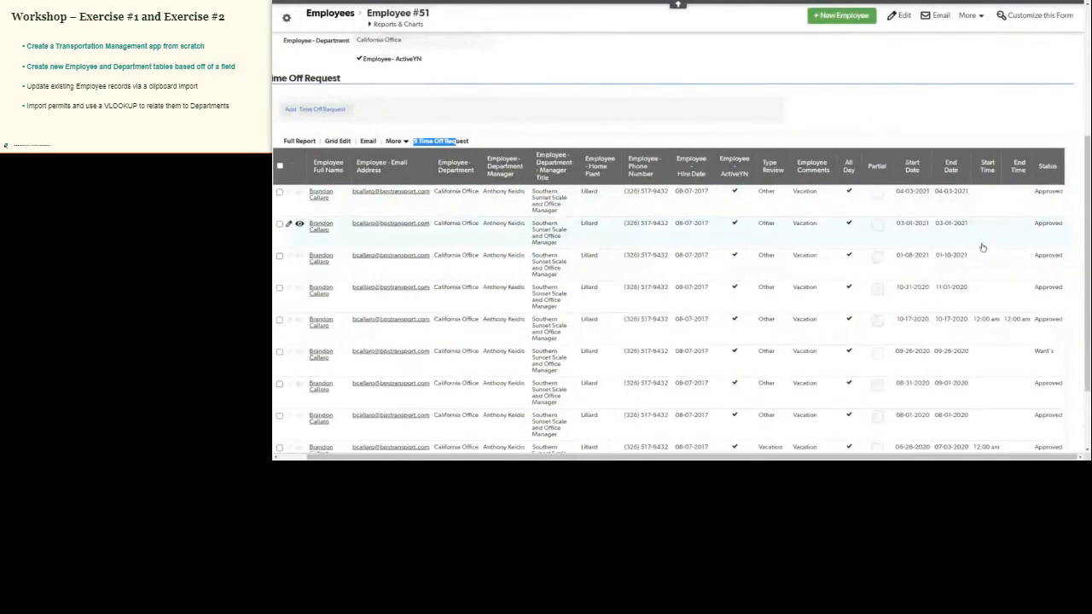
scroll(982, 248, left, 1)
scroll(455, 161, up, 4)
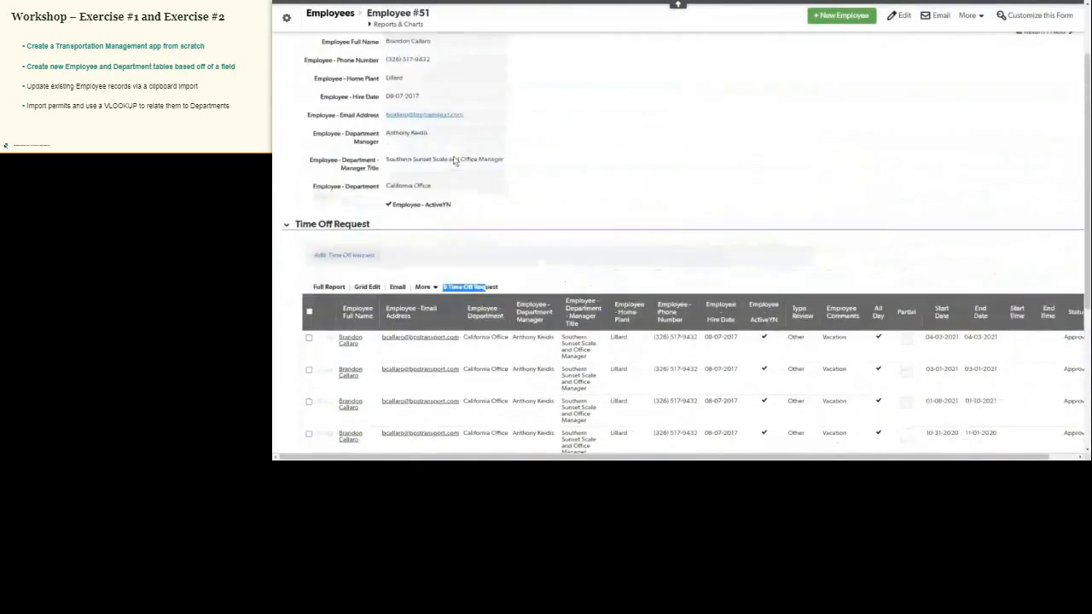
scroll(454, 161, up, 2)
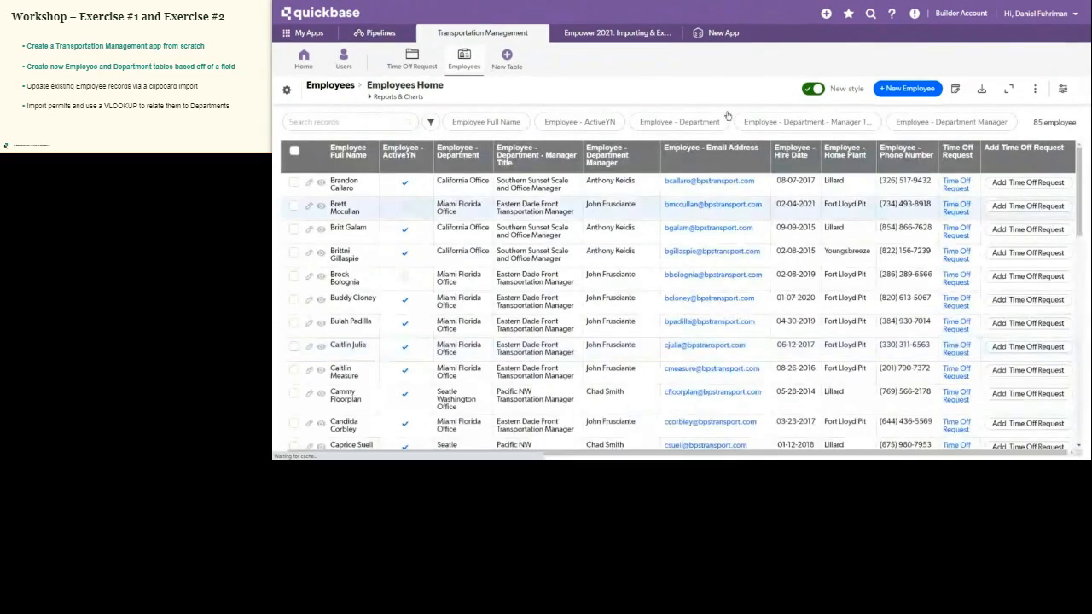
Turn off the new style for the Employees report and start a new table based on the Employee - Department field
click(812, 89)
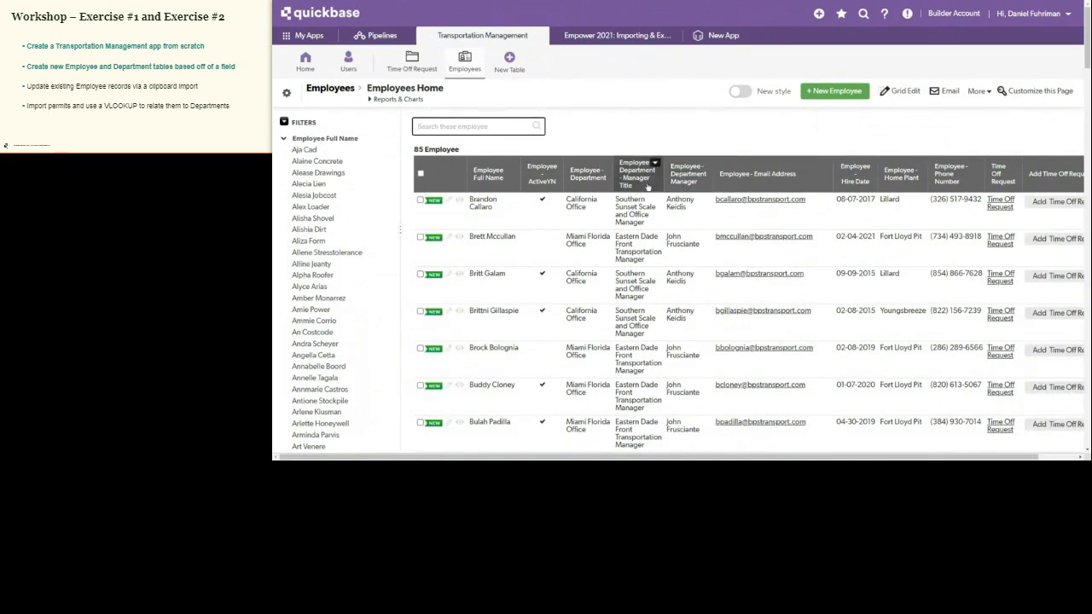
click(604, 174)
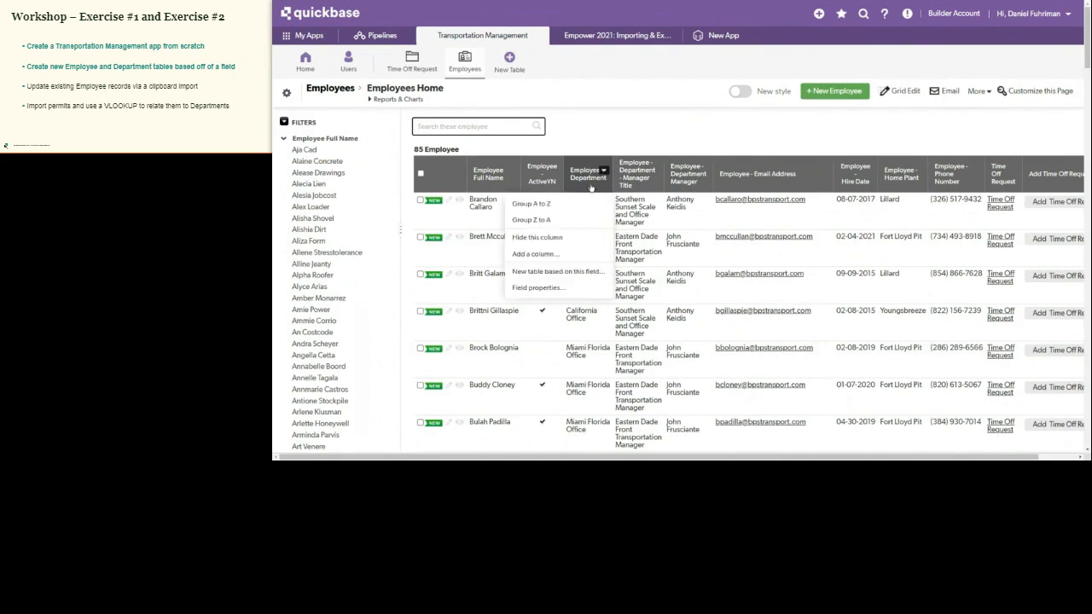
click(529, 273)
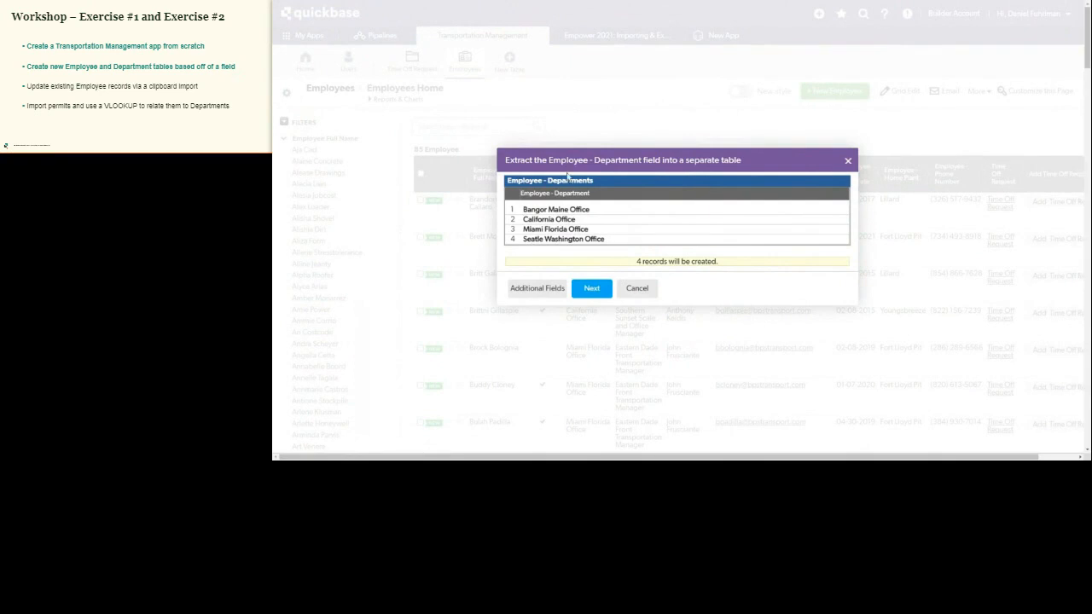
Add Employee - Department - Manager Title and Employee - Department Manager to the fields to extract
click(538, 288)
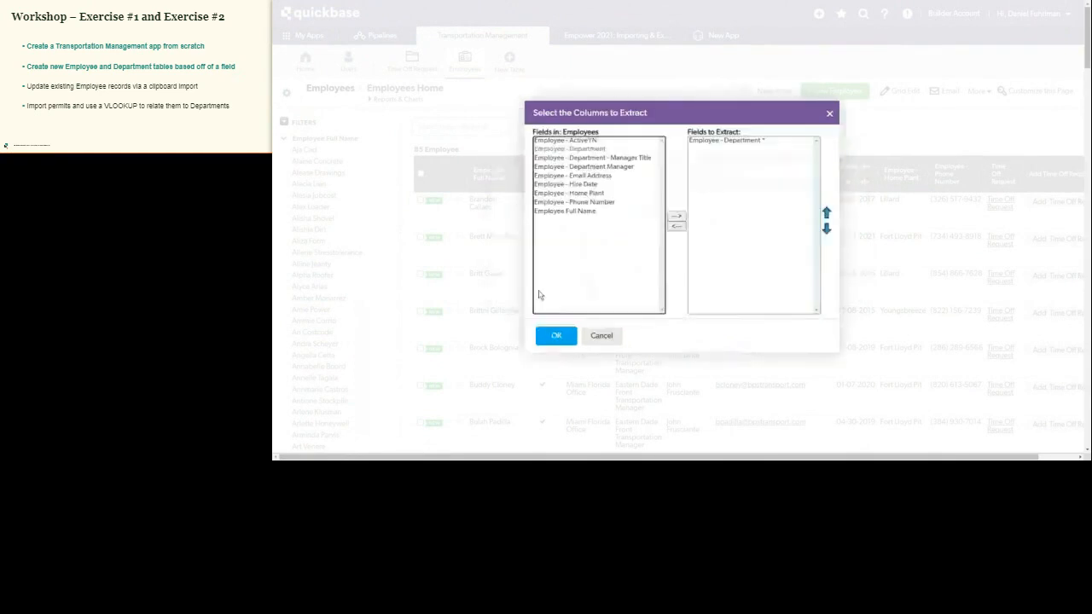
click(589, 159)
click(675, 216)
click(614, 168)
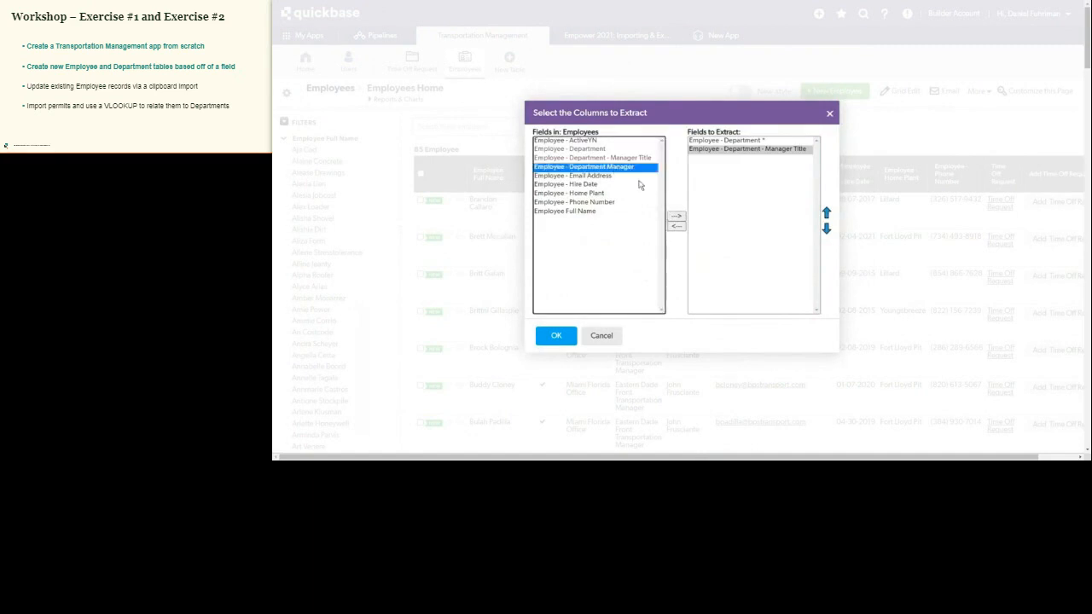
click(674, 216)
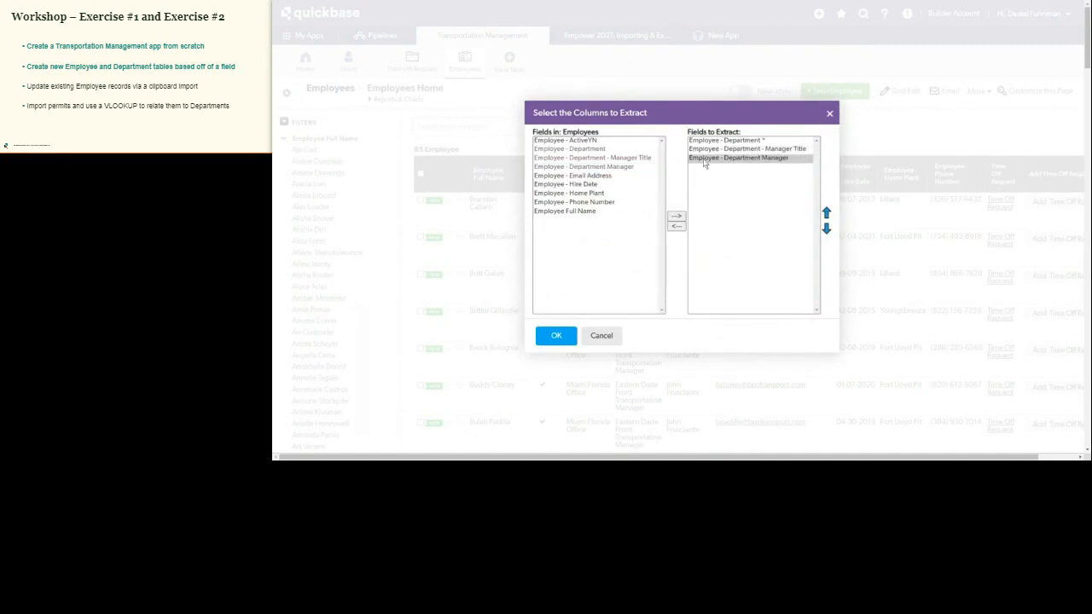
click(556, 336)
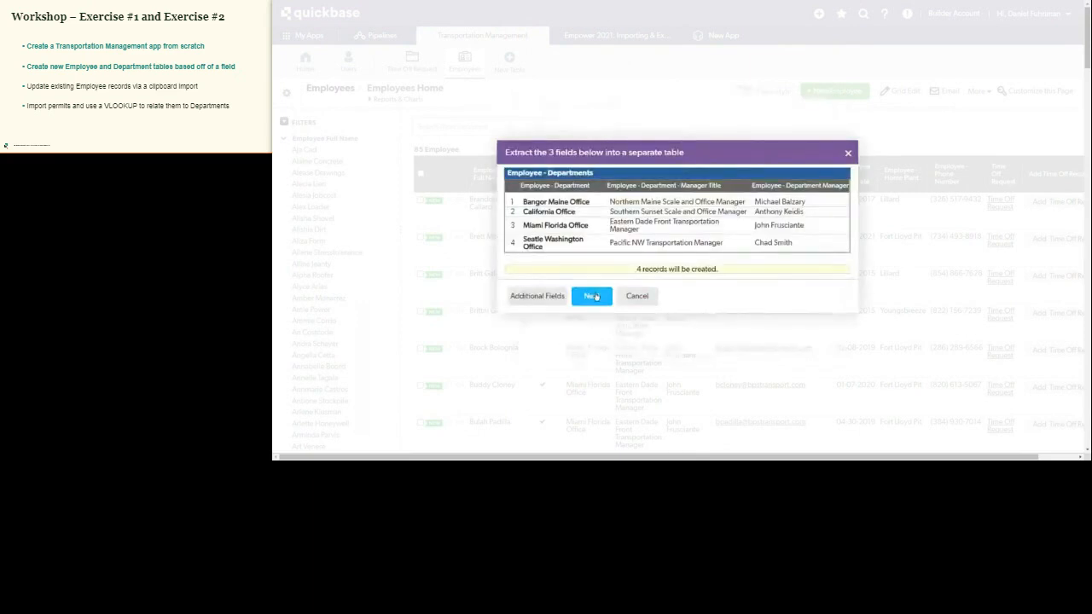
Proceed with the department extraction and name the new table Departments
click(592, 296)
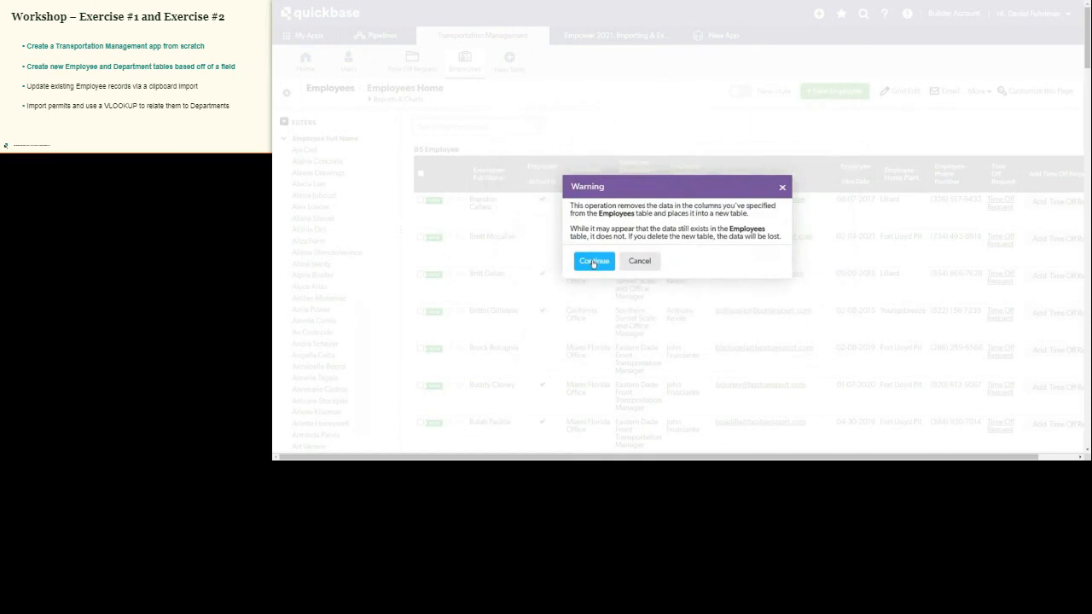
click(593, 262)
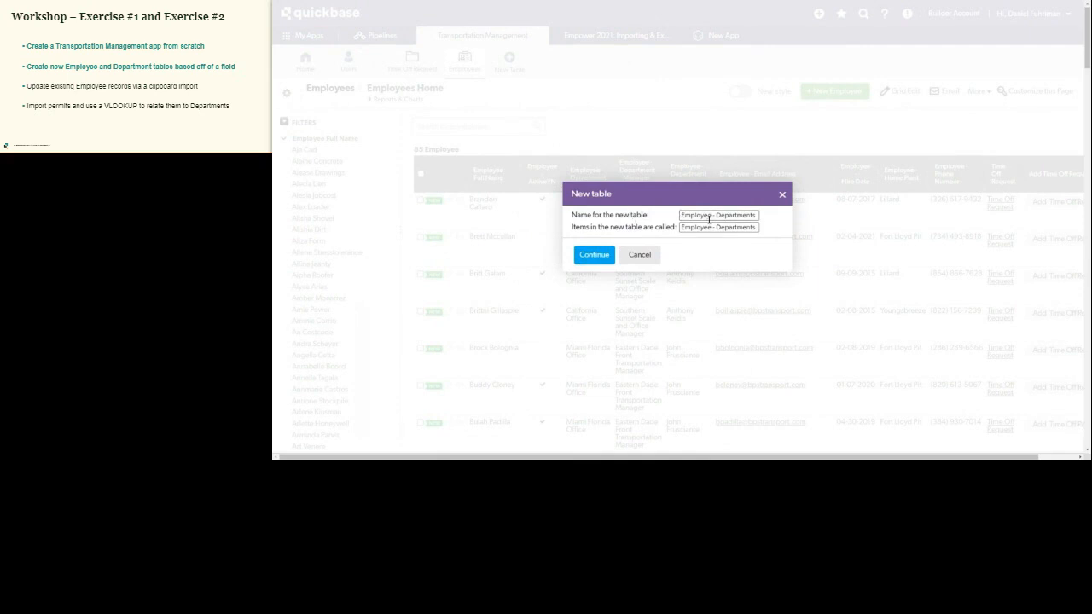
drag(716, 215, 662, 221)
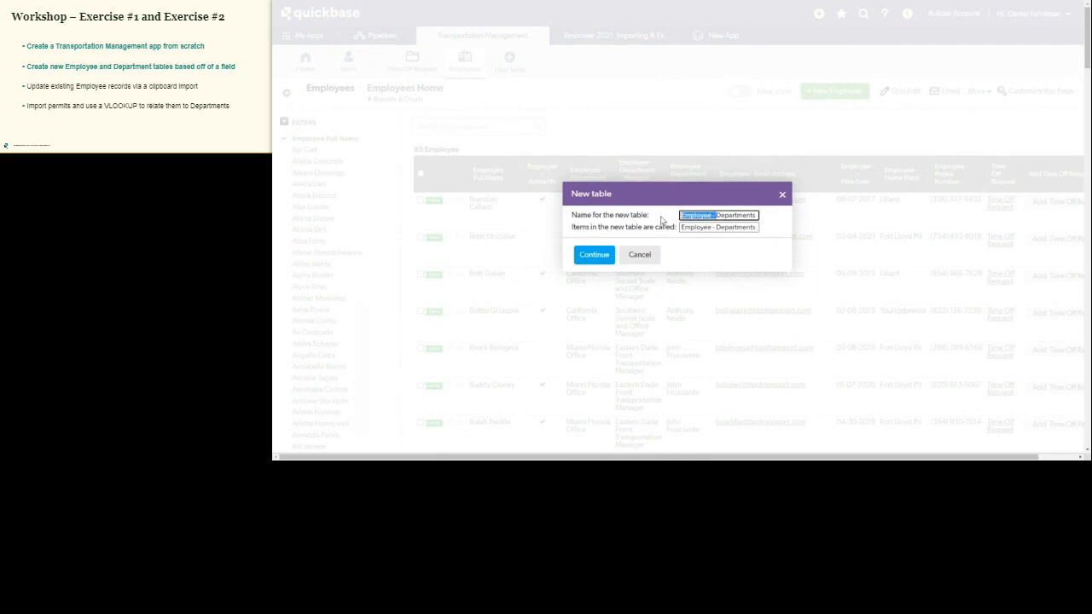
key(BackSpace)
Remove the "Employee -" prefix from the new table's item name and create the table
click(717, 227)
key(BackSpace)
key(BackSpace)
key(BackSpace)
key(BackSpace)
key(BackSpace)
key(BackSpace)
key(BackSpace)
key(BackSpace)
key(BackSpace)
key(BackSpace)
key(BackSpace)
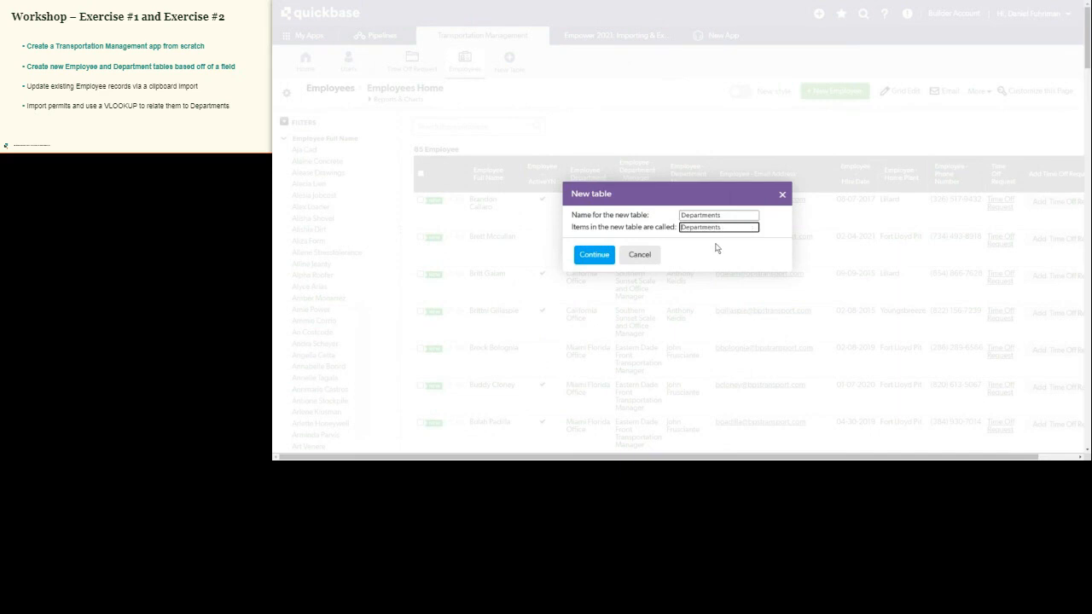
key(BackSpace)
click(594, 256)
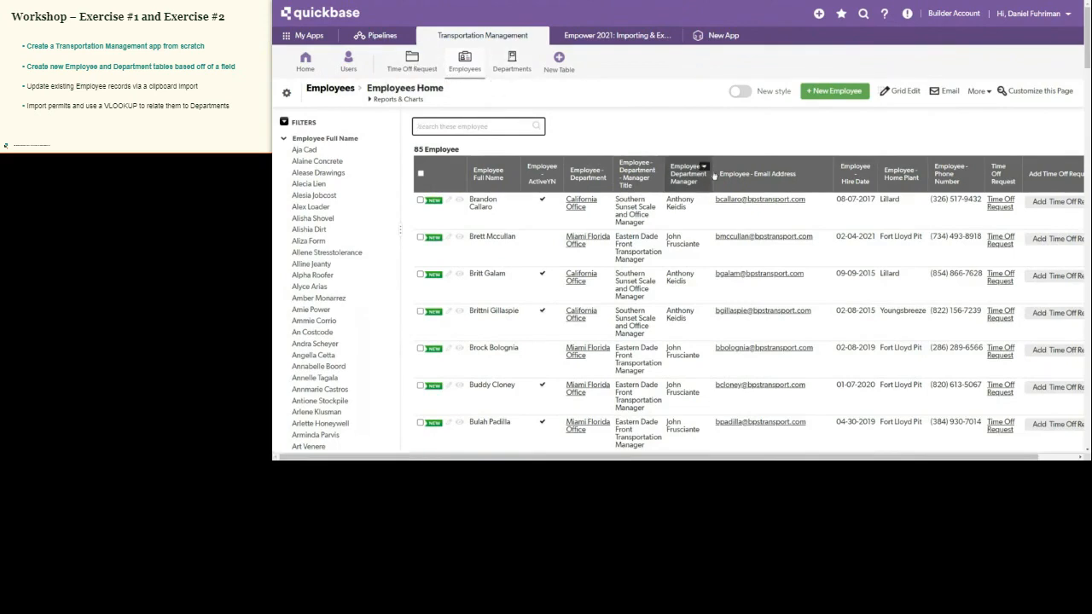
Open the Seatle Washington Office record in the Departments table and review its related employees
click(517, 61)
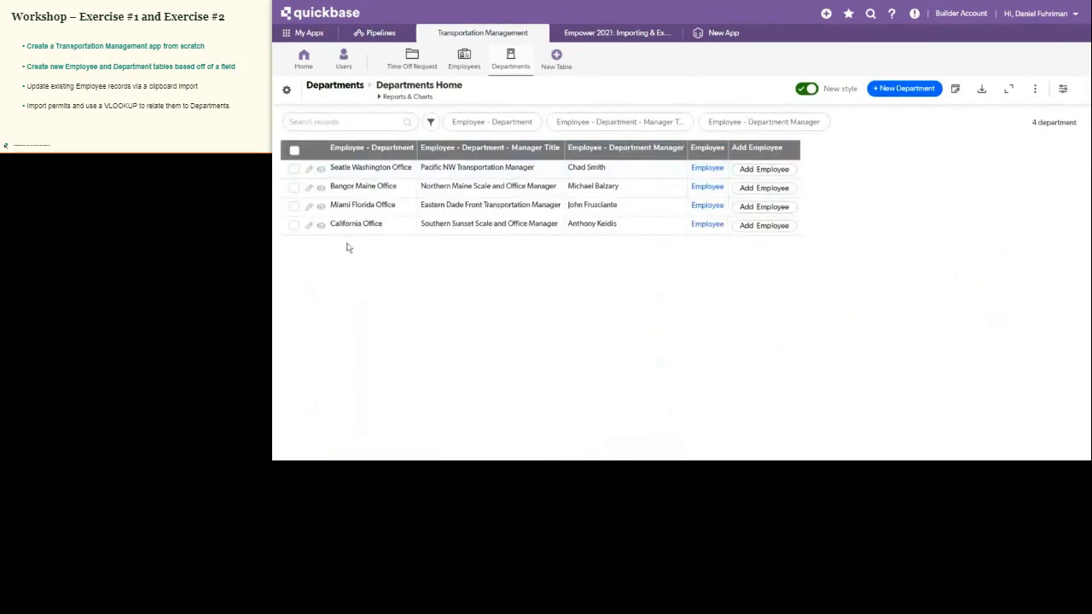
click(321, 170)
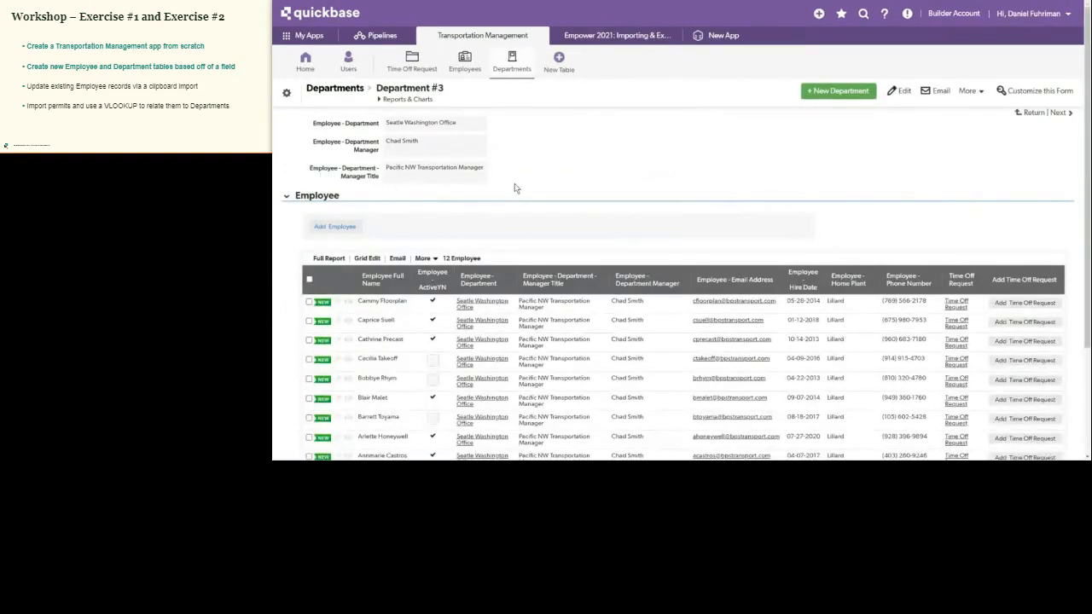
scroll(516, 185, down, 2)
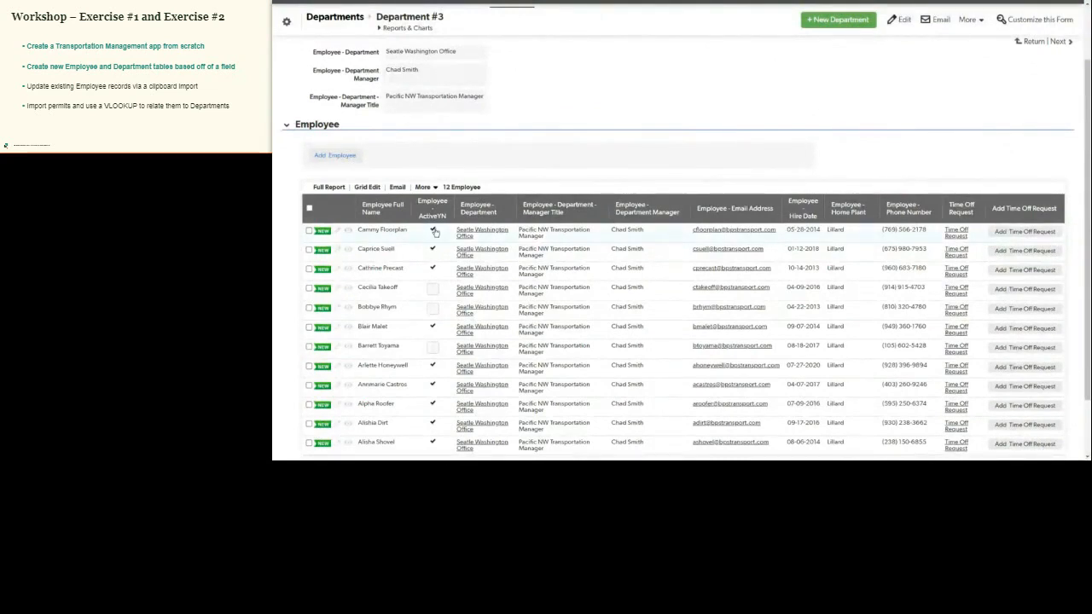
View the first employee listed under the department and review that employee's details and related time off requests
click(348, 231)
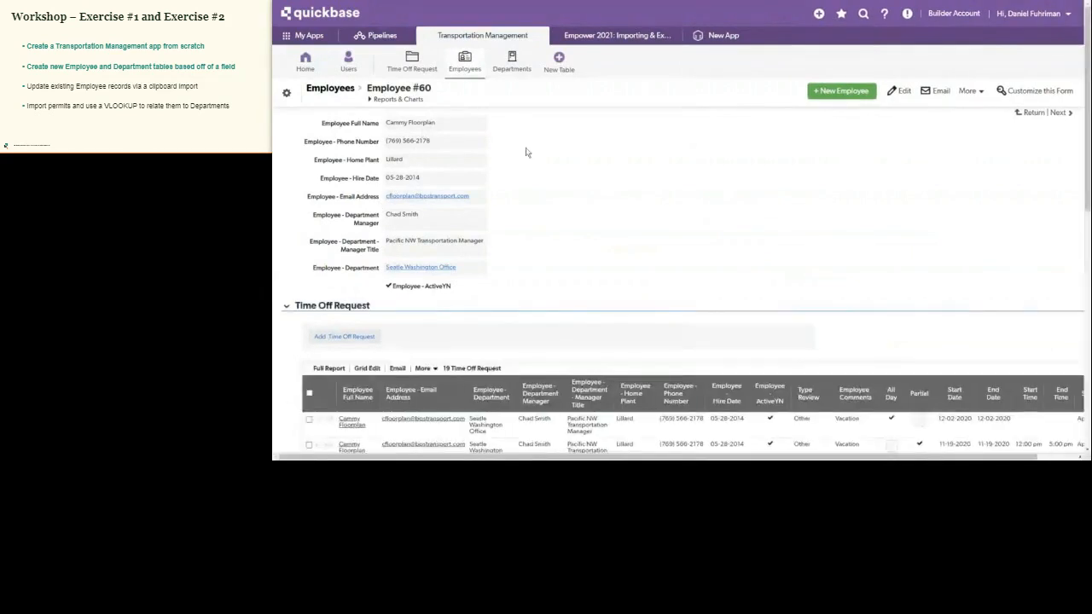
scroll(471, 139, down, 1)
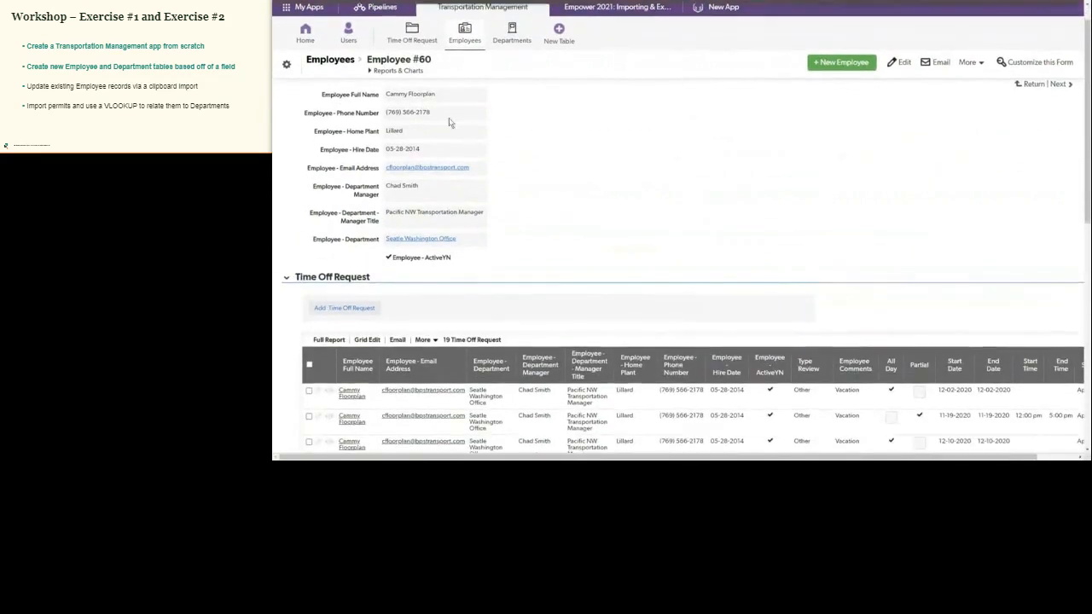
scroll(629, 244, down, 1)
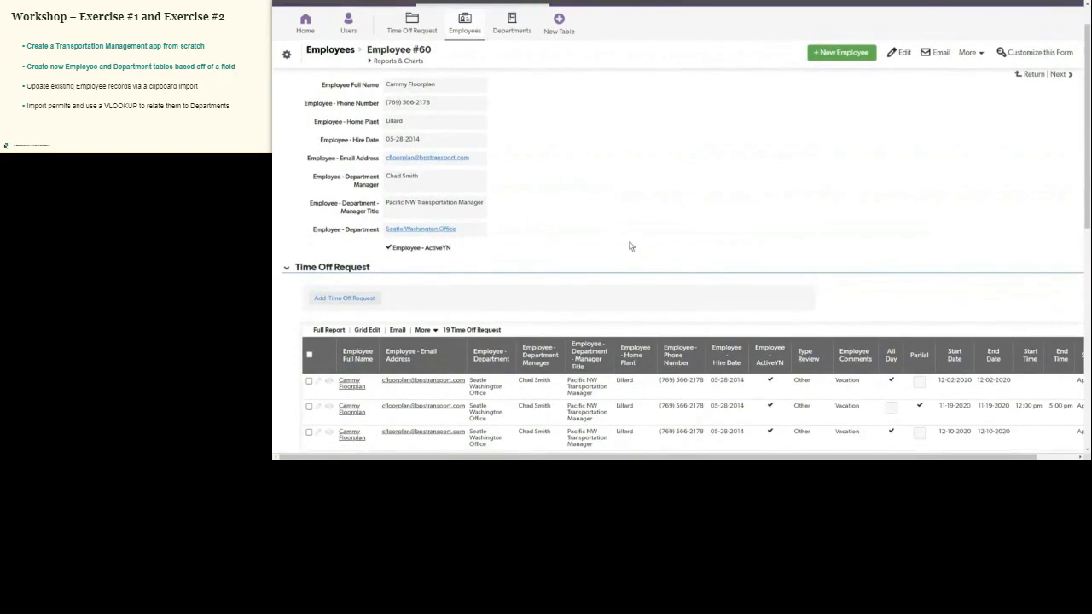
scroll(629, 247, down, 3)
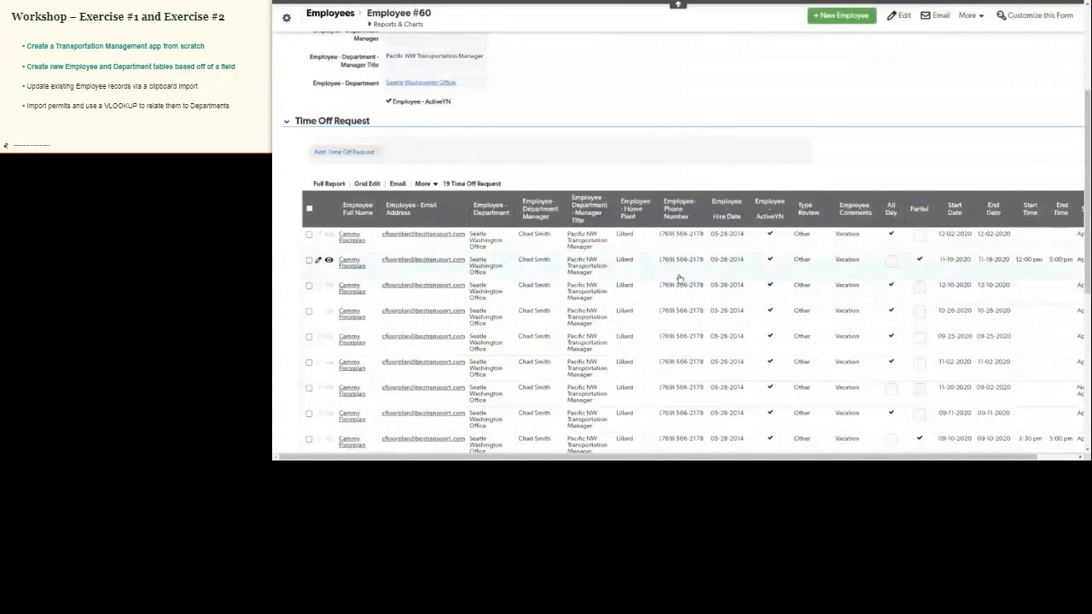
scroll(679, 280, up, 5)
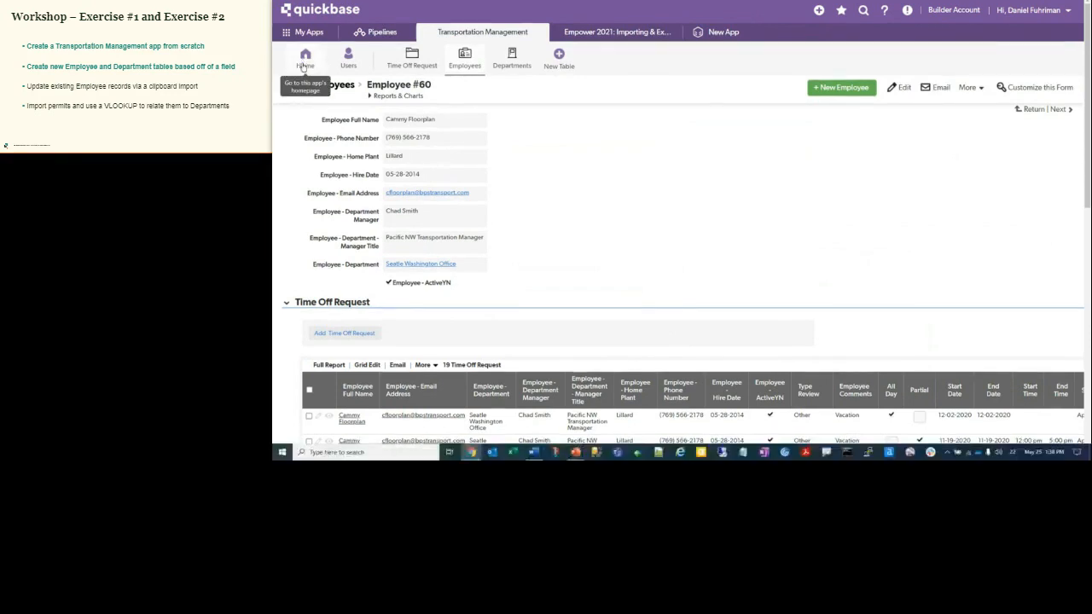
Leave full-screen view and open the Transportation Management app's relationship diagram to examine how its tables are related
key(F11)
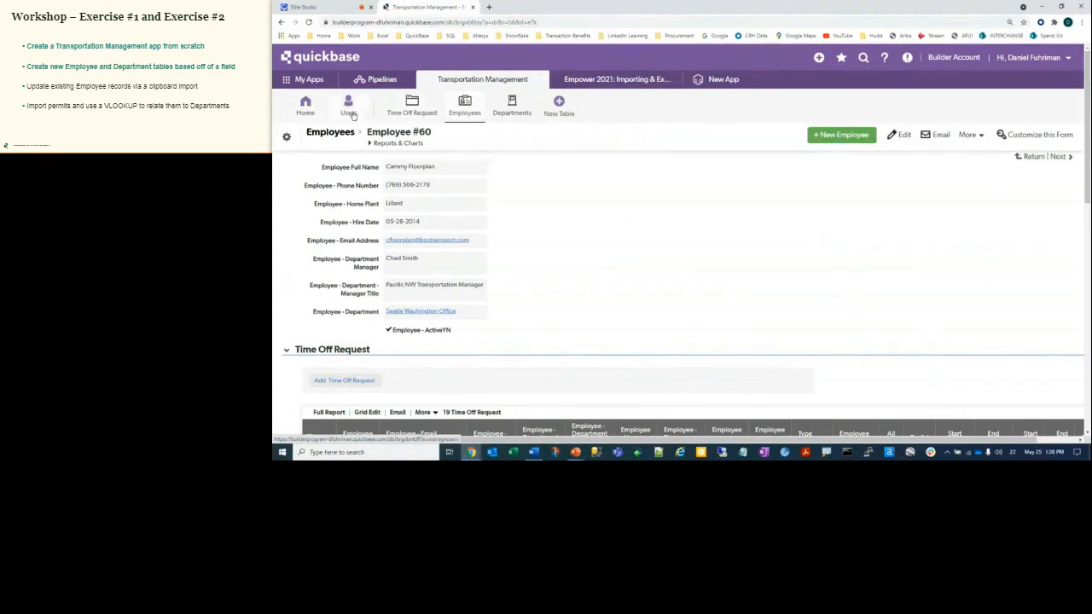
click(306, 109)
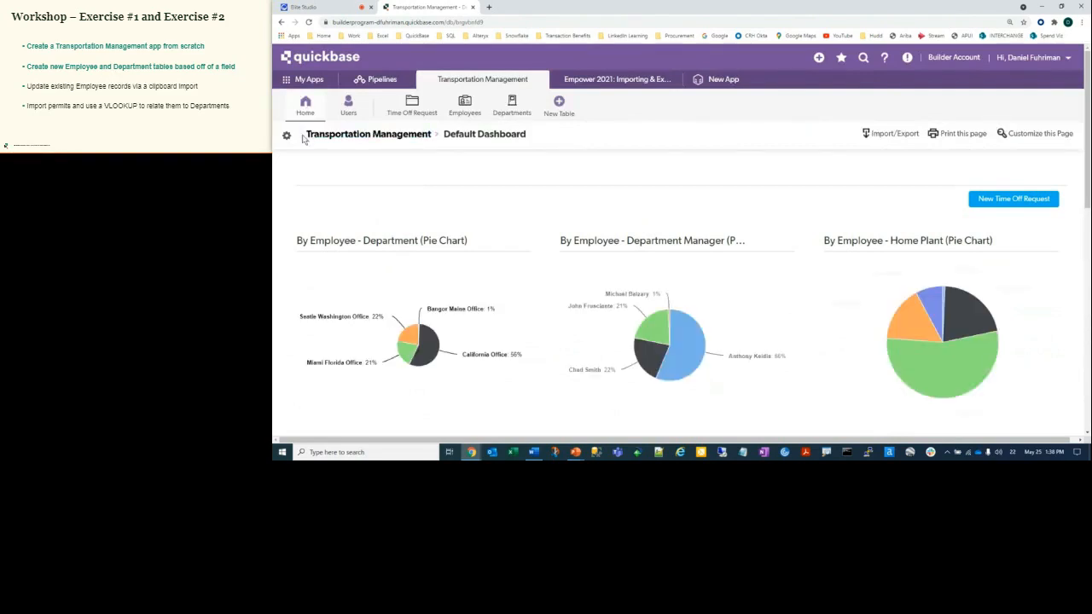
click(286, 137)
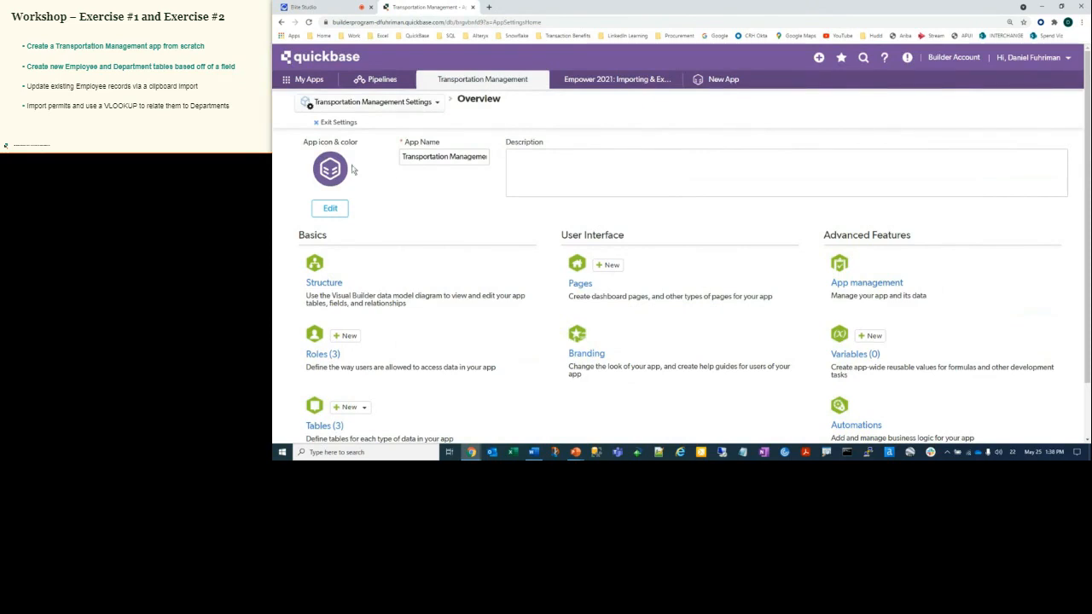
click(873, 289)
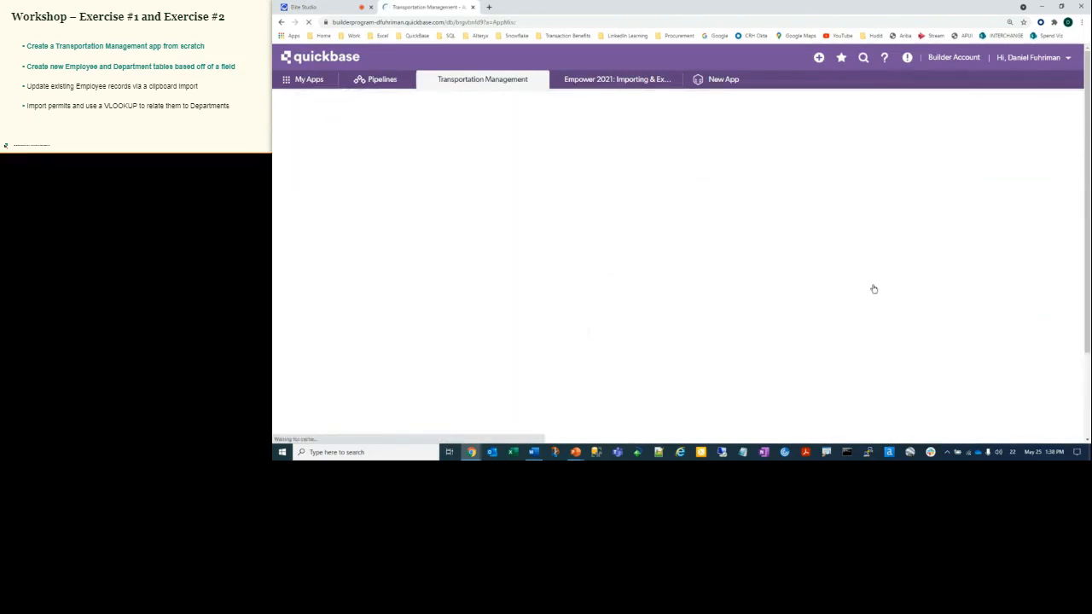
click(436, 235)
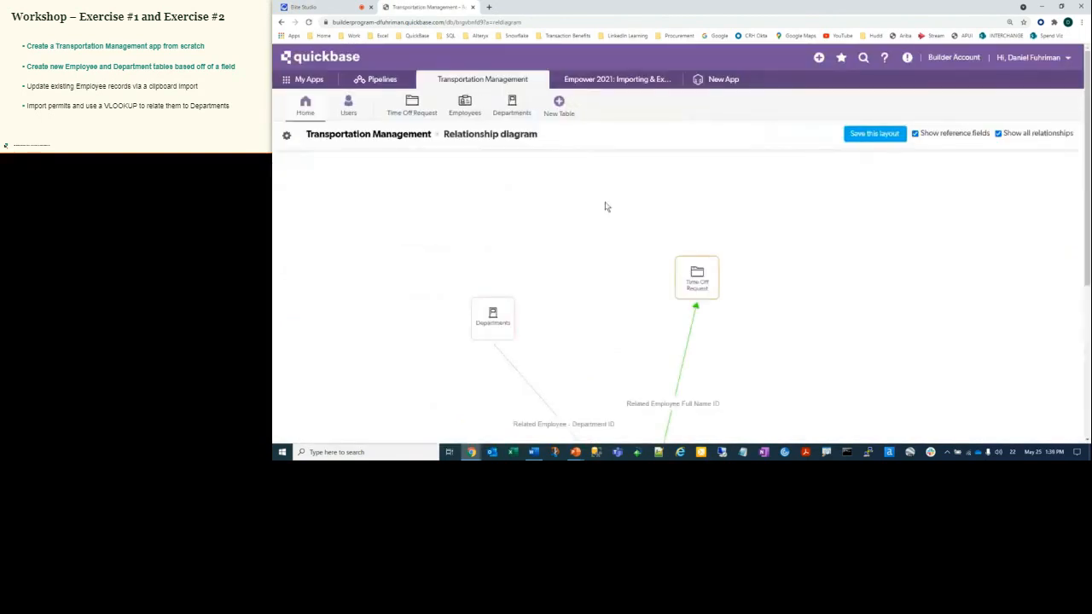
scroll(604, 210, down, 2)
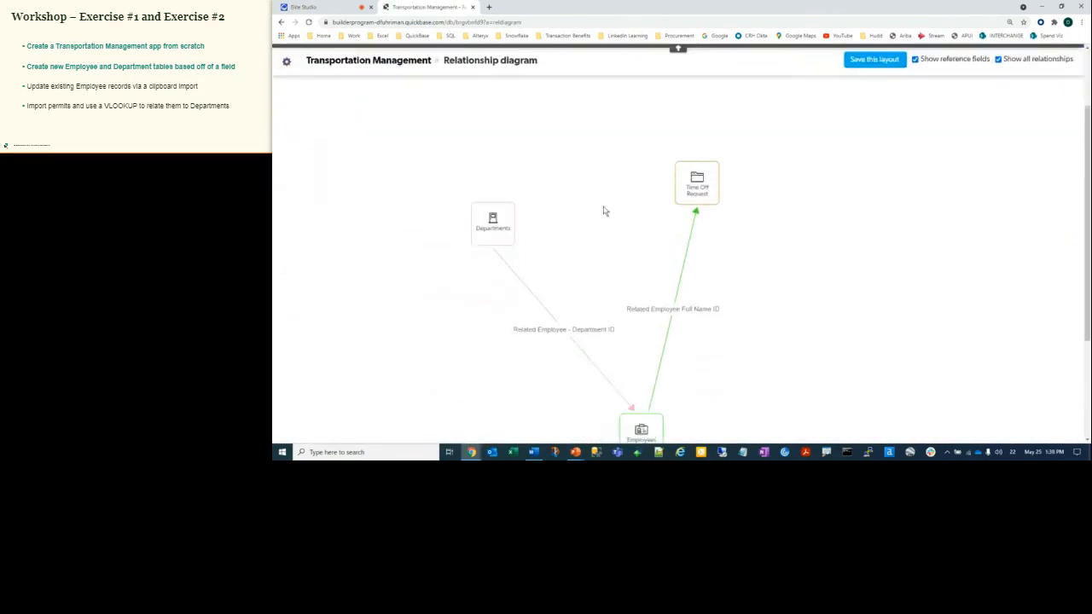
scroll(604, 210, down, 1)
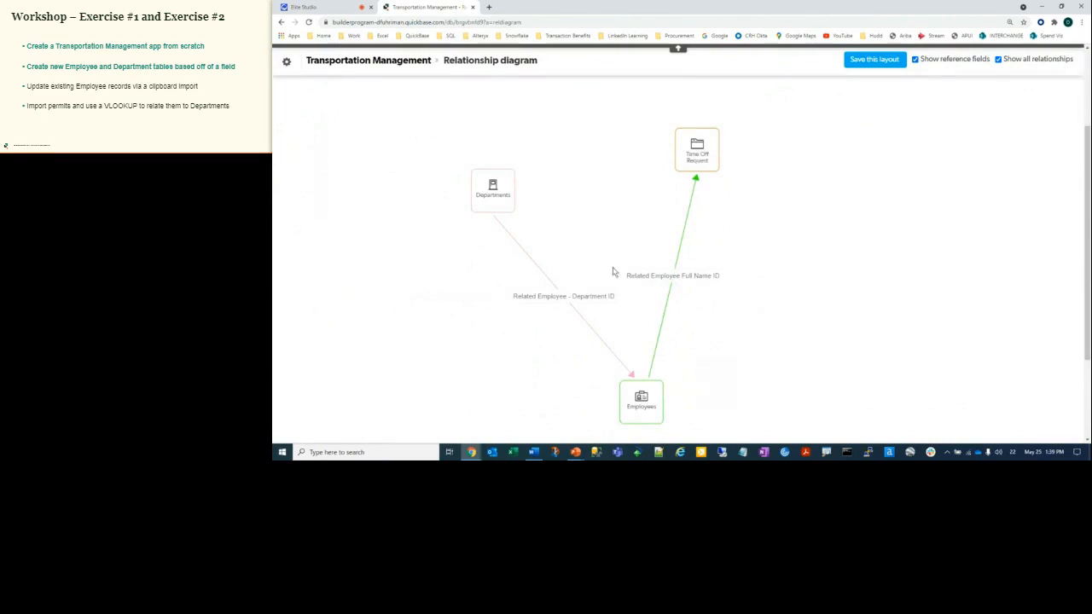
scroll(534, 222, up, 3)
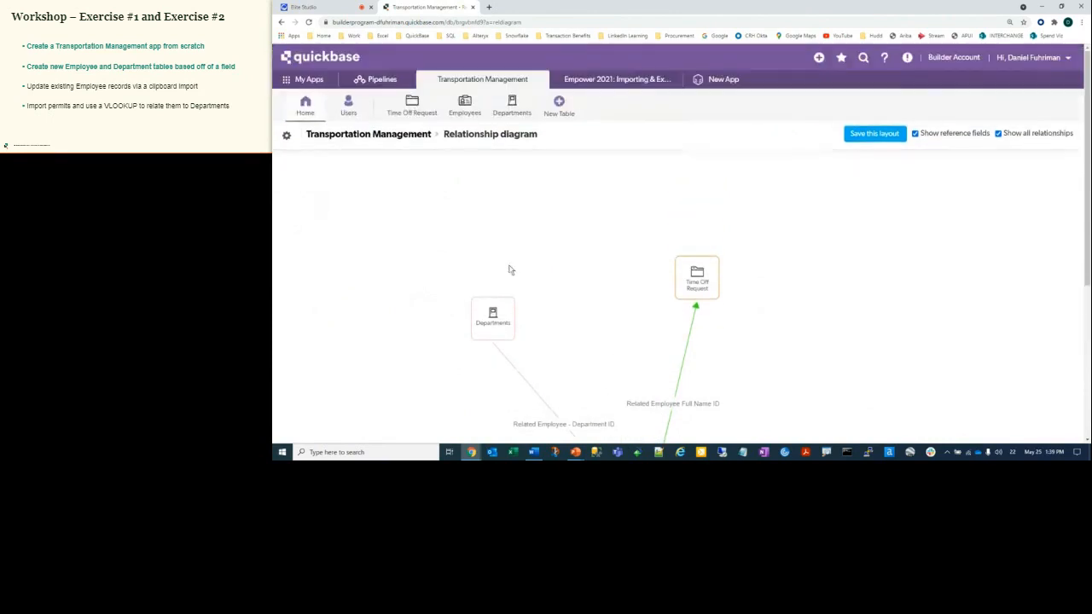
Arrange the relationship diagram in one horizontal row ordered Departments, Employees, Time Off Request
drag(495, 313, 286, 170)
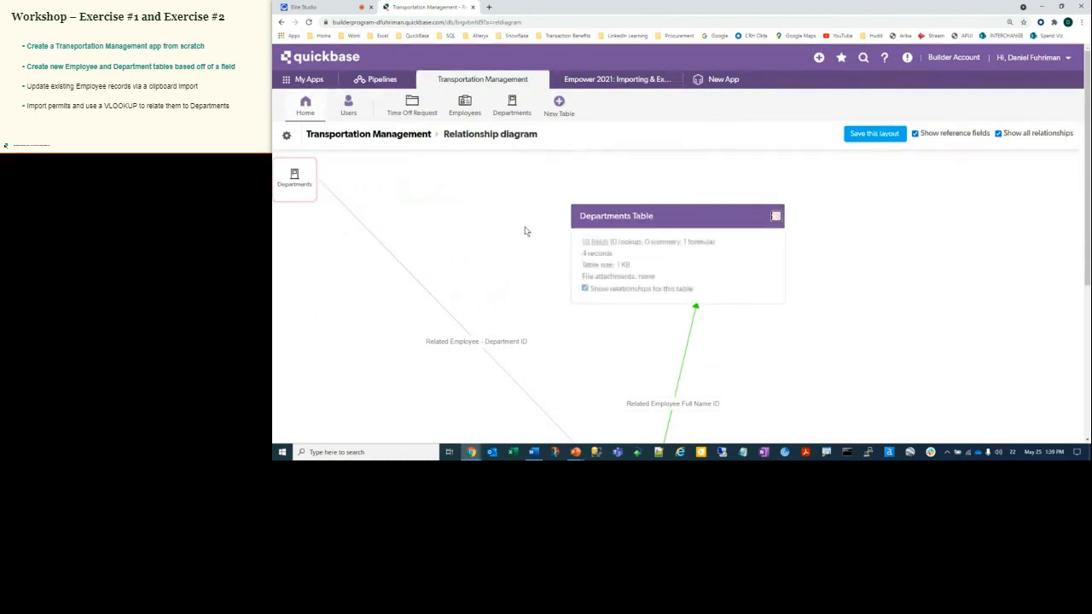
scroll(588, 283, down, 2)
drag(641, 424, 453, 114)
scroll(453, 114, up, 2)
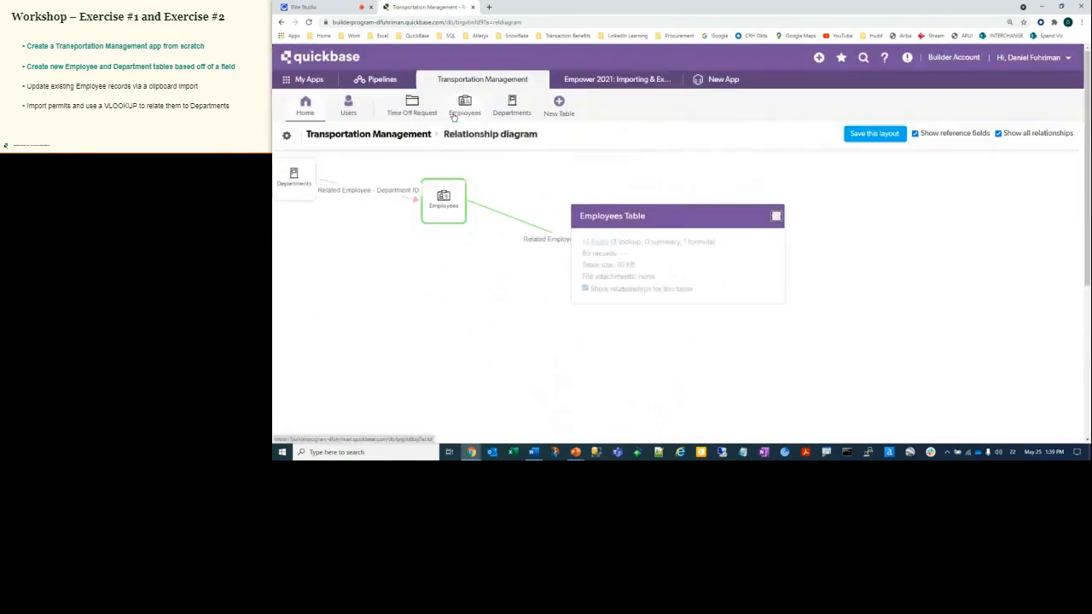
click(777, 216)
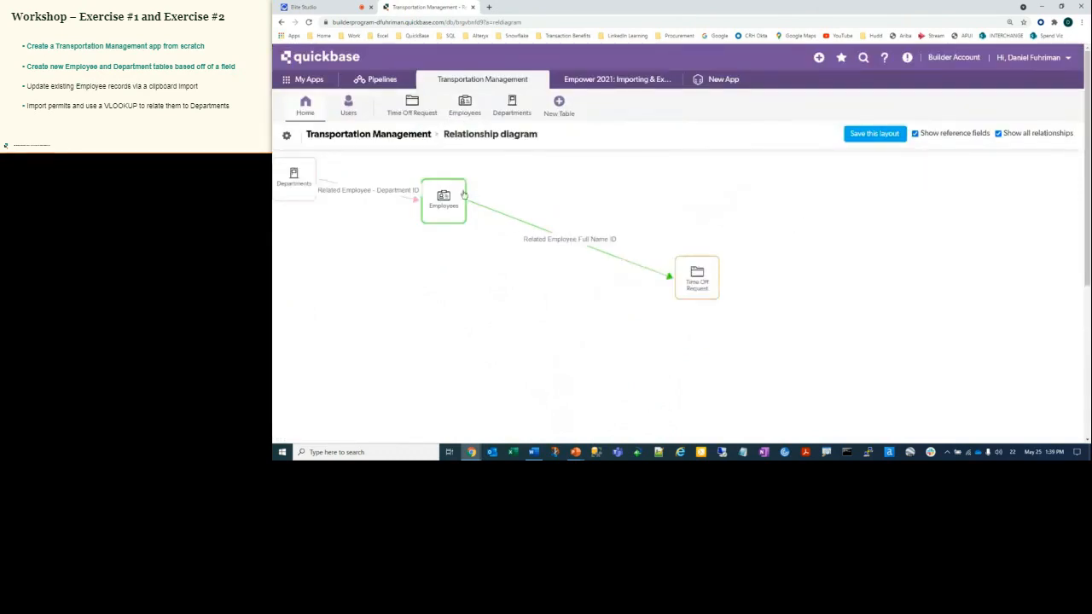
drag(455, 190, 493, 164)
drag(695, 273, 646, 179)
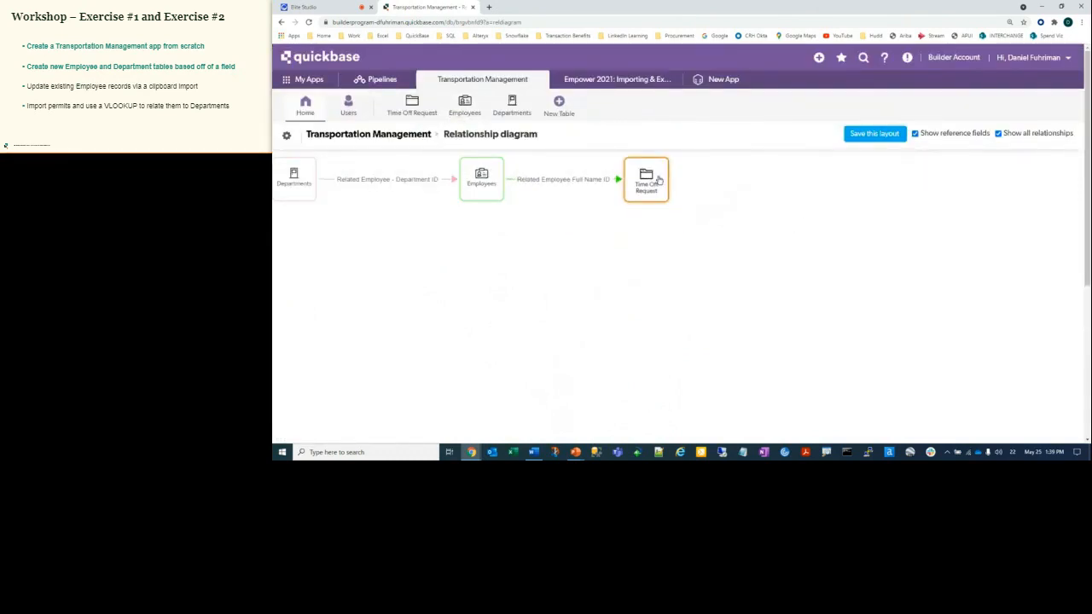
Hide the reference fields in the relationship diagram, close the Time Off Request table details and save the layout
click(915, 134)
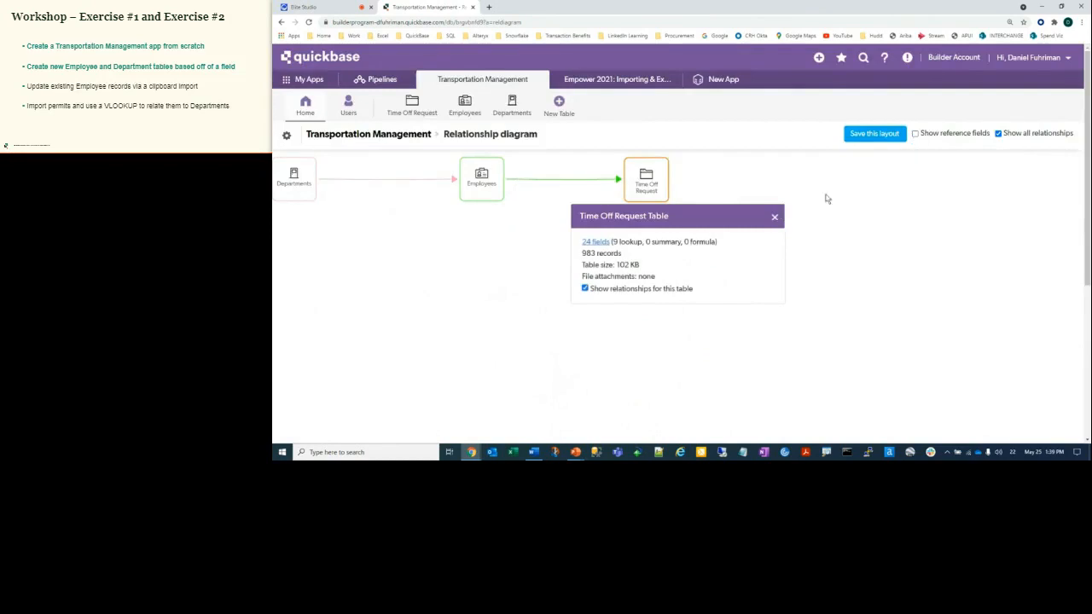
click(776, 216)
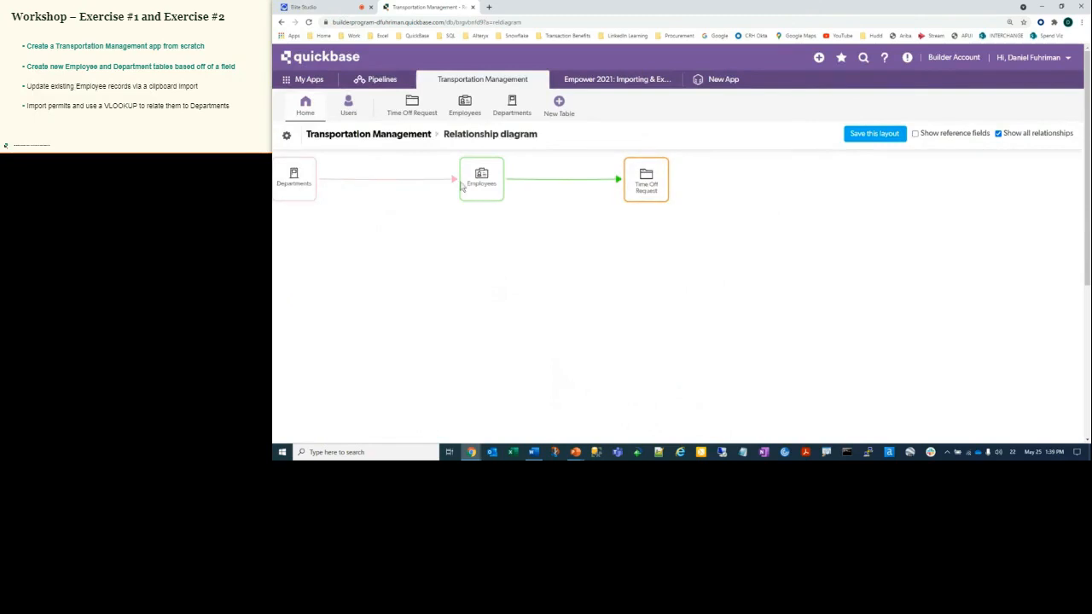
click(869, 134)
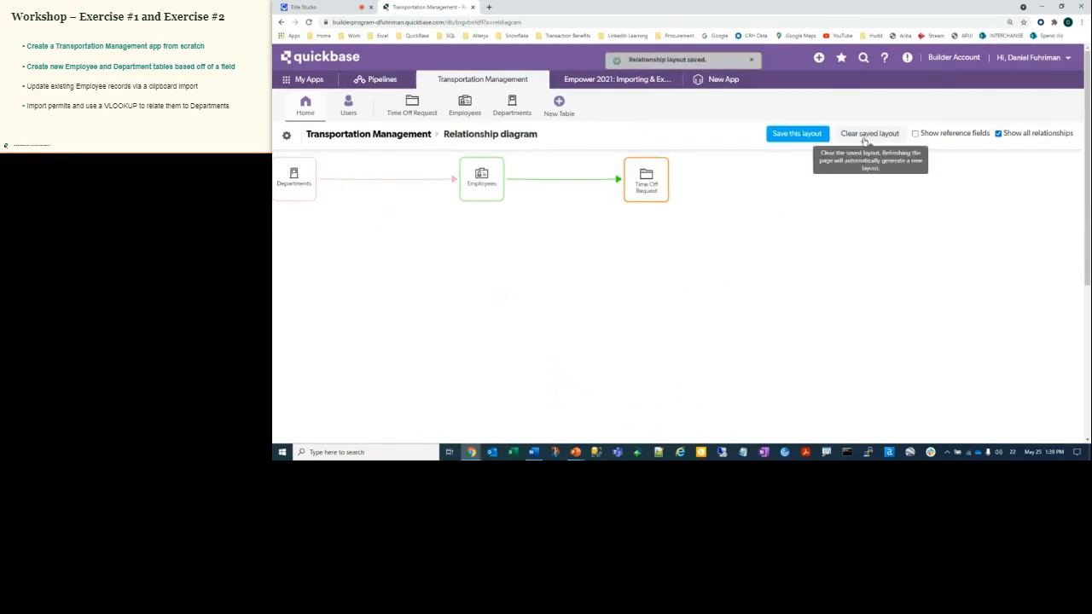
Open the app's table settings in a separate browser tab and reorder the tables as Departments, Employees, Time Off Request
middle_click(310, 106)
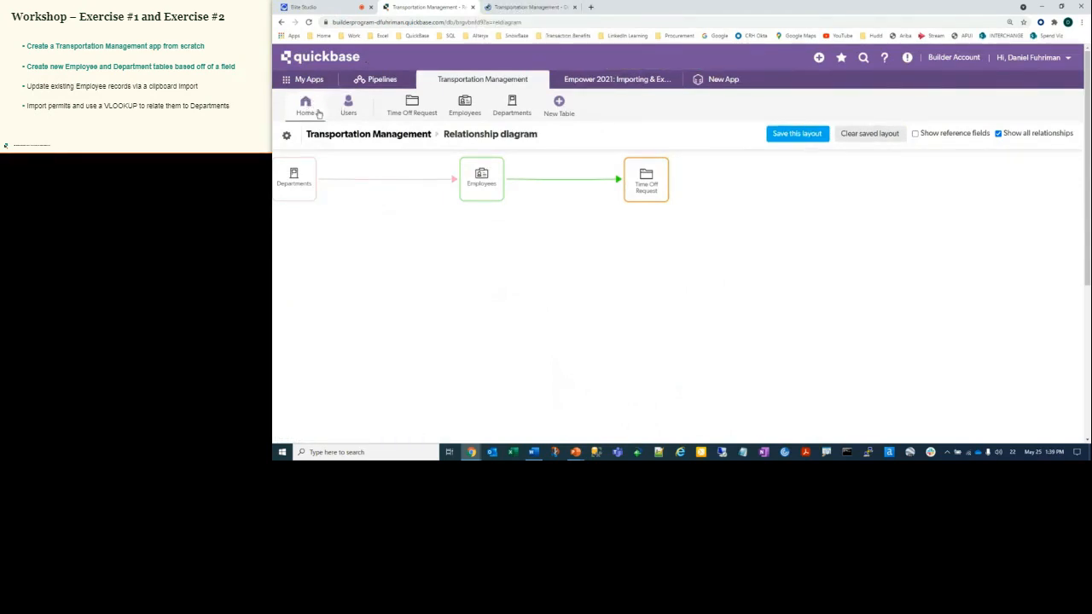
click(517, 9)
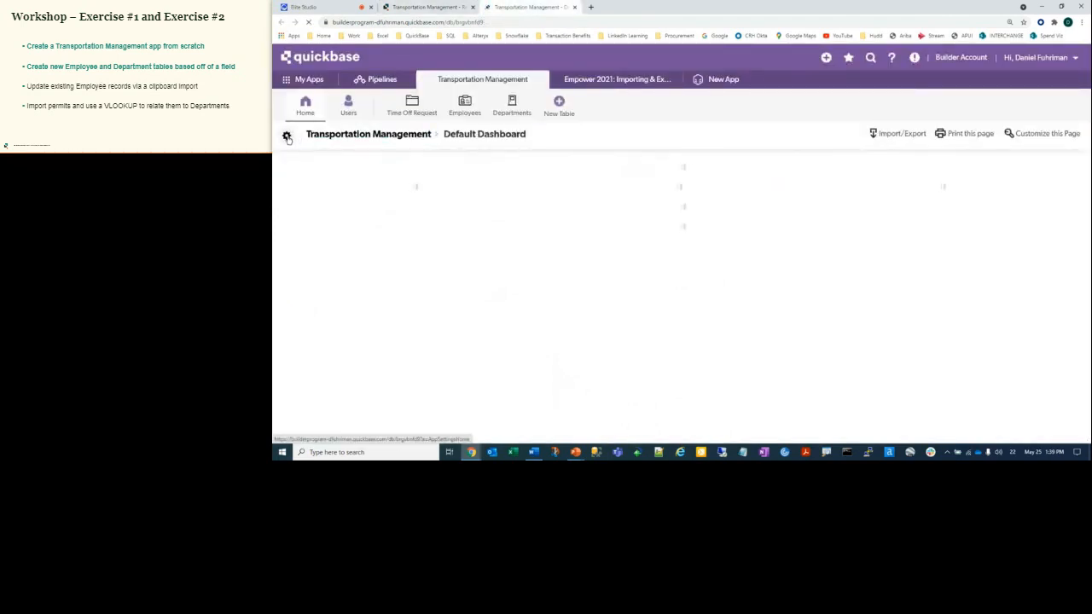
click(287, 138)
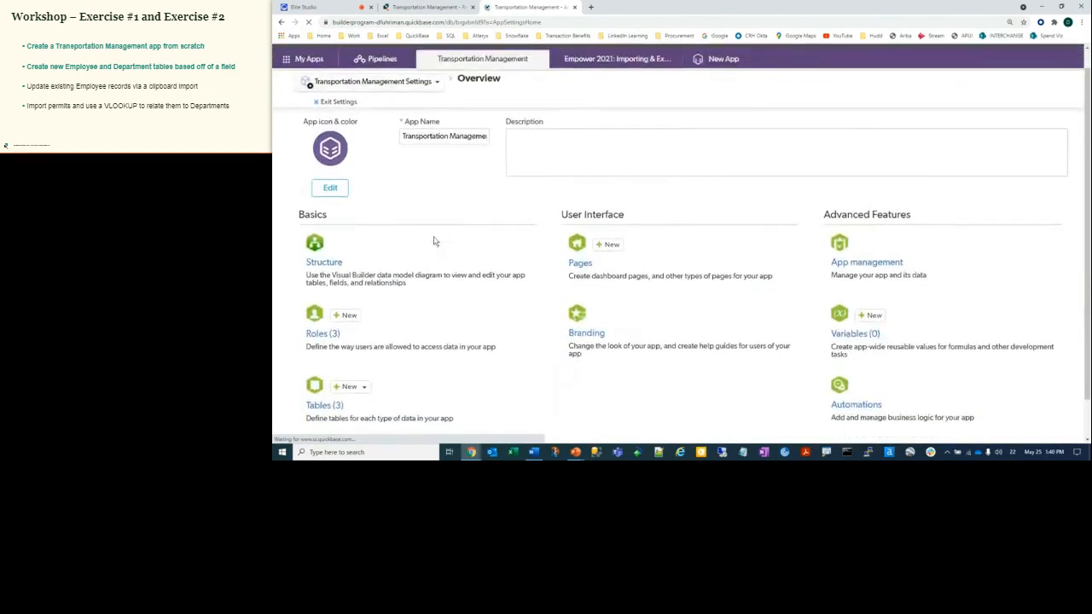
click(323, 398)
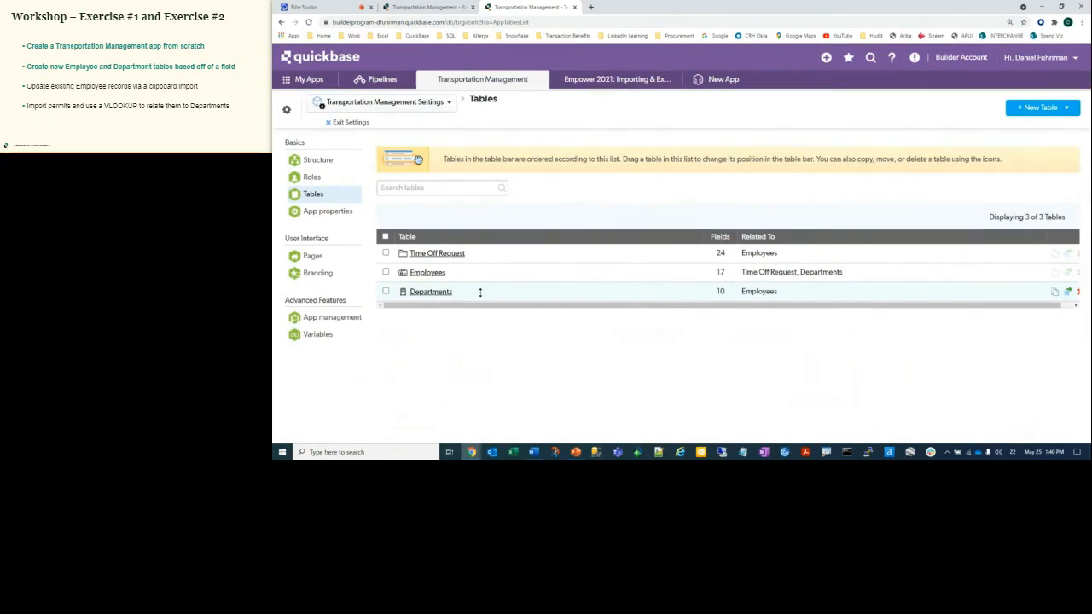
drag(480, 292, 469, 269)
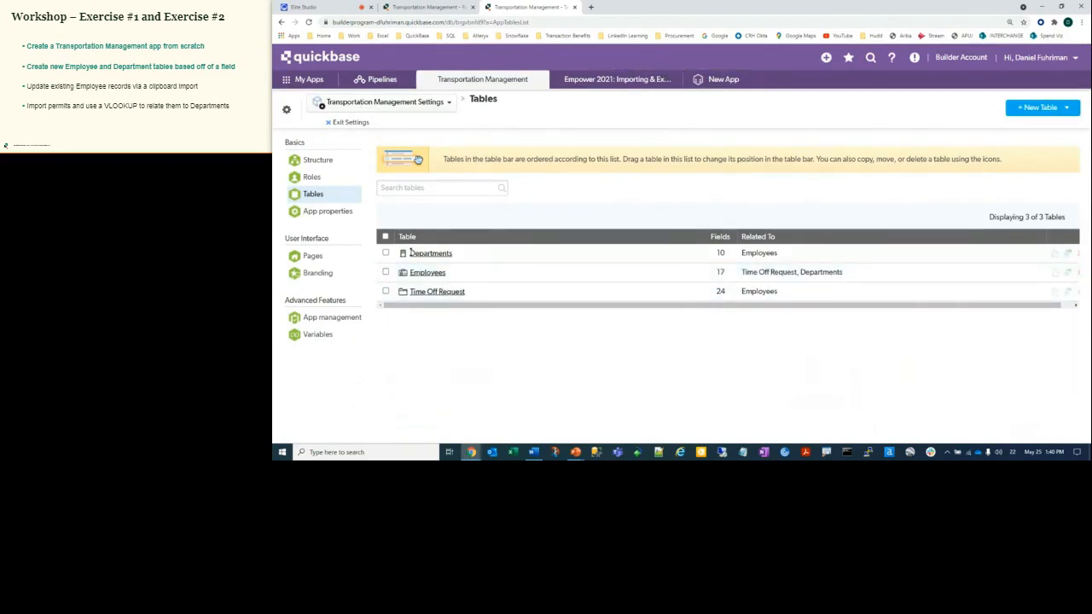
Return to the relationship diagram and turn off the reference field labels there again
click(427, 7)
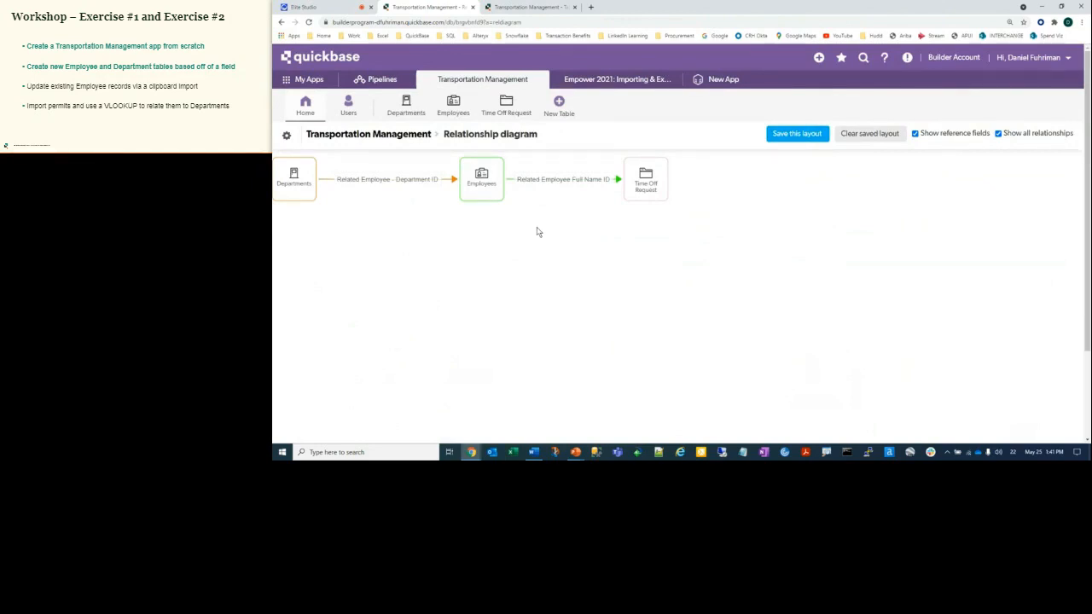
click(915, 133)
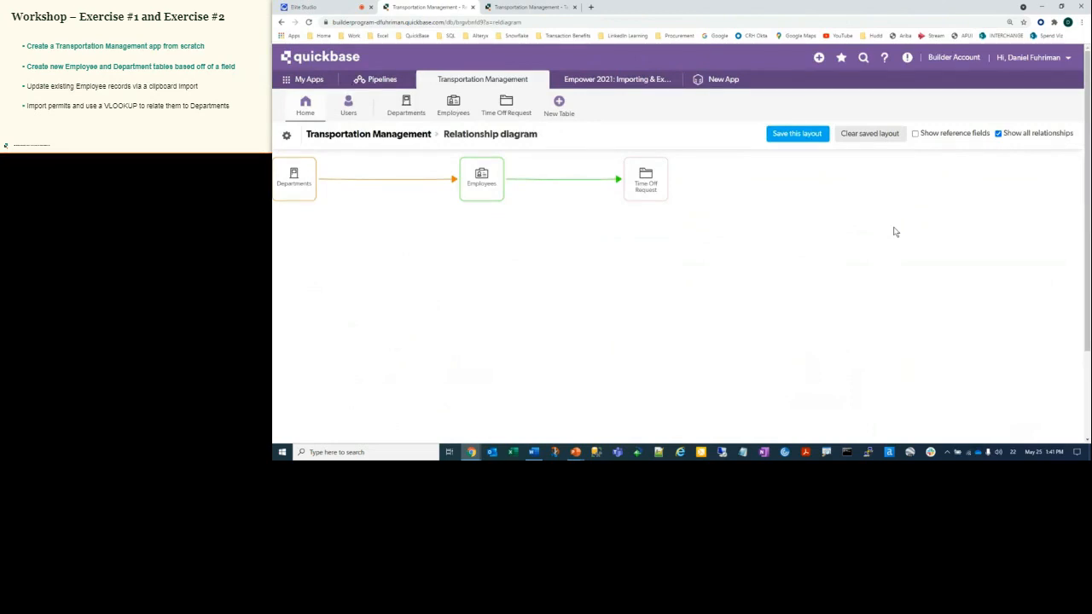
Switch back to the settings browser tab, exit to the app's dashboard and reopen the app's list of tables
click(530, 7)
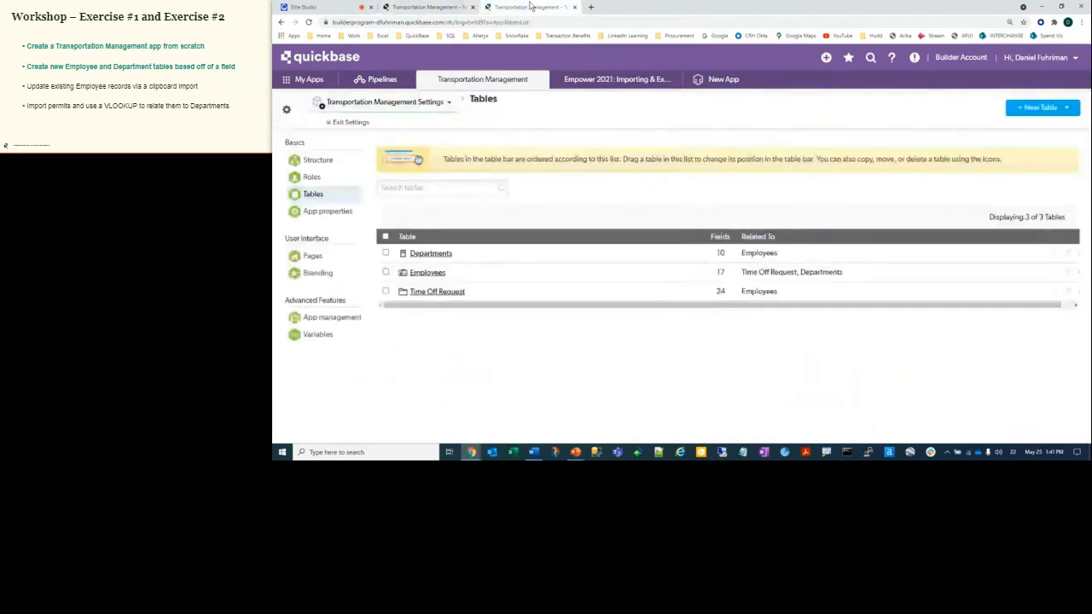
click(347, 124)
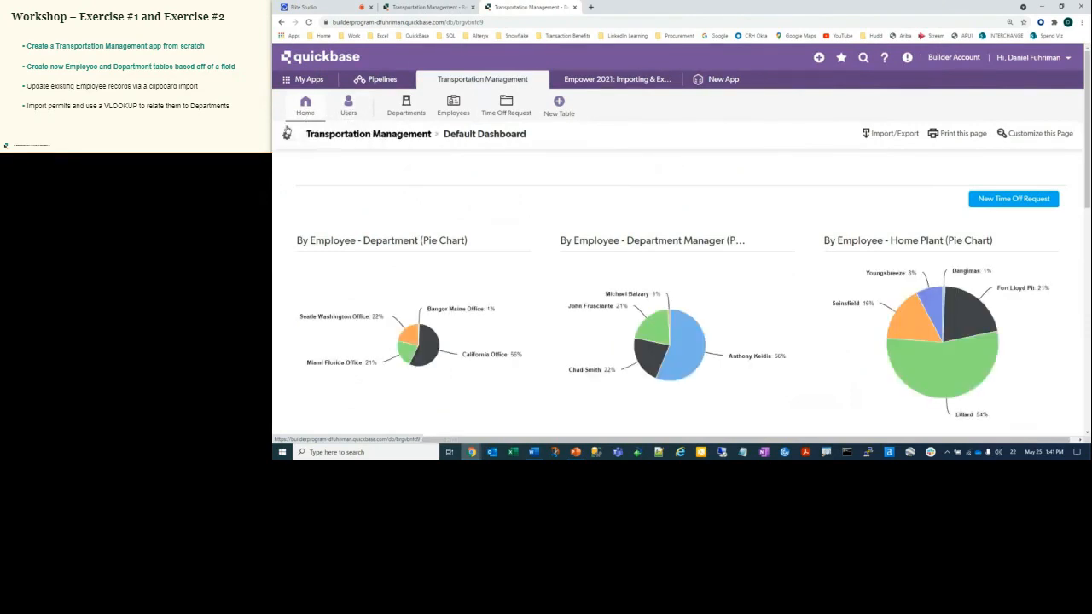
click(287, 140)
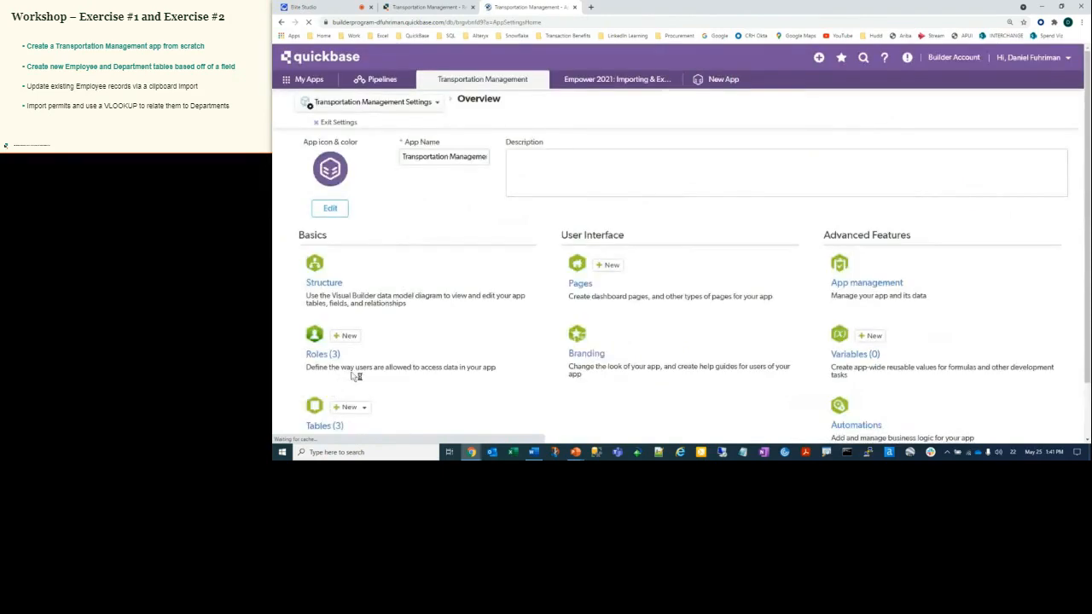
scroll(356, 376, down, 1)
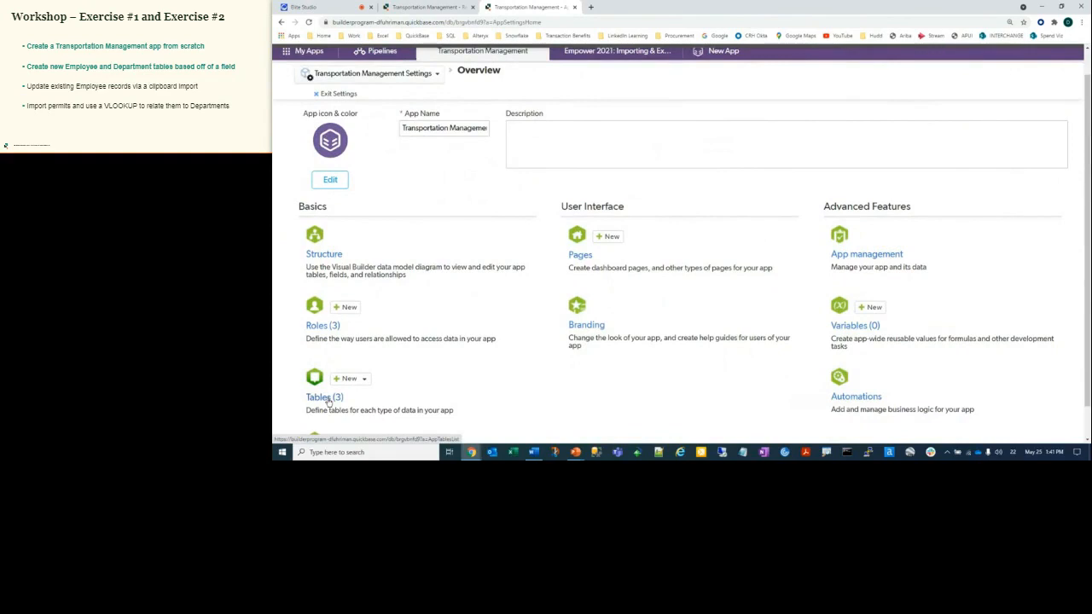
click(328, 401)
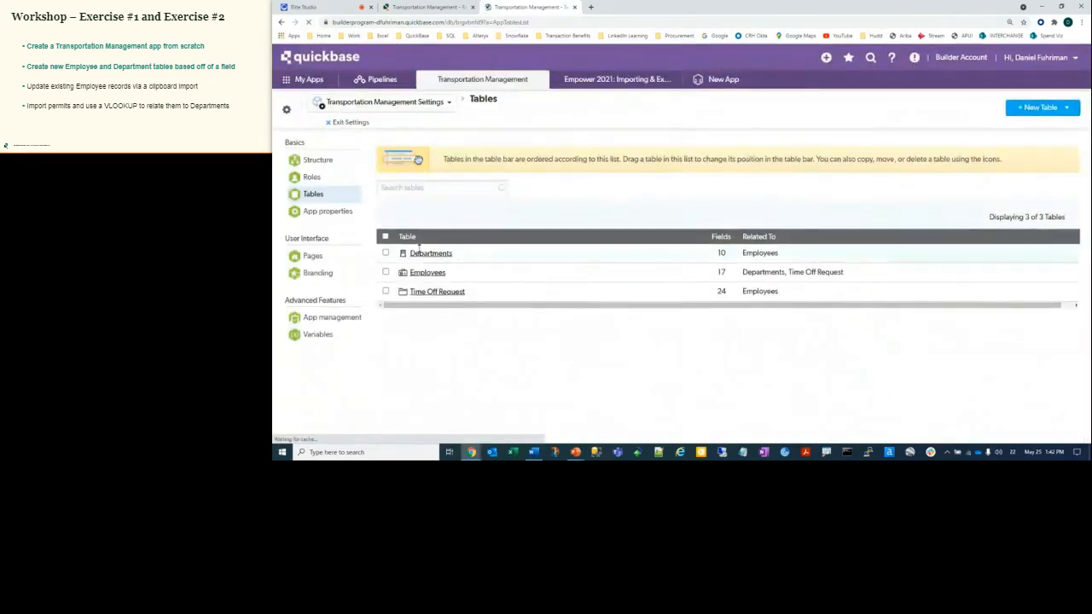
click(477, 253)
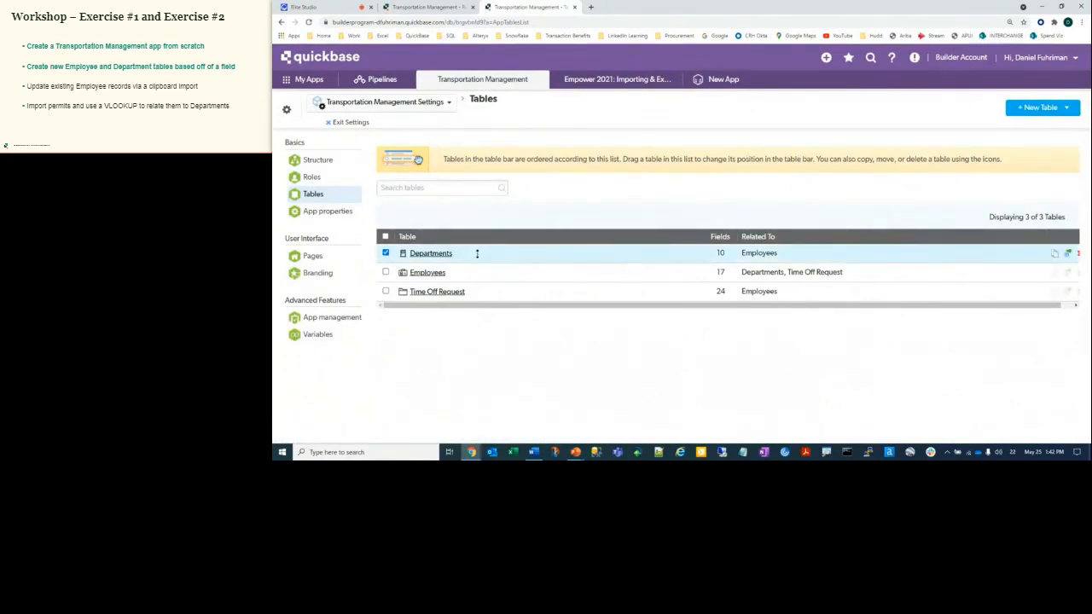
mouse_move(477, 253)
mouse_down()
mouse_move(478, 296)
mouse_move(487, 247)
mouse_up()
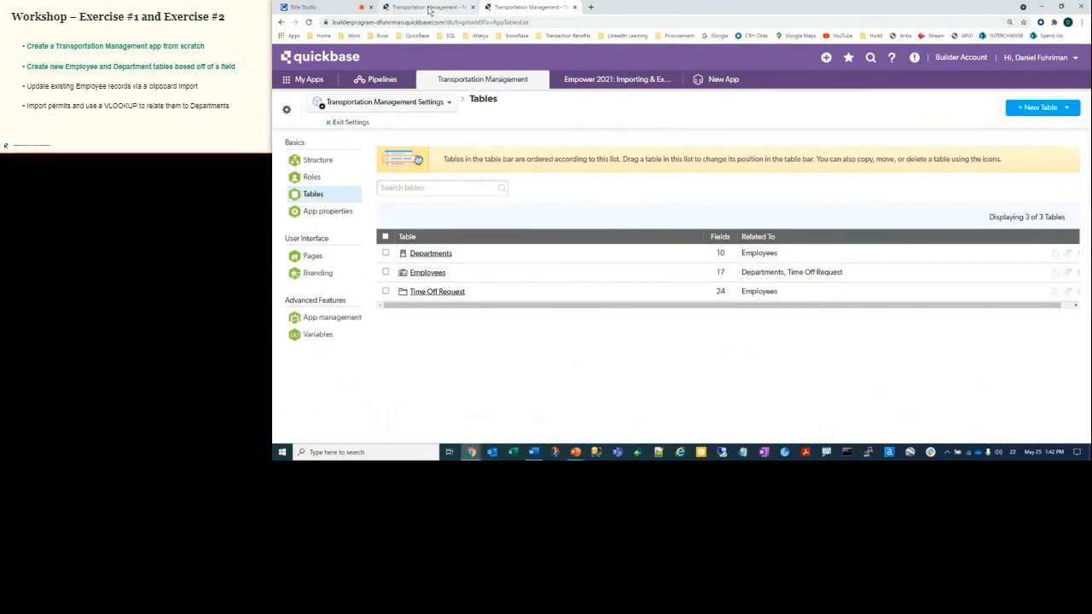
In the relationship diagram's browser tab, open the Seatle Washington Office department record and examine its title and the record ID in the URL
click(429, 9)
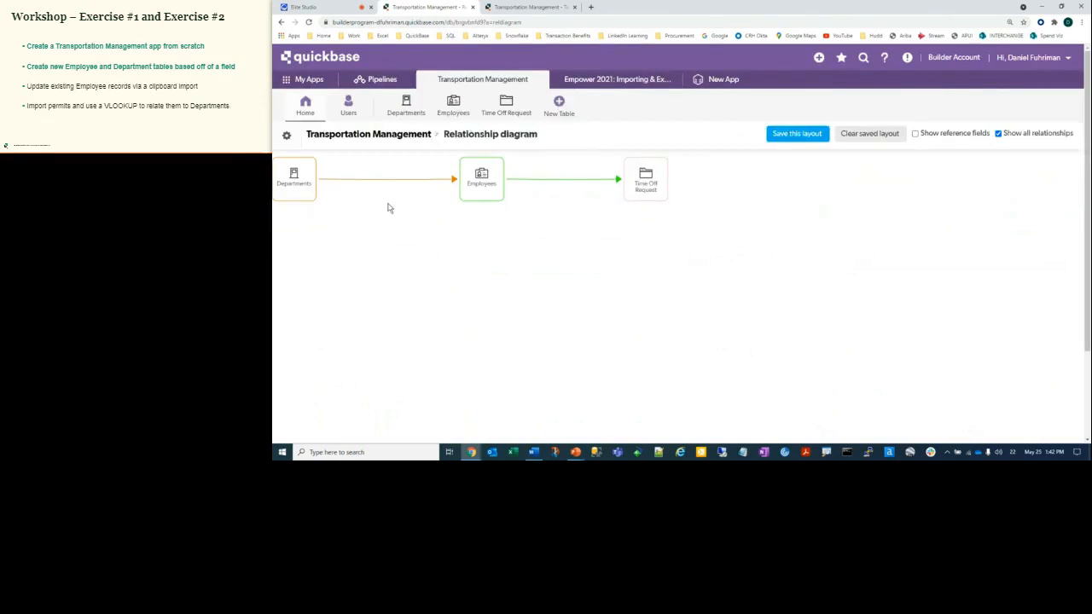
click(407, 115)
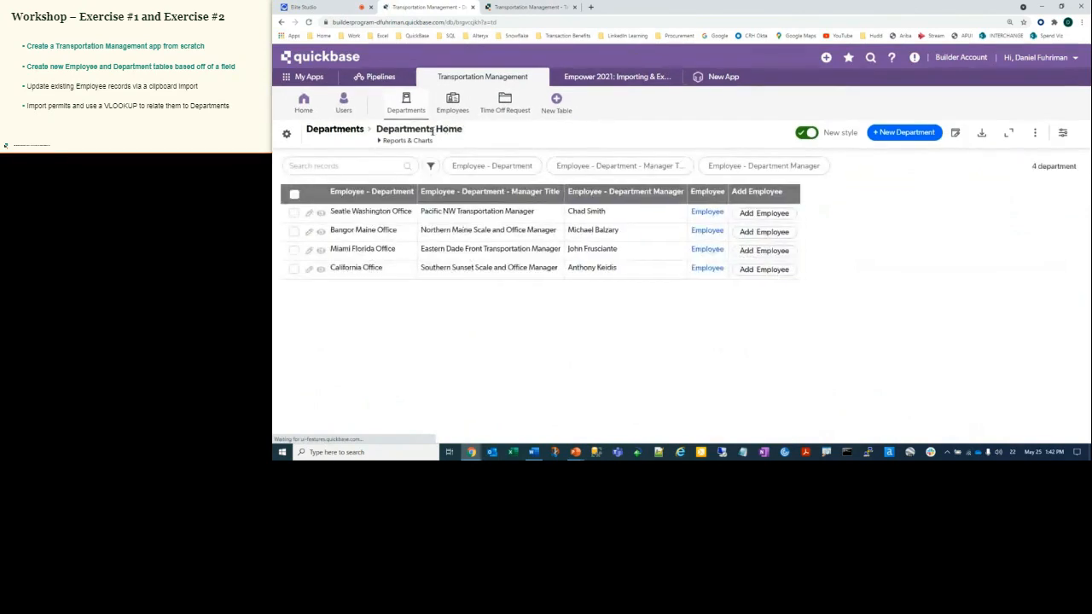
click(322, 214)
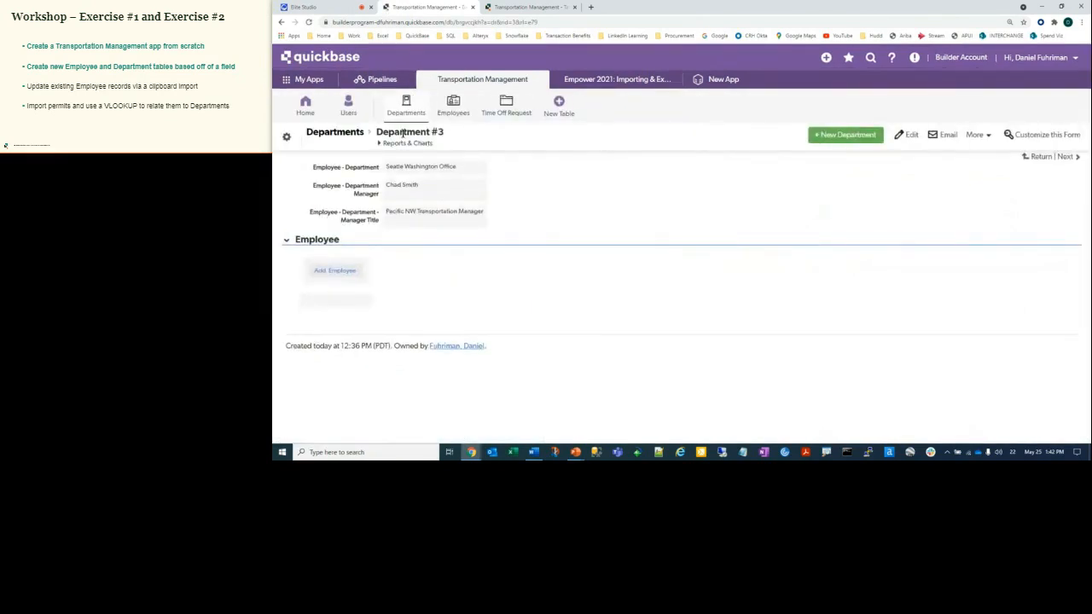
drag(376, 132, 448, 135)
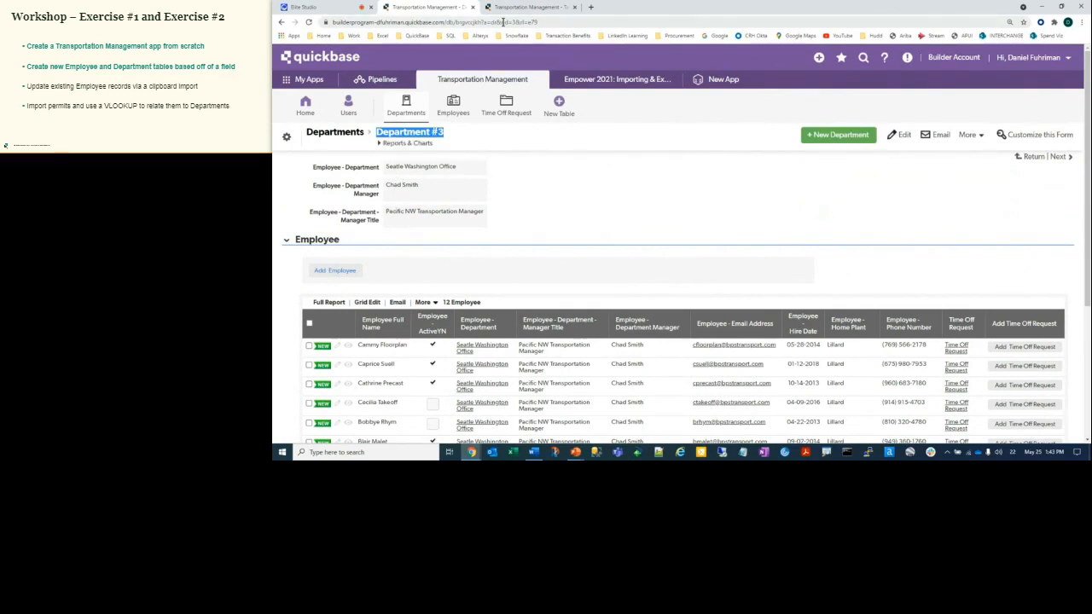
drag(502, 22, 516, 23)
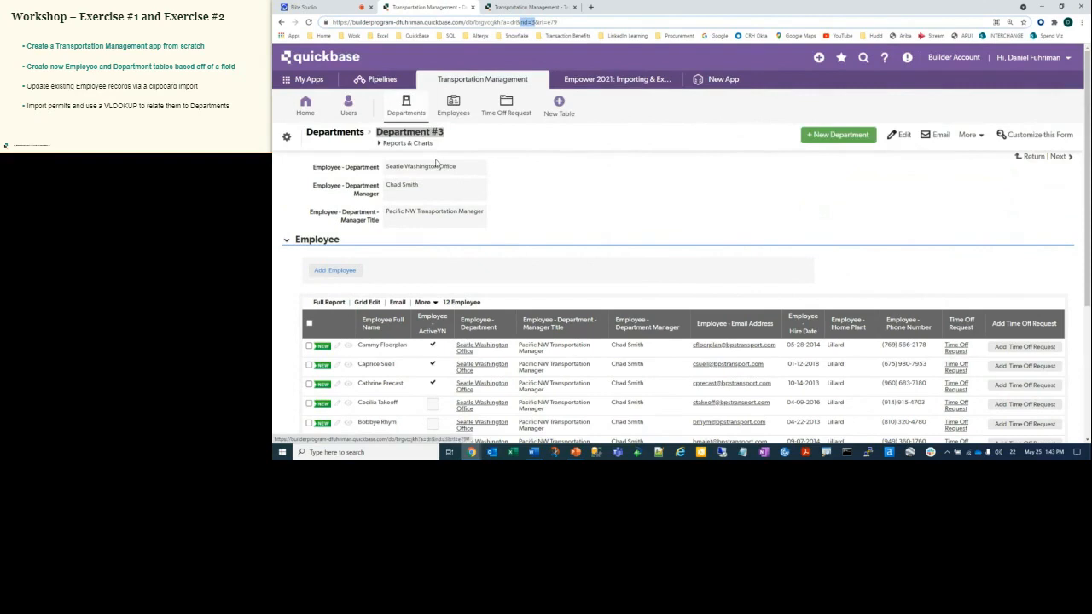
click(567, 207)
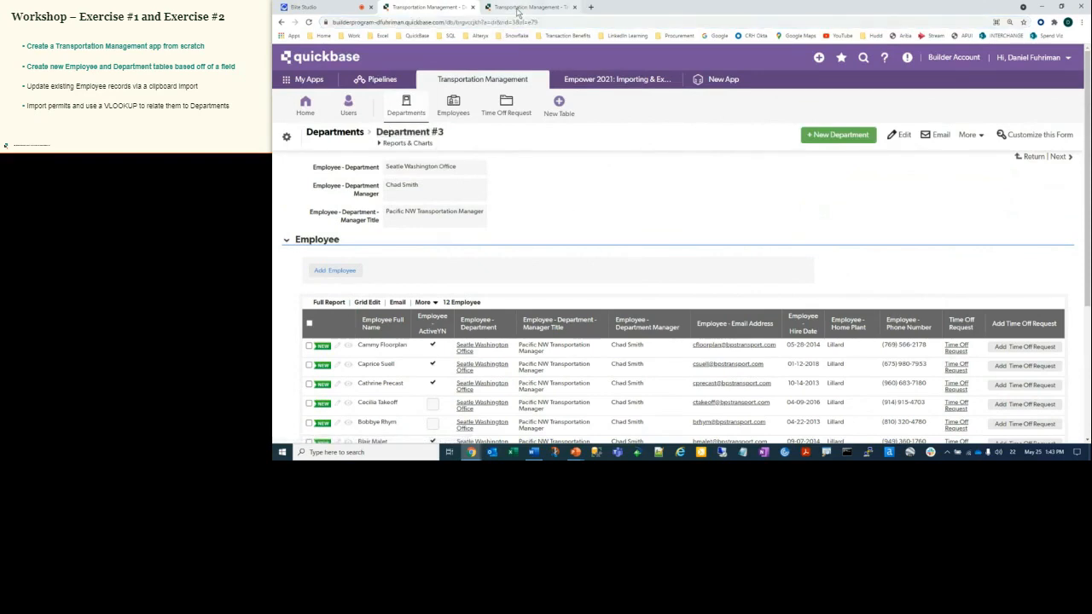
Switch to the table list's browser tab, exit settings and open the Departments table's advanced settings
click(517, 7)
click(352, 123)
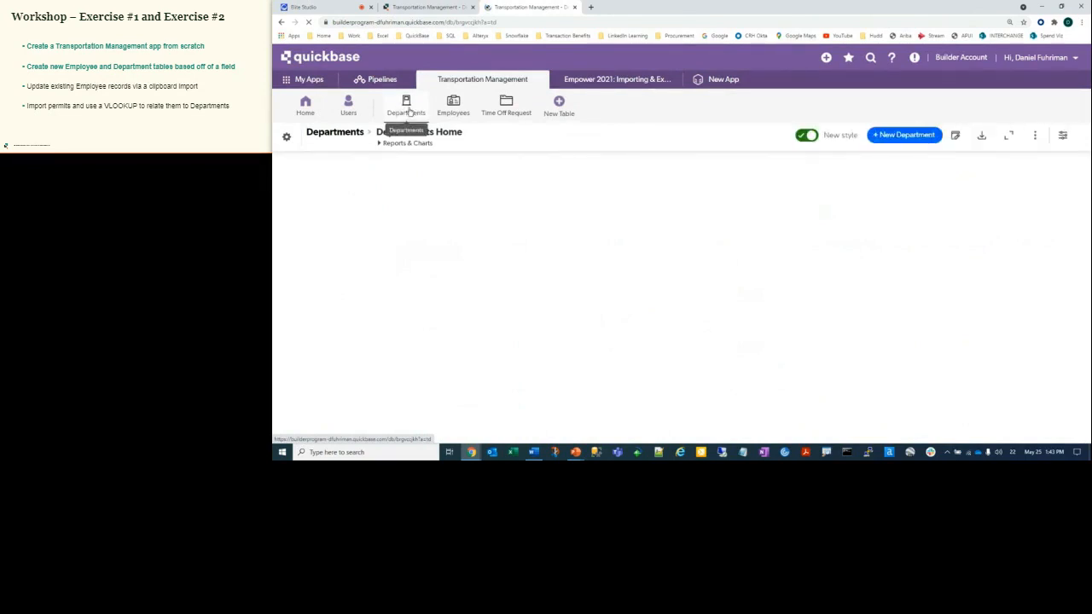
click(286, 135)
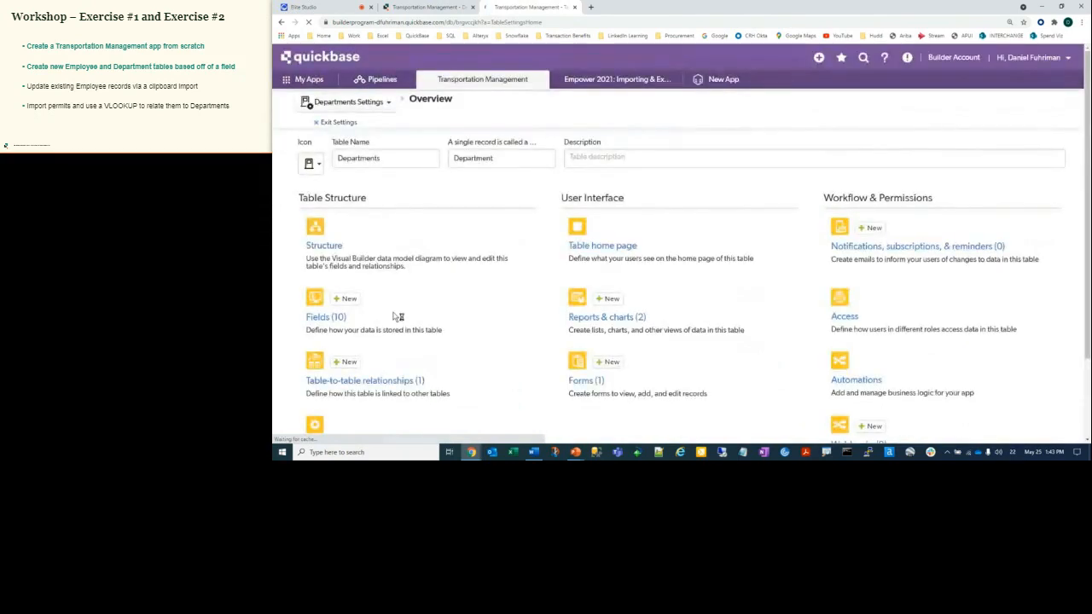
scroll(394, 317, down, 1)
scroll(394, 317, down, 1)
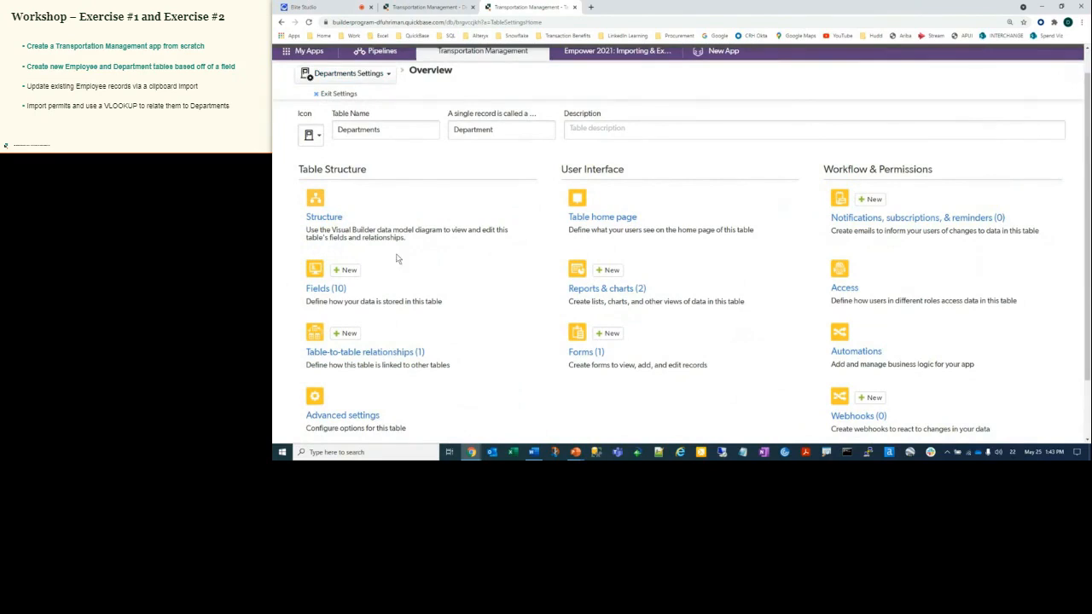
click(342, 415)
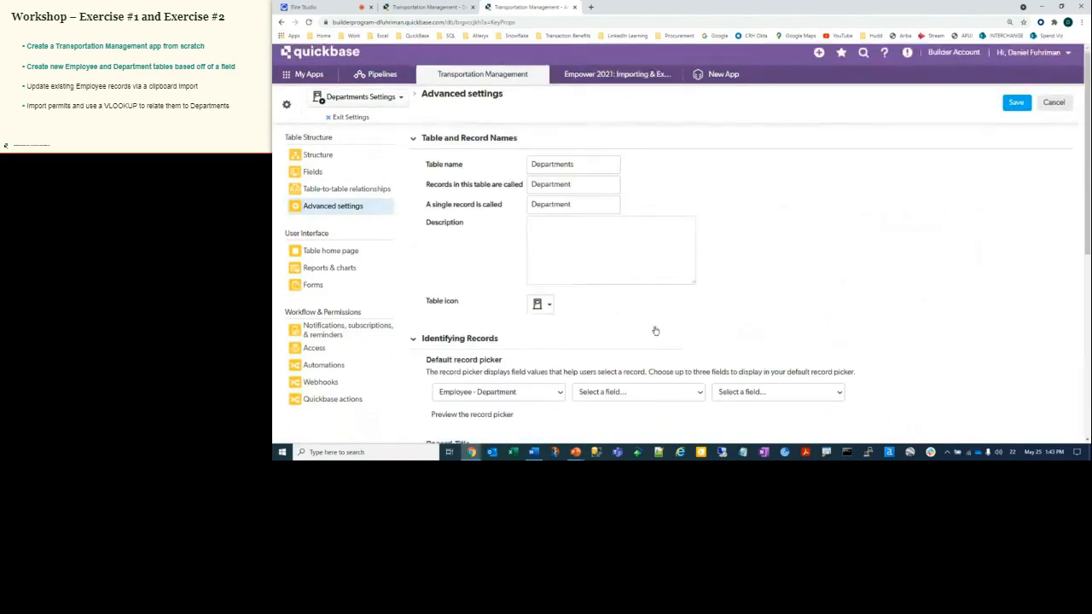
Set the Departments table's record title to the Employee - Department field and save the advanced settings
scroll(655, 331, down, 1)
scroll(651, 330, down, 2)
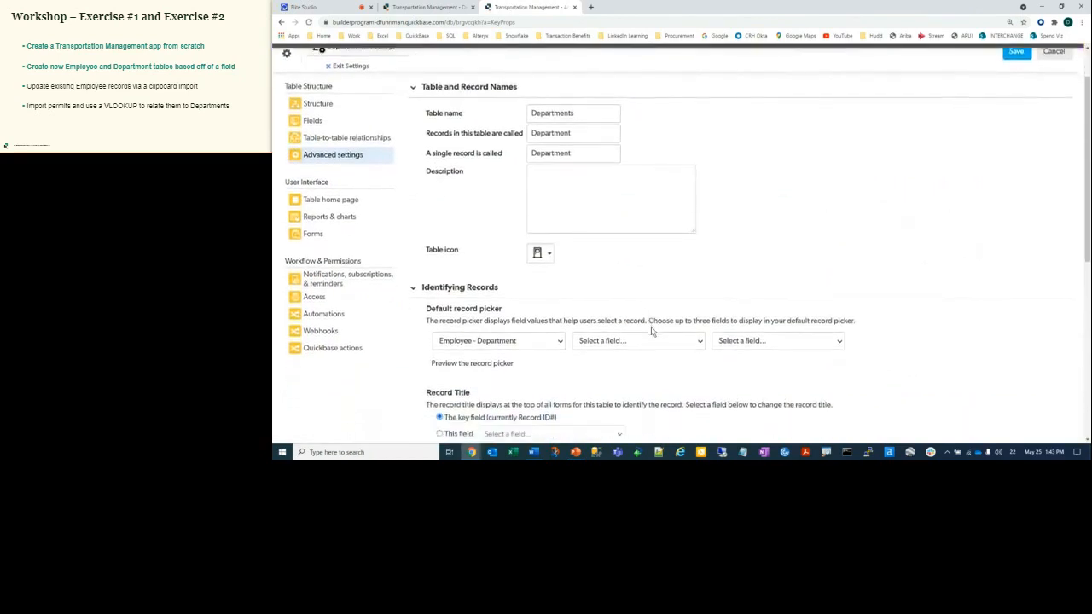
drag(426, 340, 469, 340)
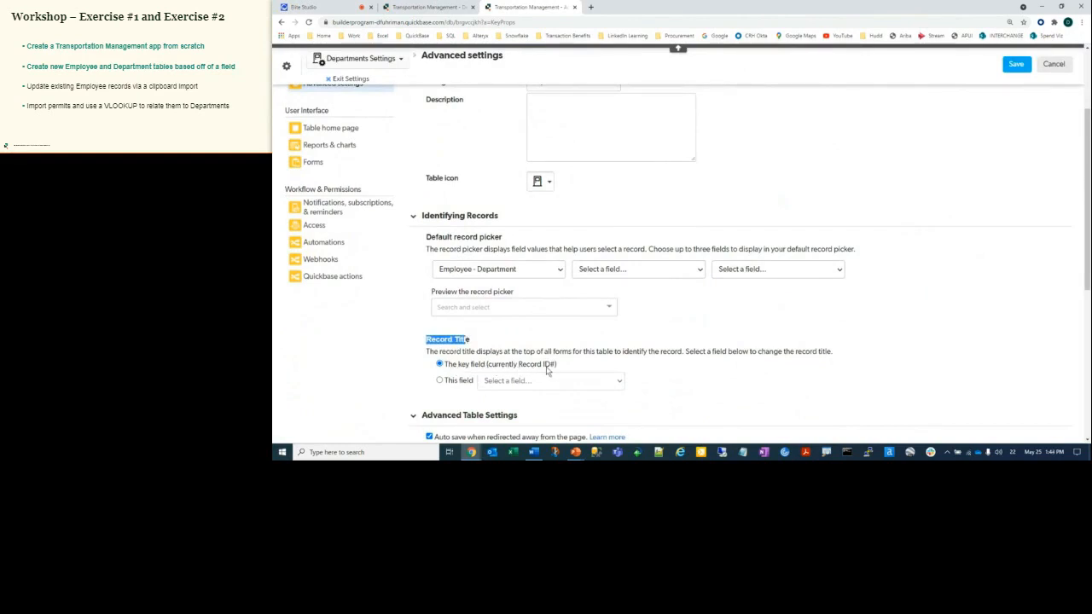
click(440, 381)
click(515, 381)
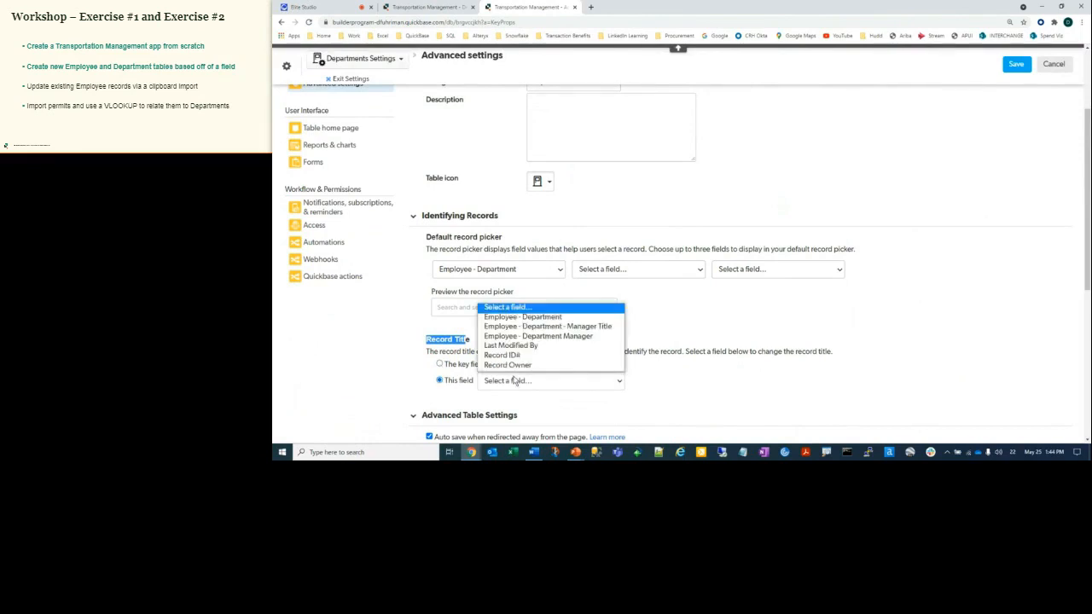
click(548, 320)
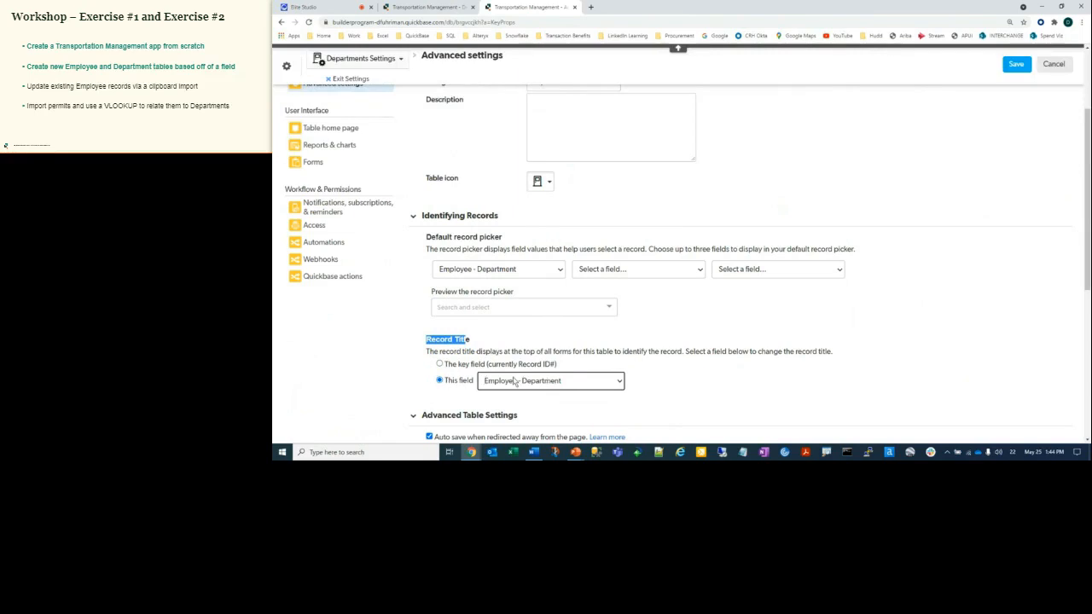
click(1023, 68)
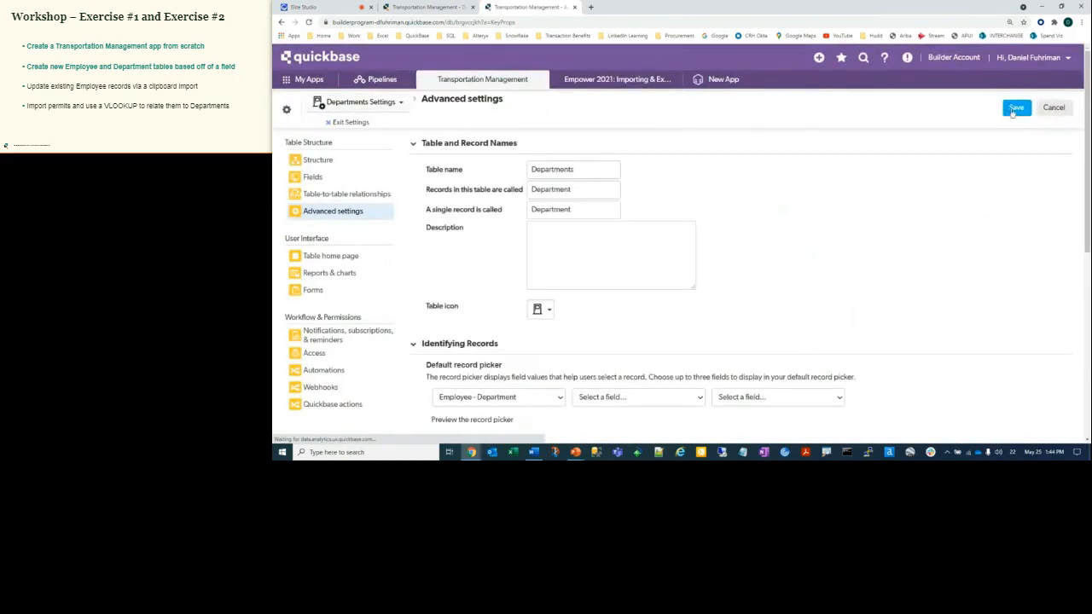
Return to the Seatle Washington Office record's browser tab and reload the page to check its record title
click(424, 10)
drag(443, 133, 379, 137)
click(572, 190)
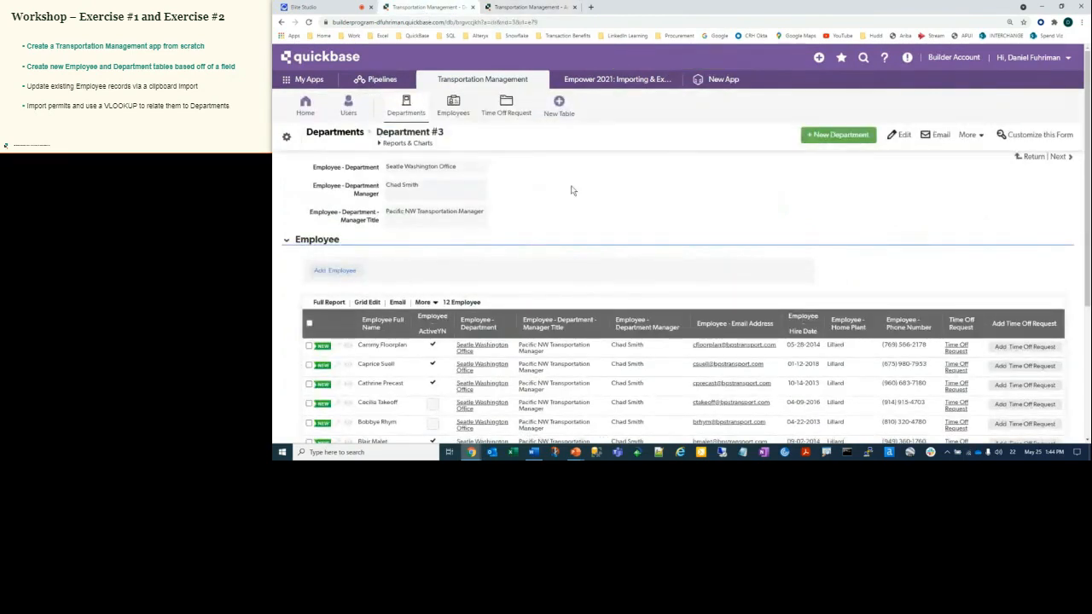
key(F5)
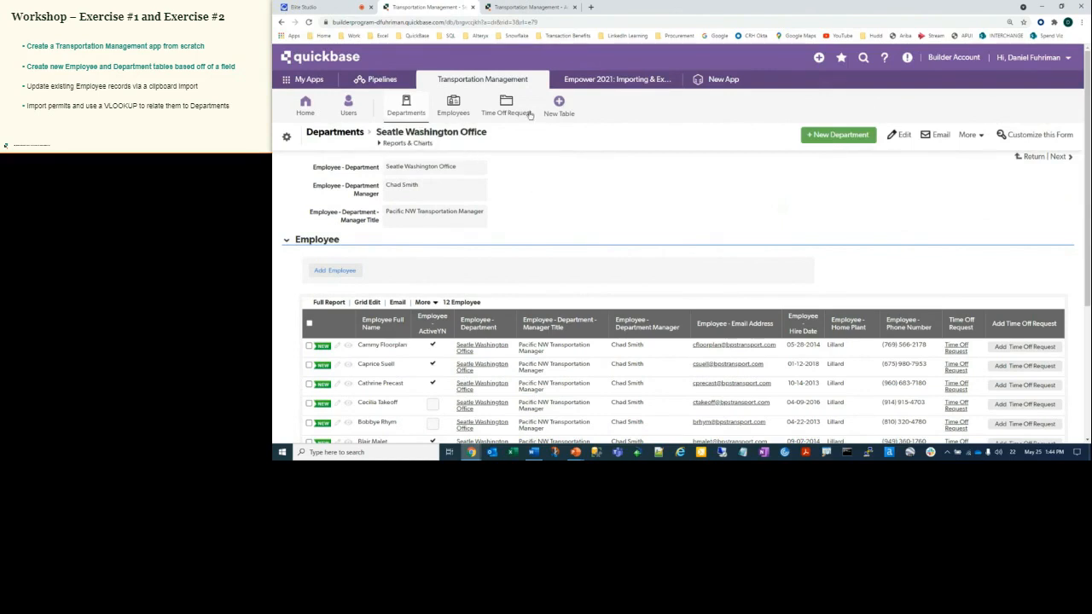
Open the office's first listed employee for editing and review the Employee - Department choices, selecting Seatle Washington Office
click(522, 8)
scroll(704, 243, down, 2)
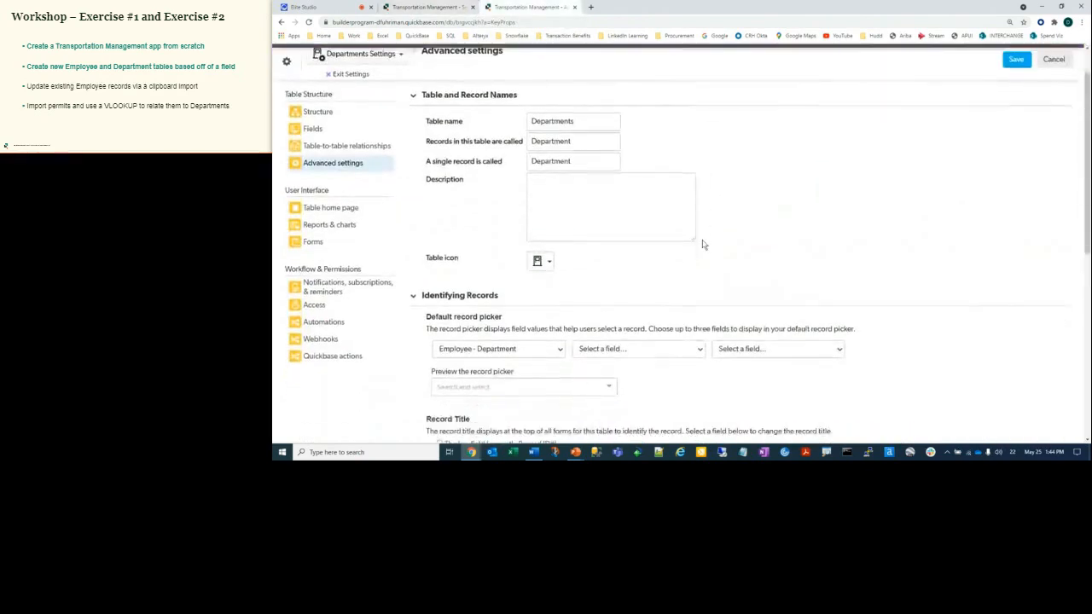
click(430, 7)
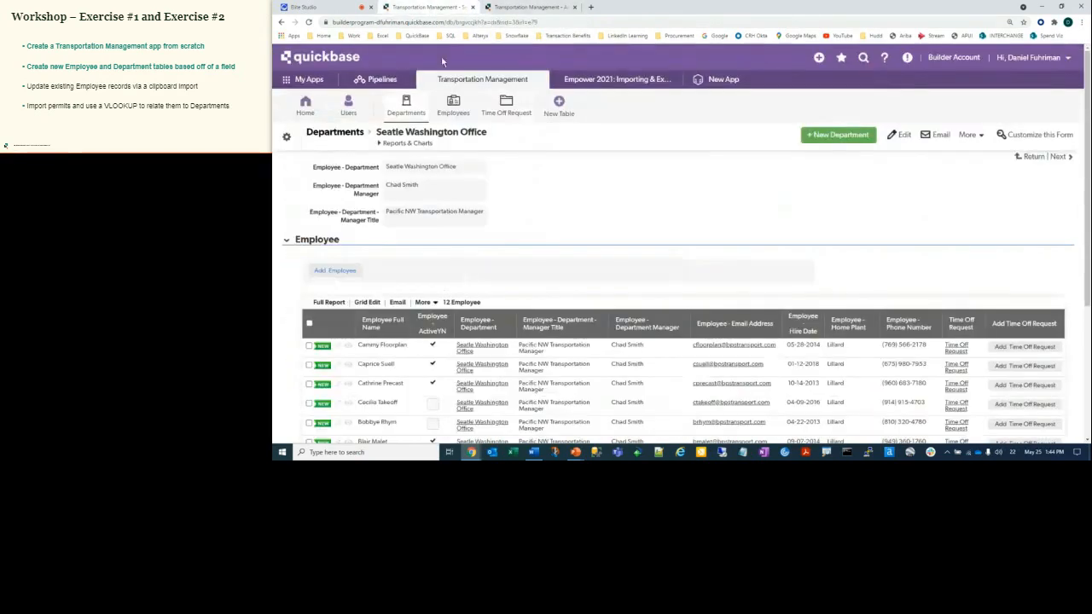
click(348, 346)
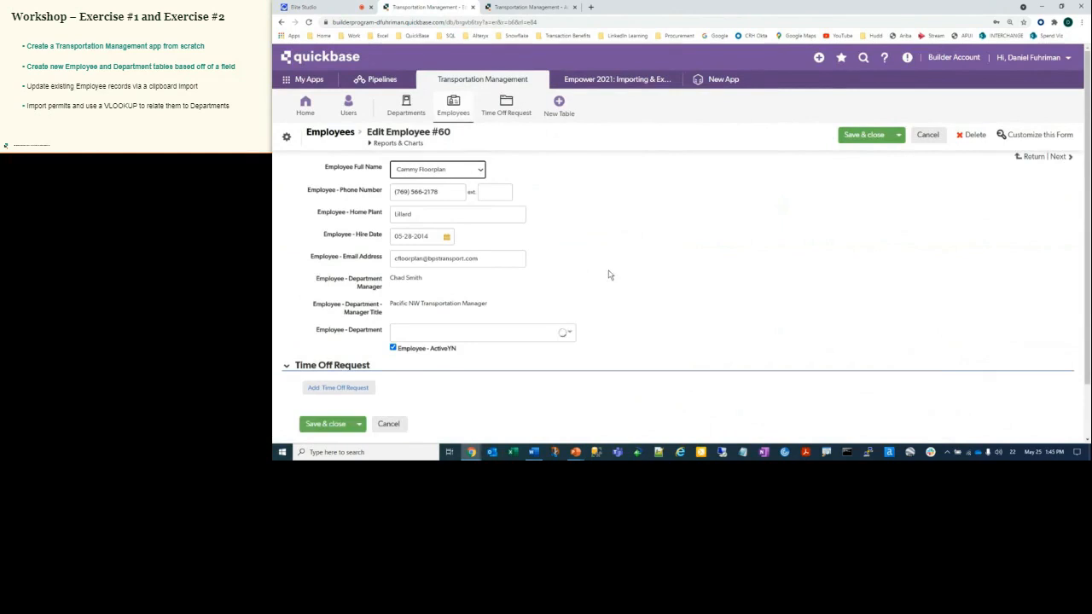
click(431, 322)
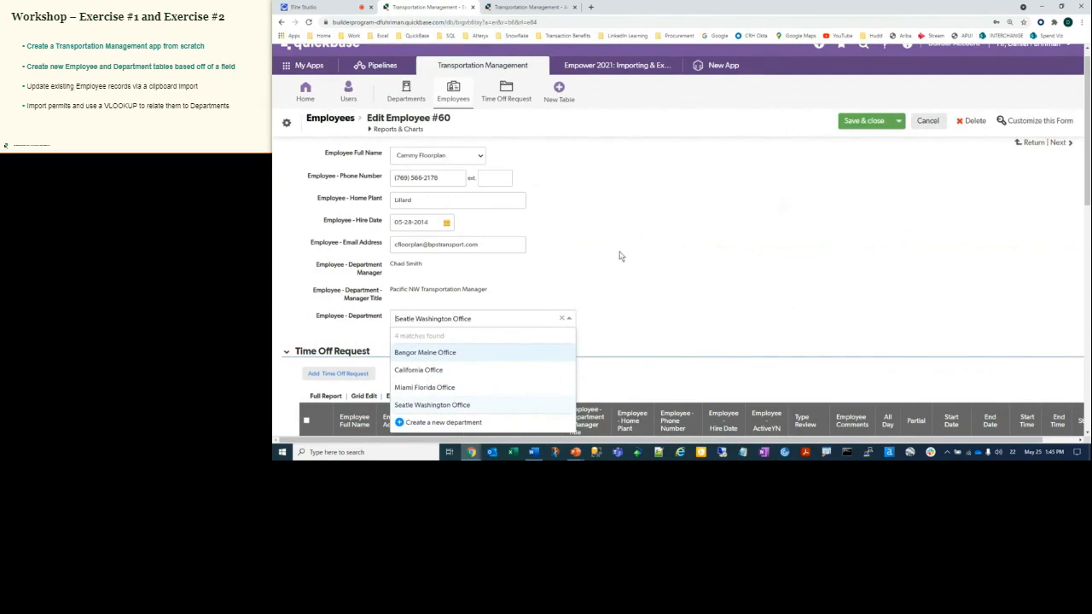
click(427, 405)
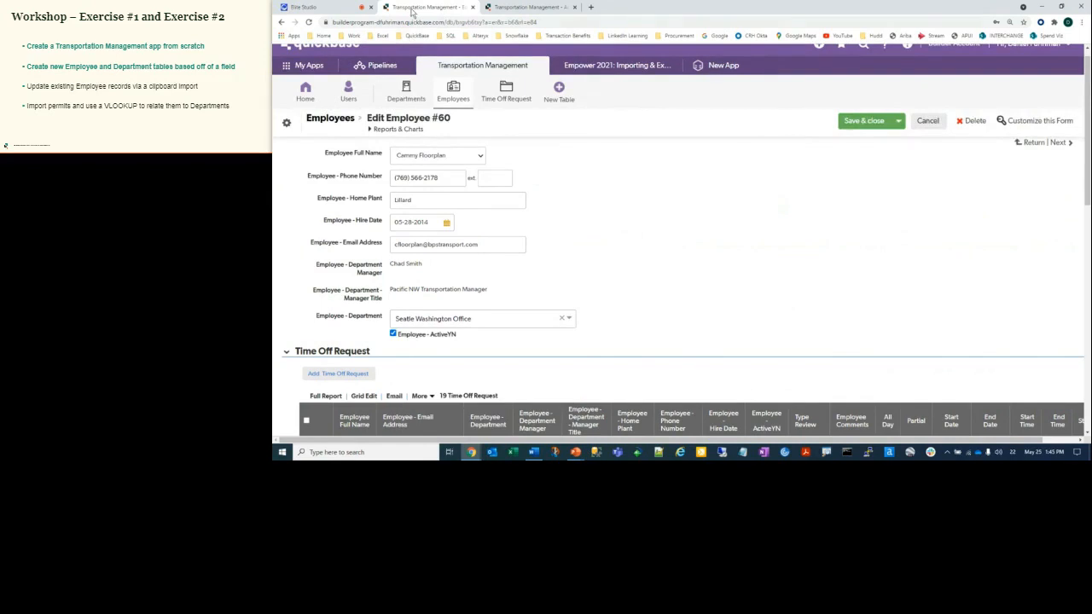
Switch back to the Departments advanced settings and preview the default record picker
click(526, 8)
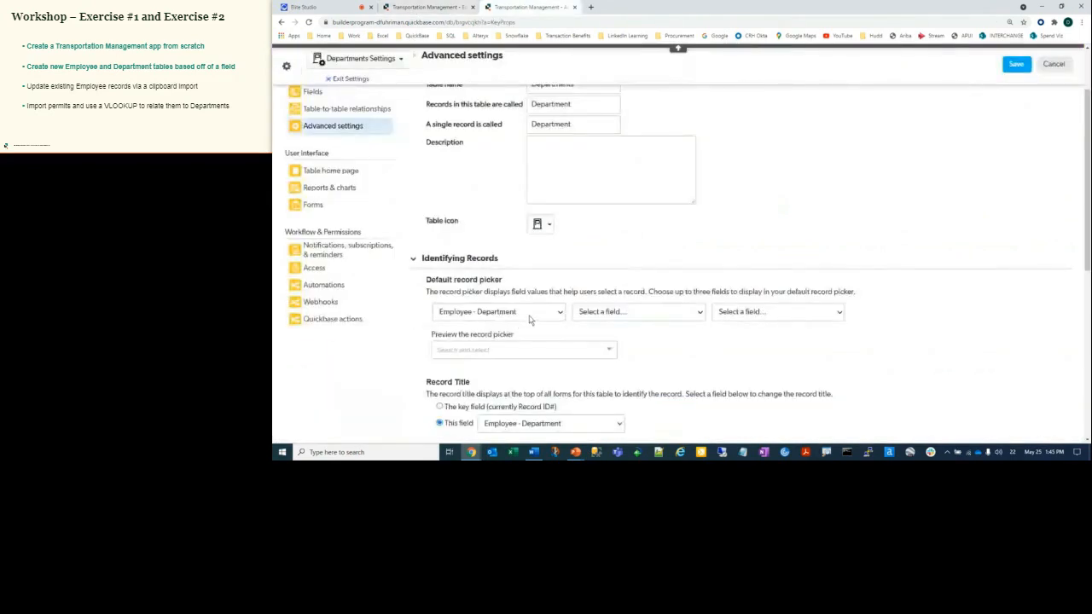
click(527, 348)
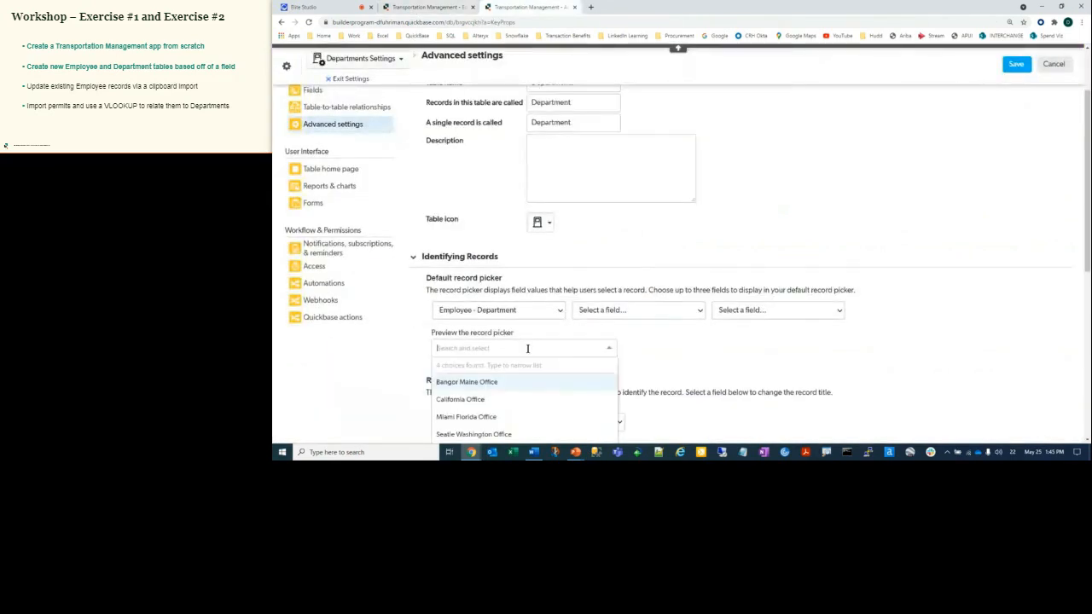
click(612, 346)
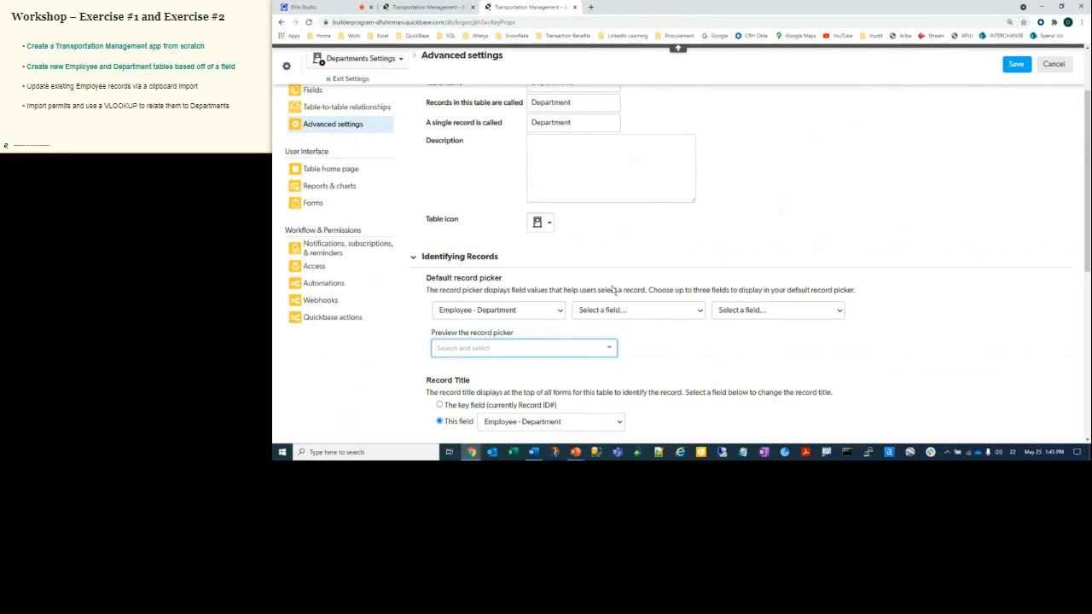
Add Employee - Department Manager and Employee - Department - Manager Title to the default record picker, preview it and save the settings
click(634, 310)
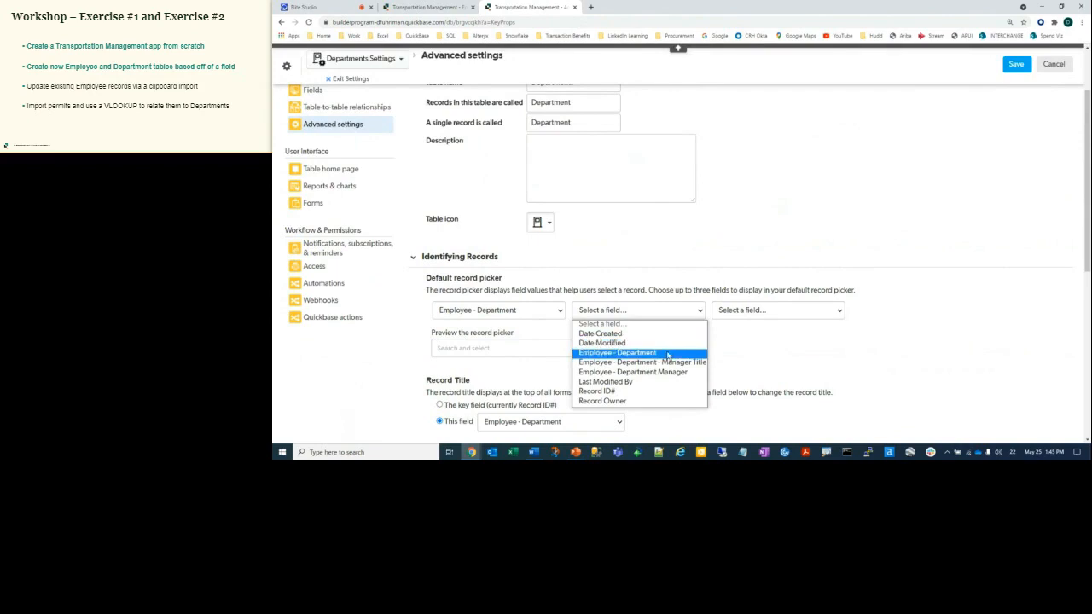
click(687, 372)
click(767, 313)
click(806, 363)
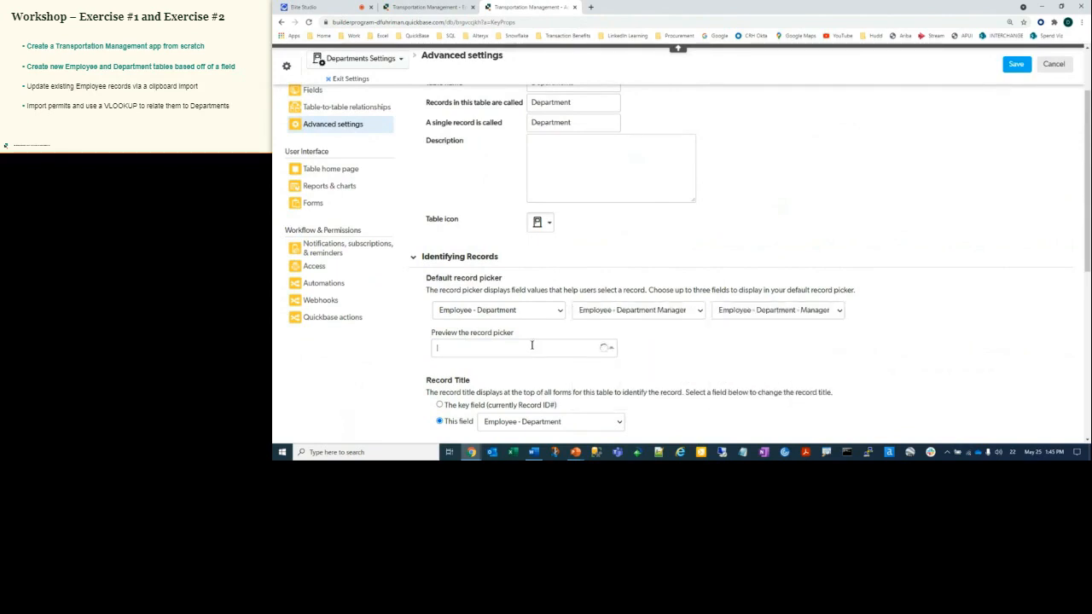
click(597, 348)
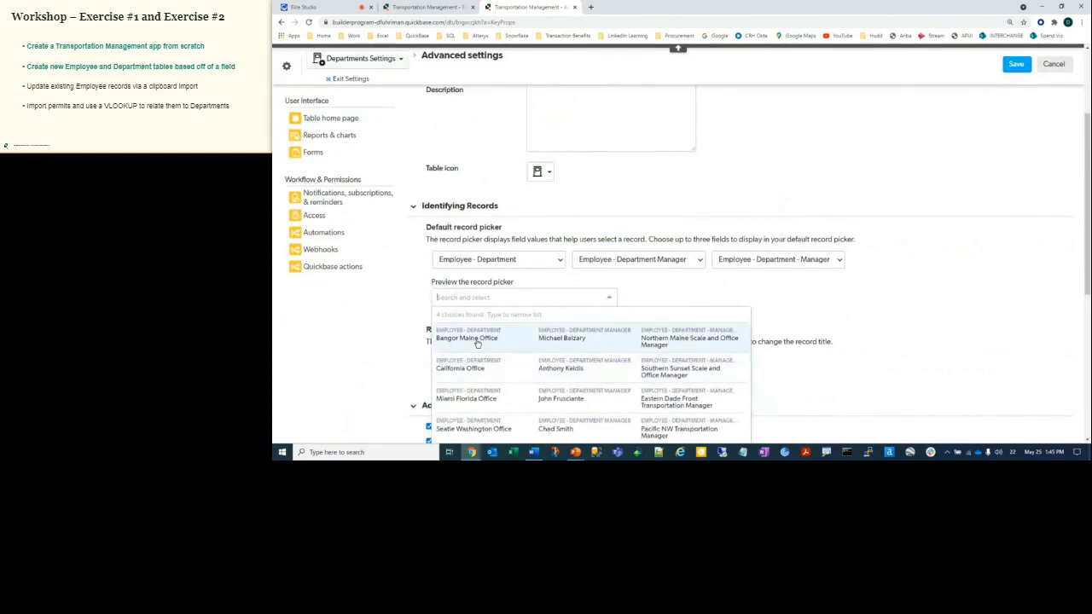
click(894, 310)
click(1016, 66)
Return to the employee edit form, inspect the Employee - Department choices and reload the form
click(418, 6)
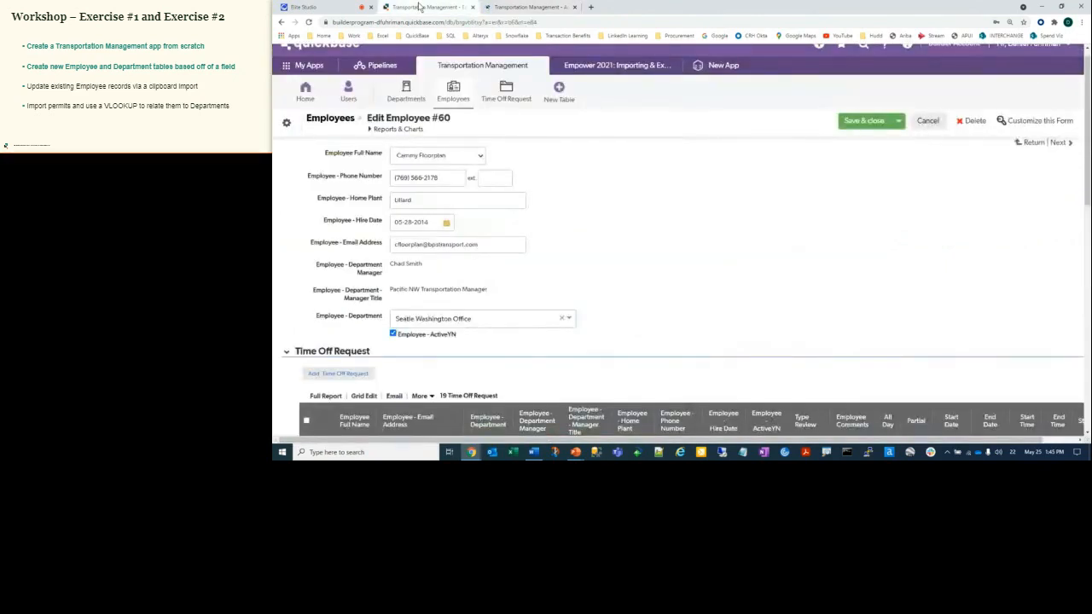
click(478, 316)
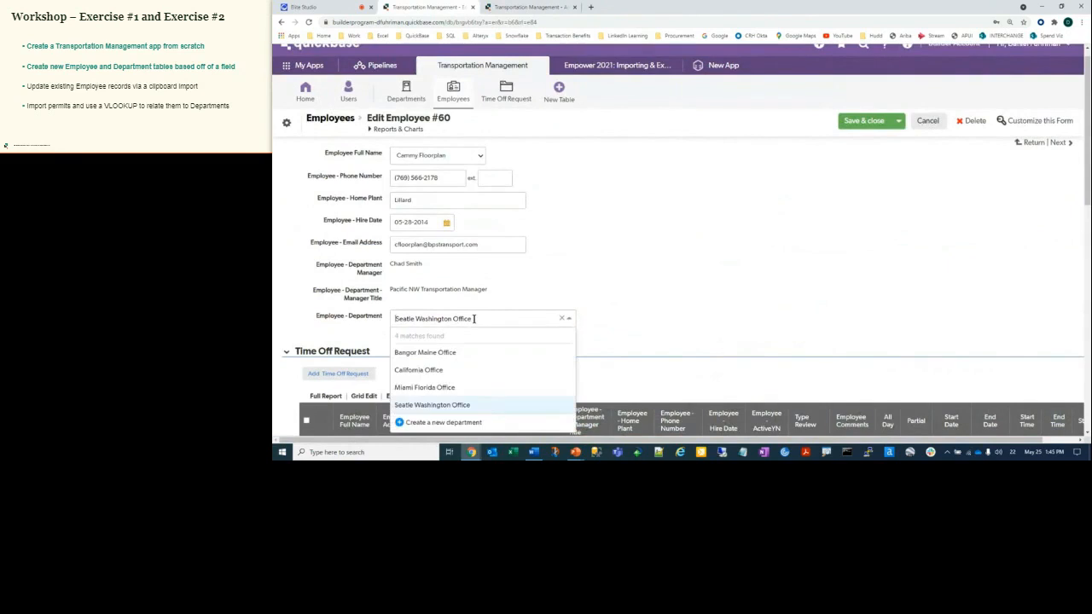
click(664, 281)
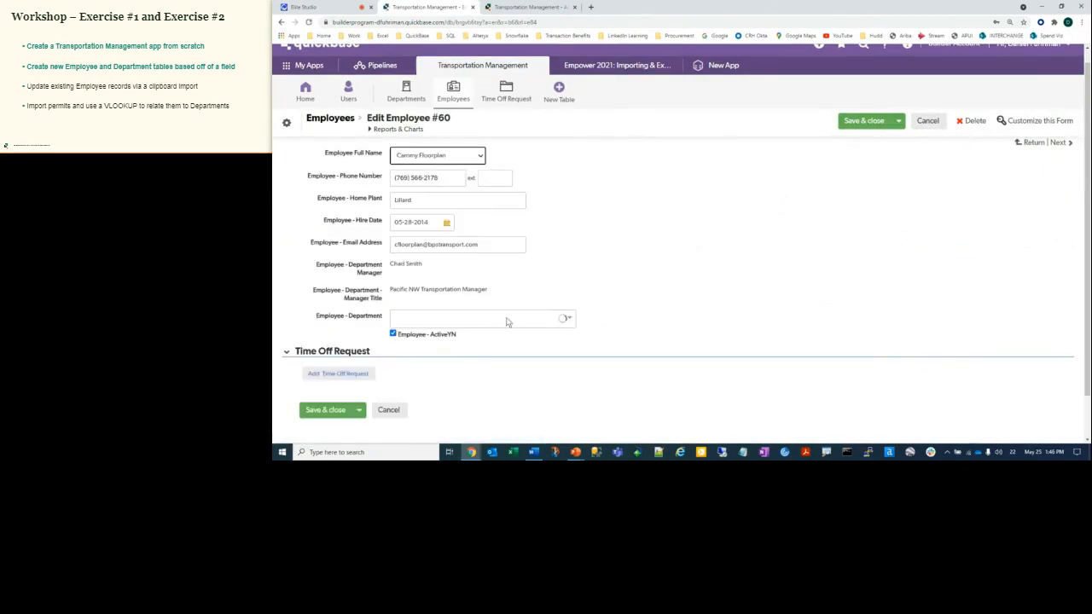
Set the employee's department to Bangor Maine Office and reopen the department choices to review the picker's columns
click(485, 319)
click(569, 320)
click(558, 314)
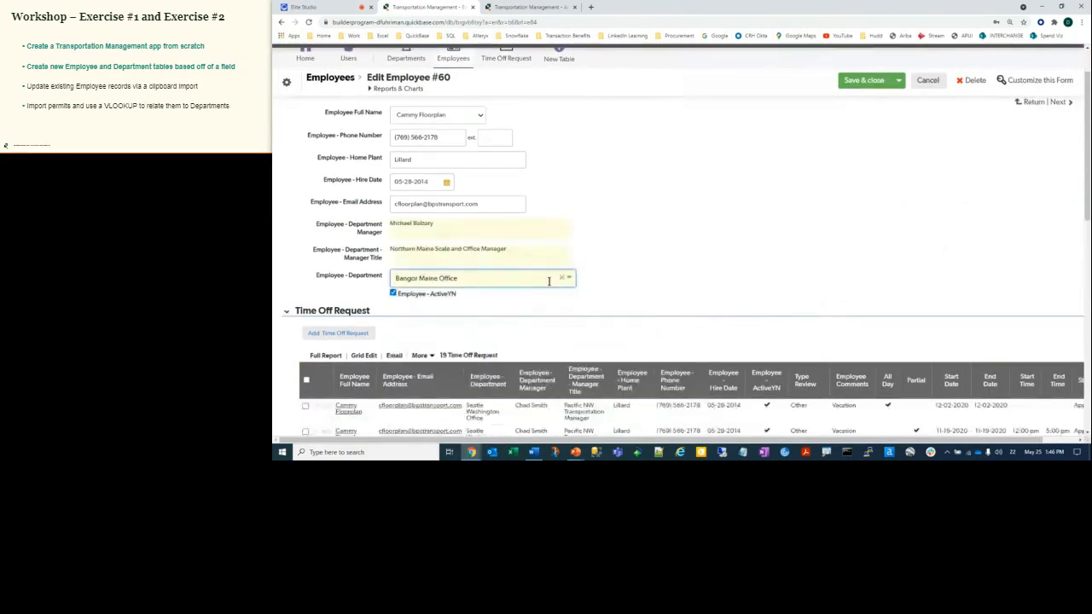
click(549, 282)
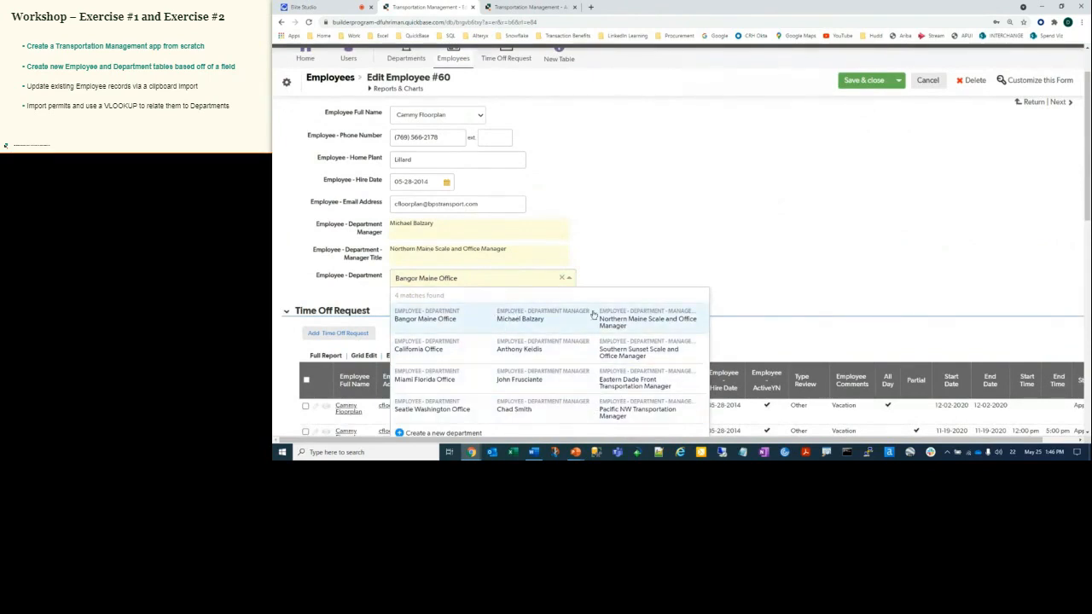
click(666, 199)
scroll(666, 200, up, 1)
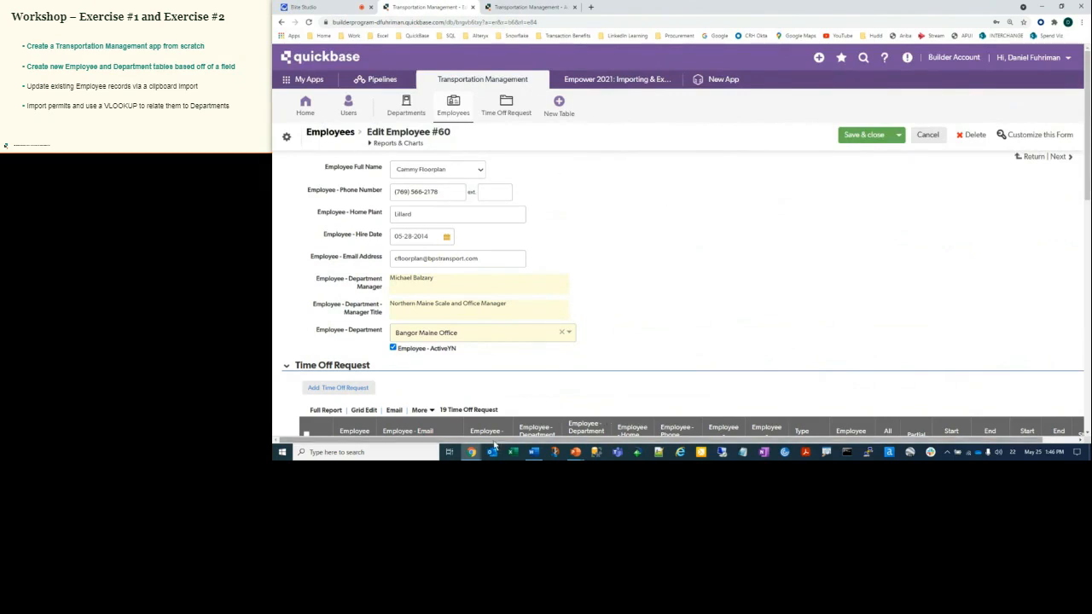
Switch to the Elite Studio webinar tab and stop the screen share
click(307, 8)
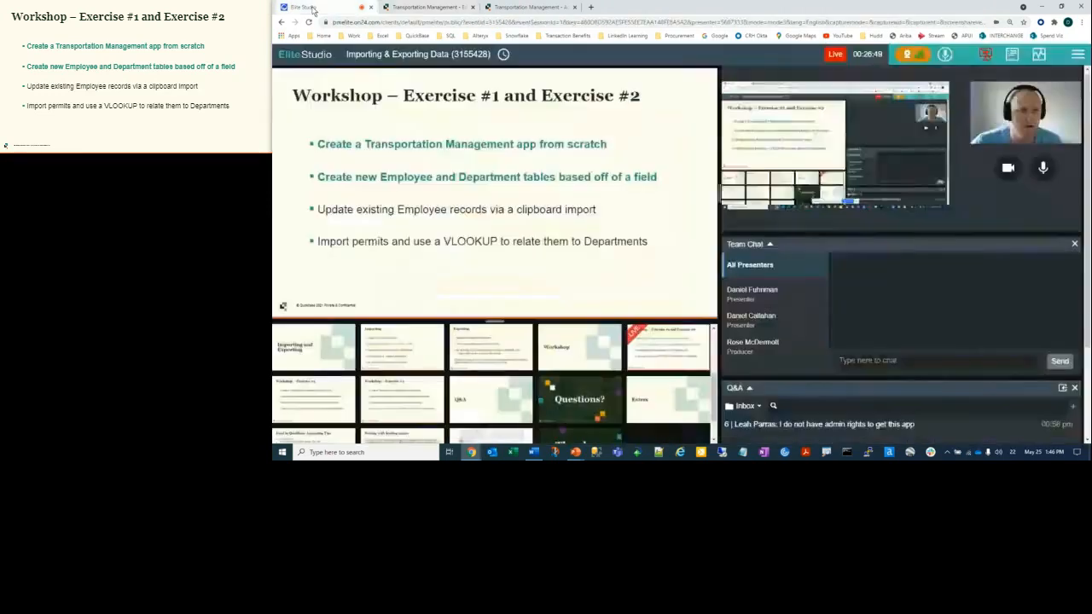
click(986, 55)
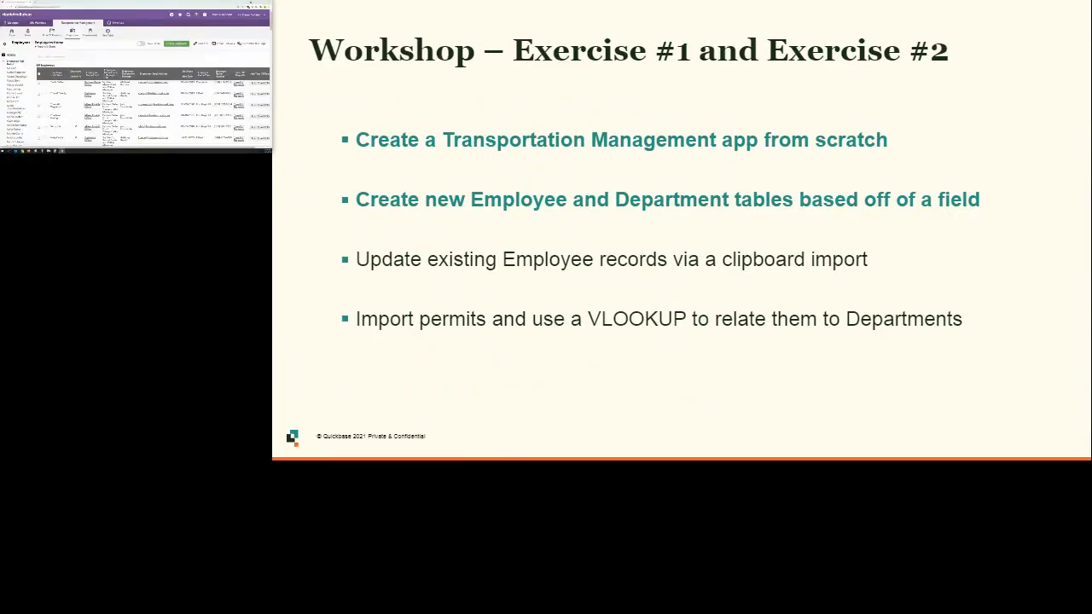